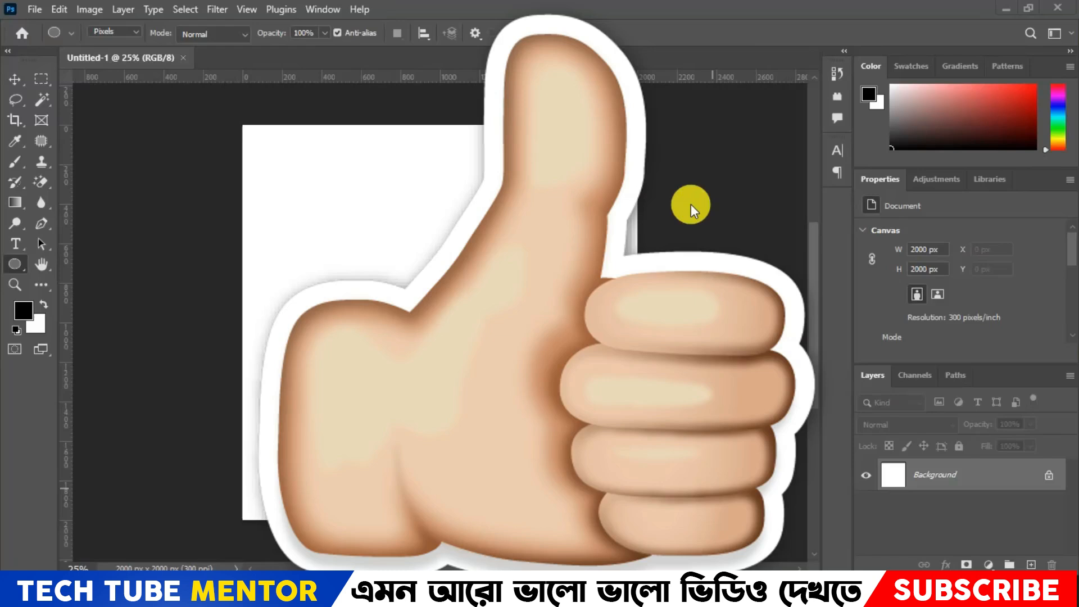
- Draw a black circle about 1136 px in diameter with the Ellipse tool and centre it on the canvas
{"action": "left_click_drag", "start_coordinate": [403, 285], "coordinate": [627, 534]}
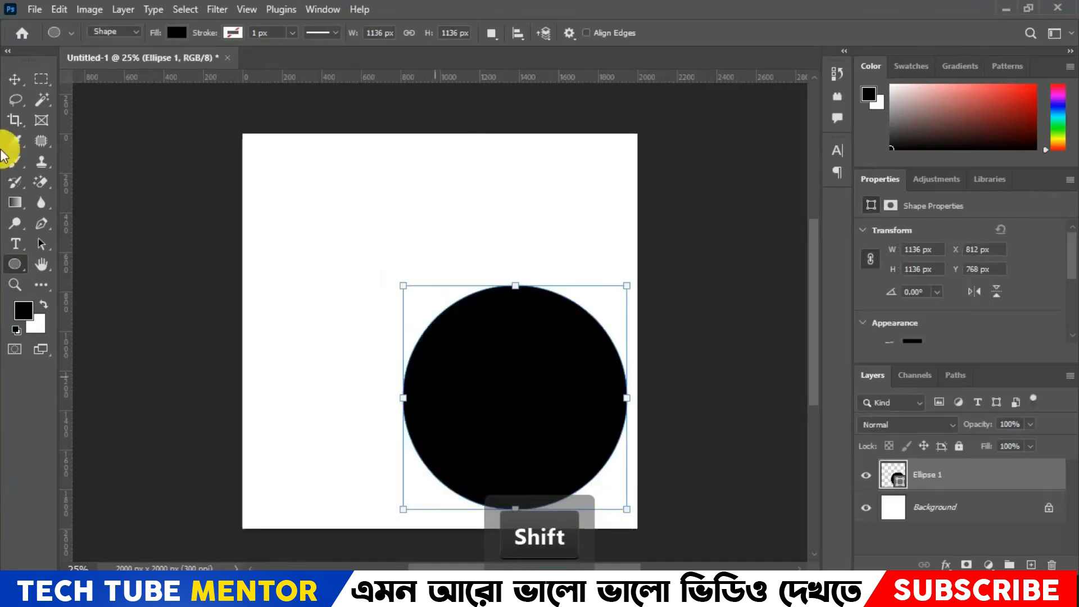
{"action": "left_click", "coordinate": [15, 80]}
{"action": "left_click_drag", "start_coordinate": [525, 367], "coordinate": [454, 306]}
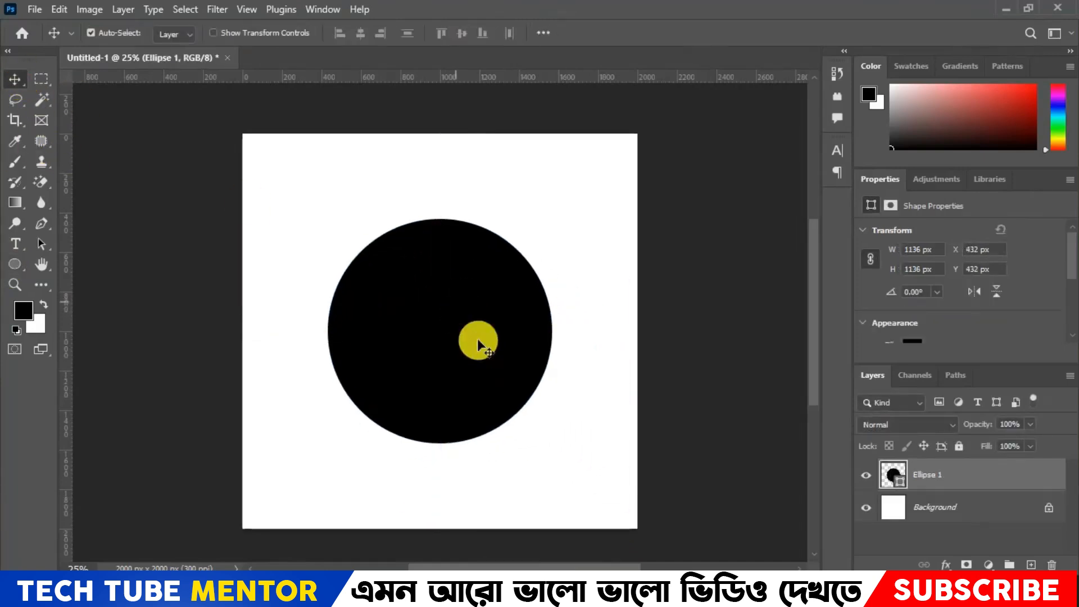
- Scale the circle proportionally about its centre to about 1304 px in diameter
{"action": "key", "text": "ctrl+t"}
{"action": "left_click_drag", "start_coordinate": [441, 217], "coordinate": [440, 186]}
{"action": "left_click_drag", "start_coordinate": [453, 345], "coordinate": [454, 362]}
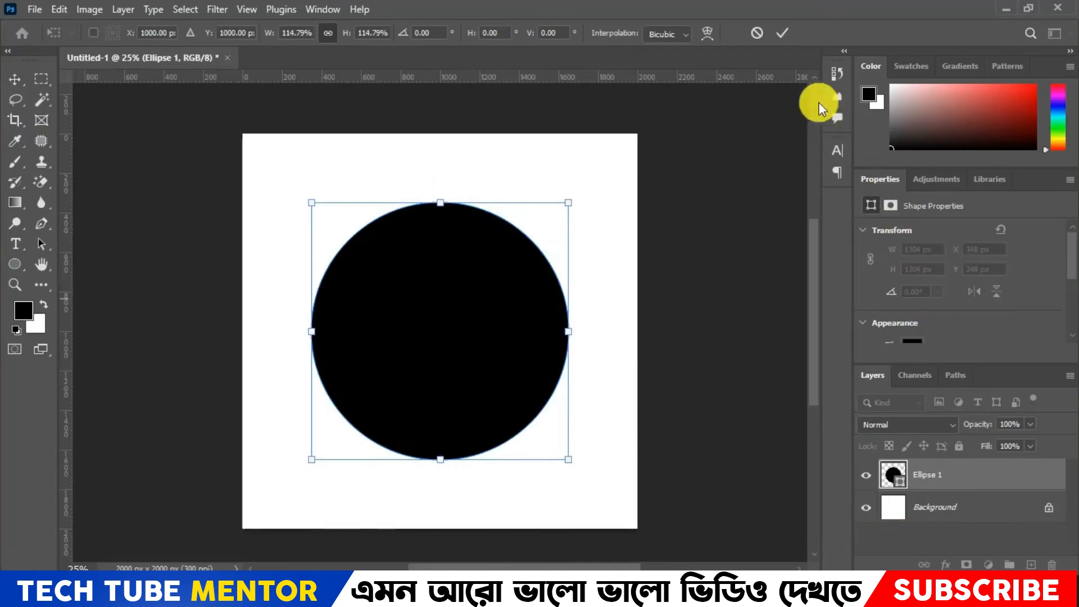
{"action": "key", "text": "Return"}
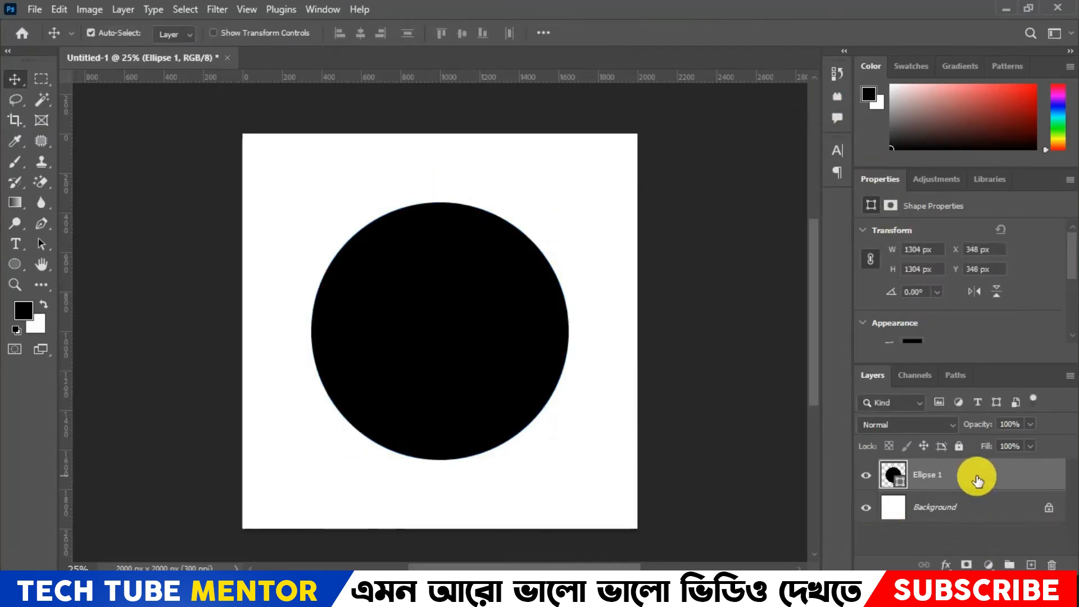
- Rasterize the Ellipse 1 shape layer and toggle its visibility off and on again
{"action": "right_click", "coordinate": [980, 478]}
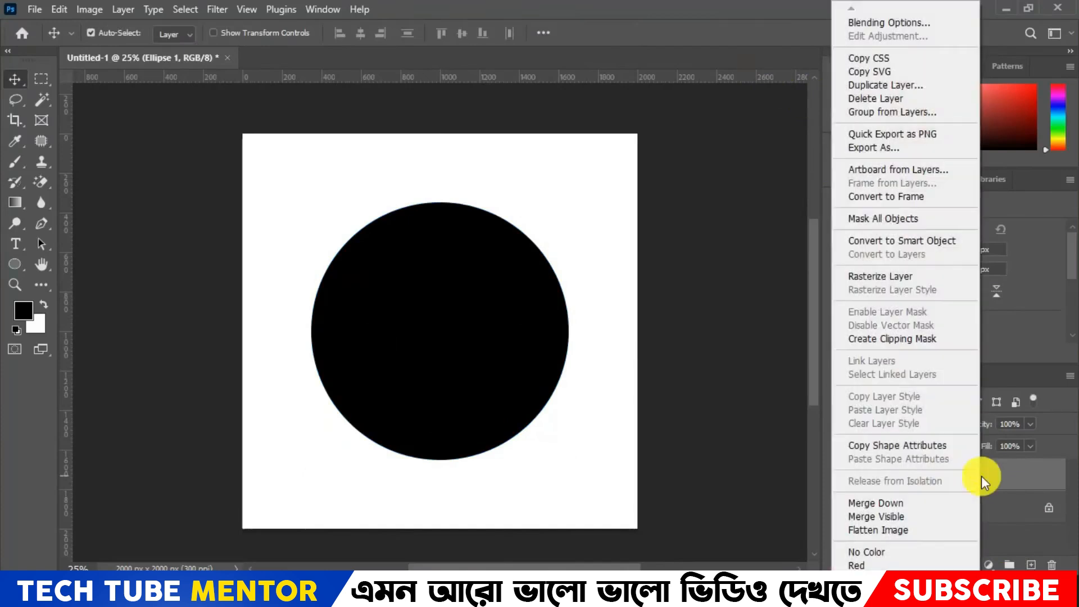
{"action": "left_click", "coordinate": [899, 276]}
{"action": "left_click", "coordinate": [872, 476]}
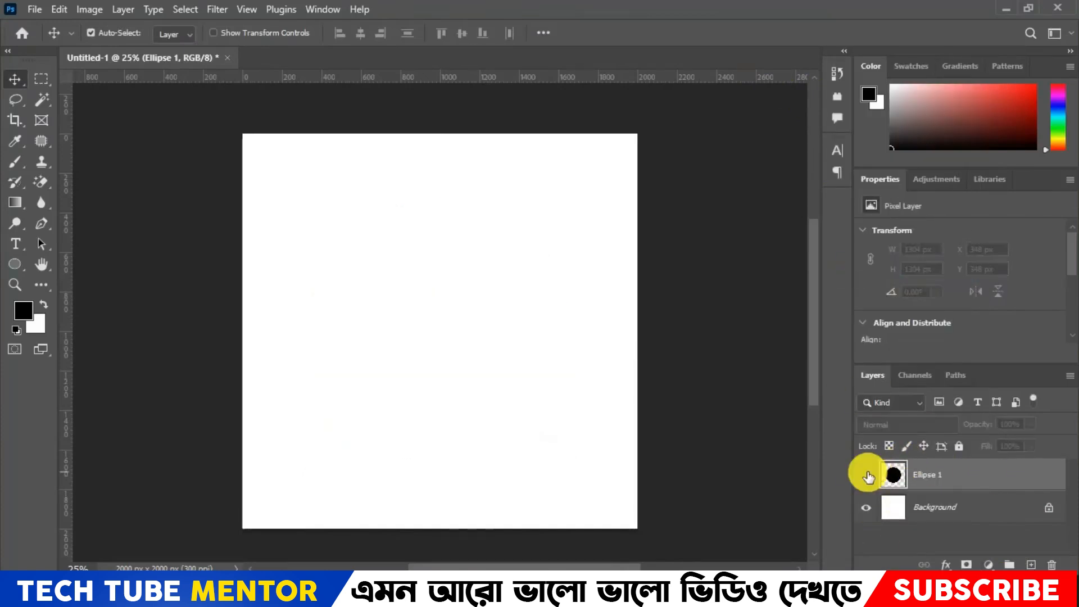
{"action": "left_click", "coordinate": [871, 476]}
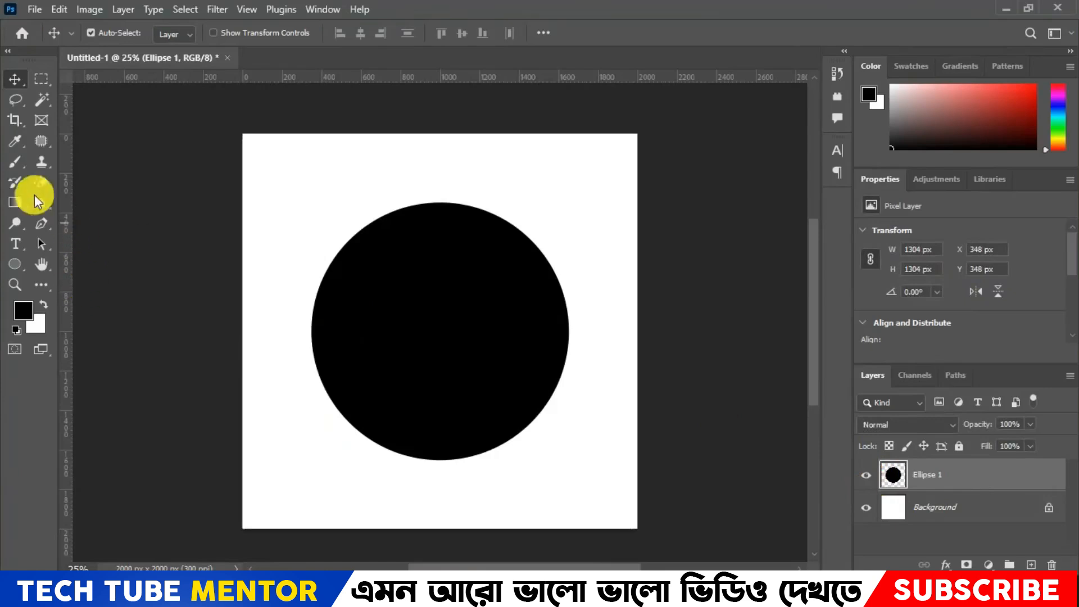
- Set up the Brush tool with Mandala symmetry using a segment count of 8, keeping the guides centred on the circle
{"action": "left_click", "coordinate": [14, 159]}
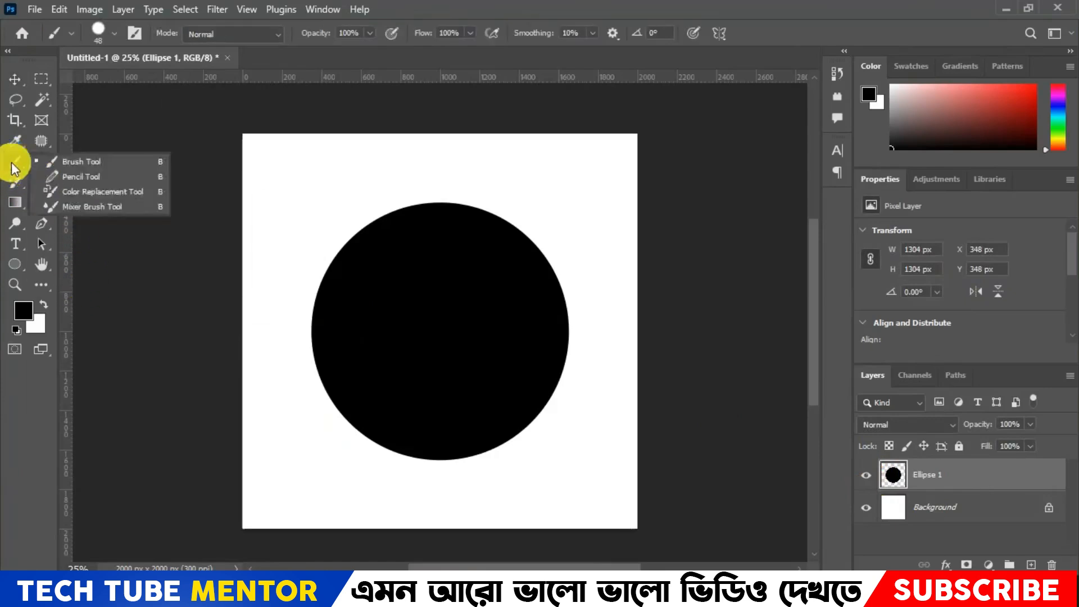
{"action": "left_click", "coordinate": [70, 162]}
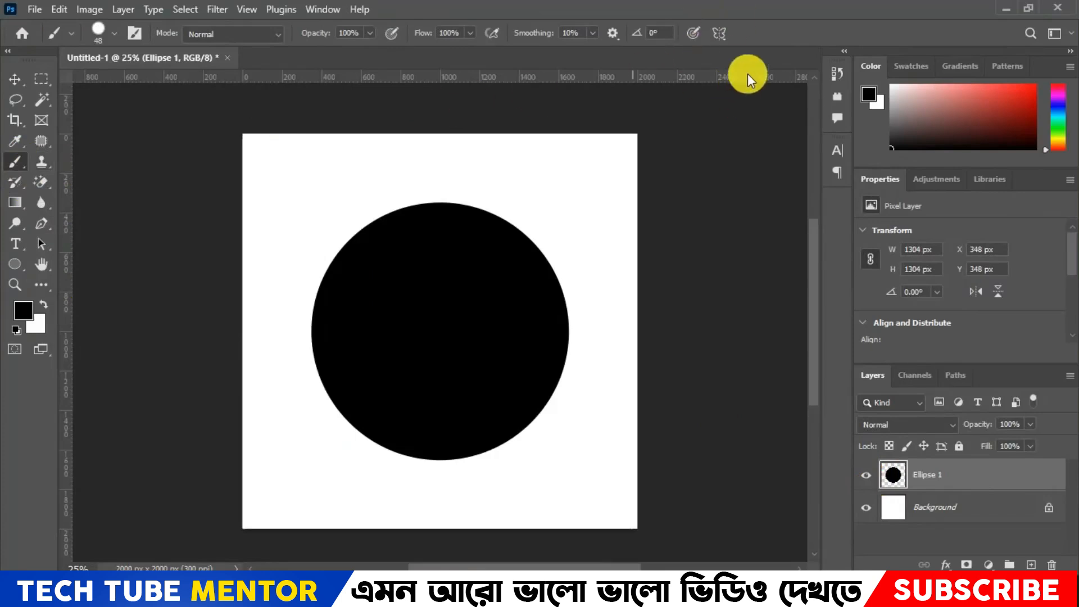
{"action": "key", "text": "F7"}
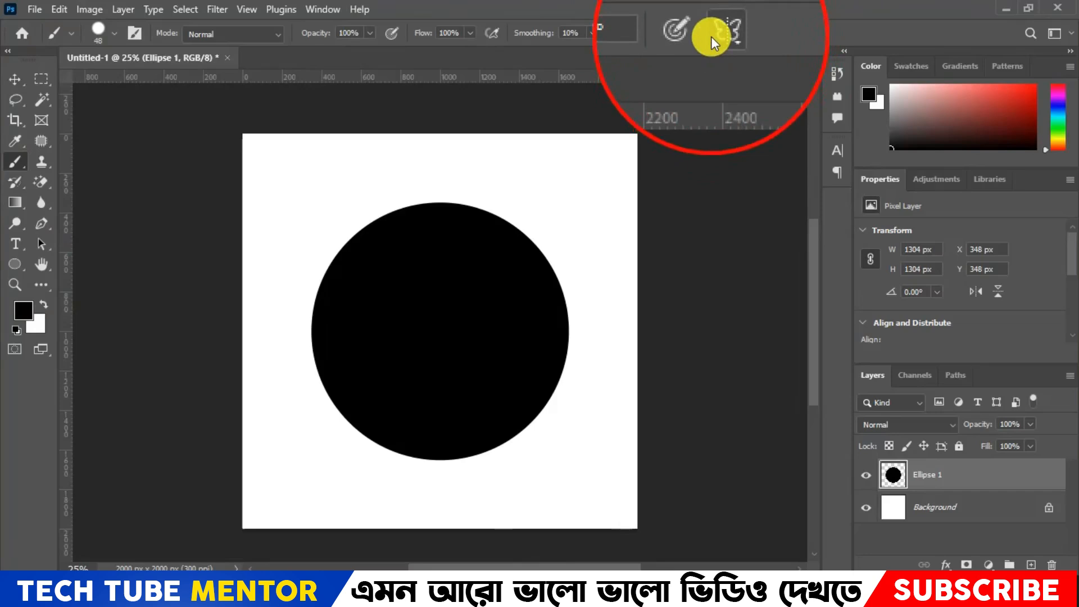
{"action": "key", "text": "F7"}
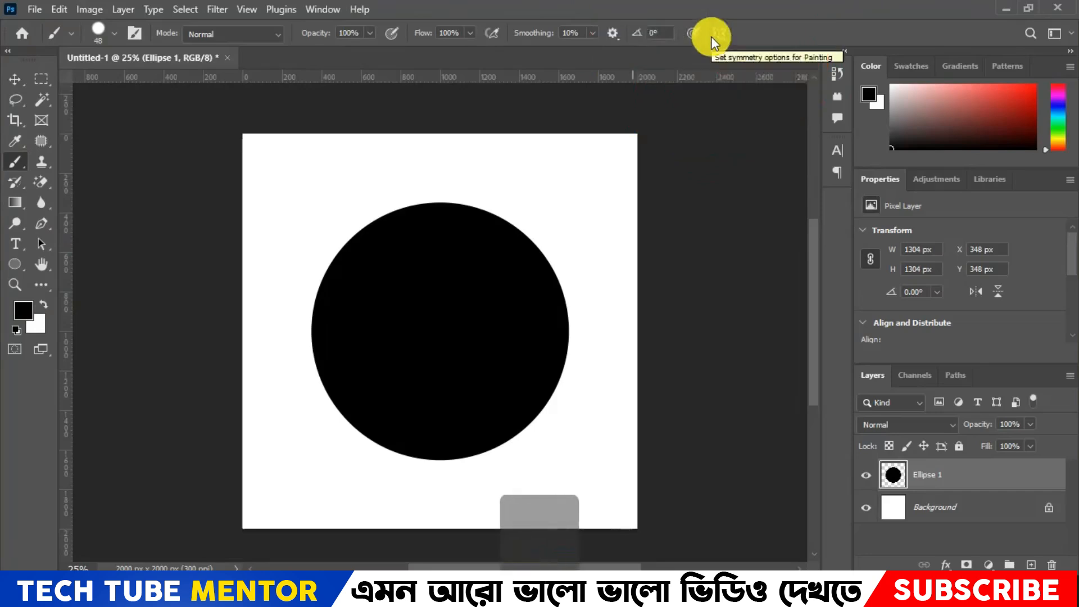
{"action": "left_click", "coordinate": [714, 34]}
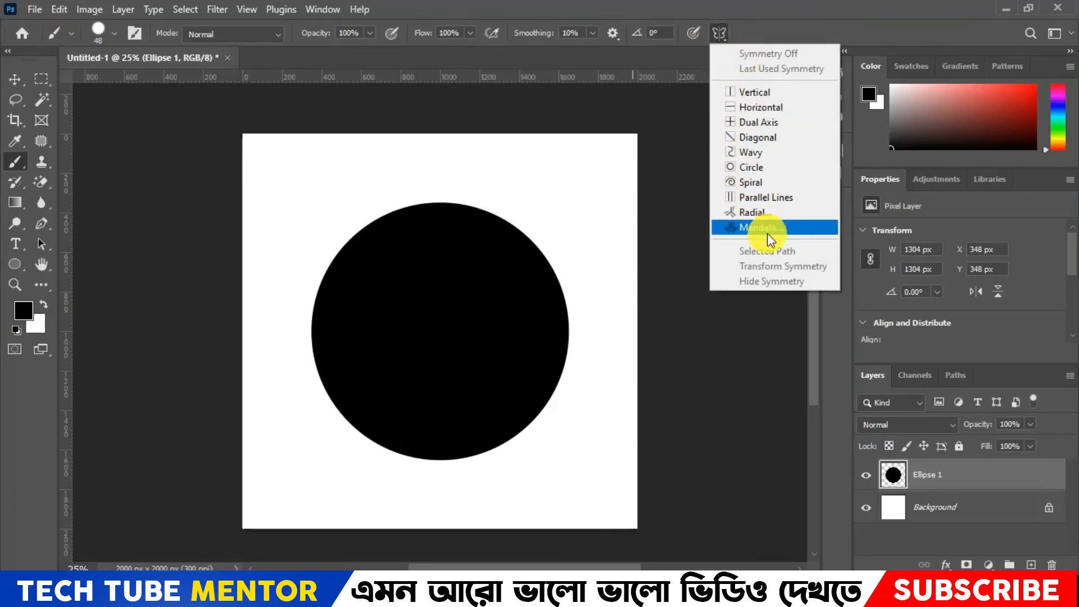
{"action": "key", "text": "F7"}
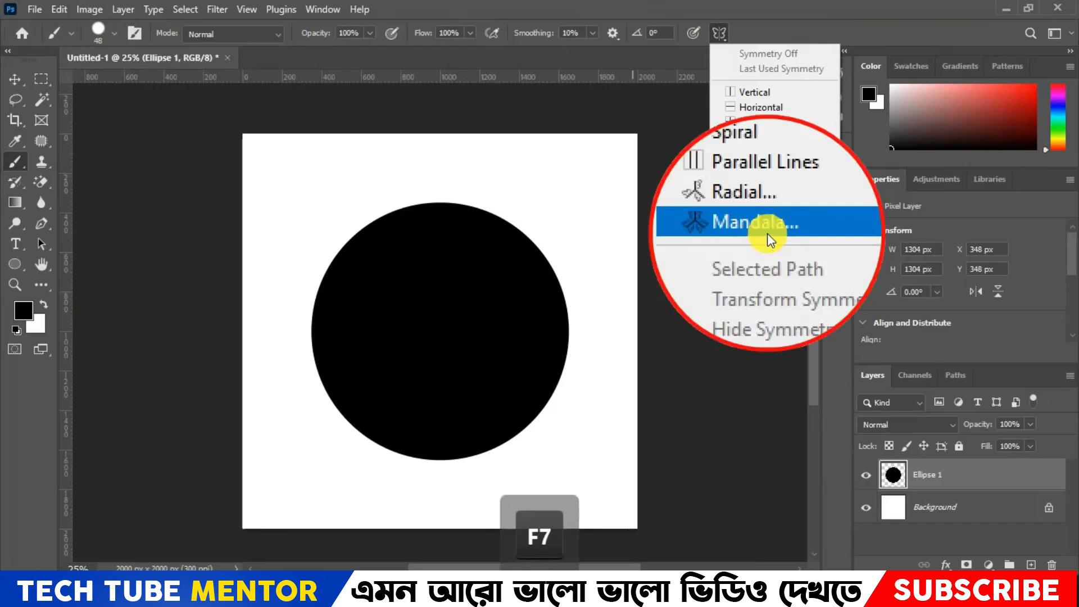
{"action": "left_click", "coordinate": [765, 229]}
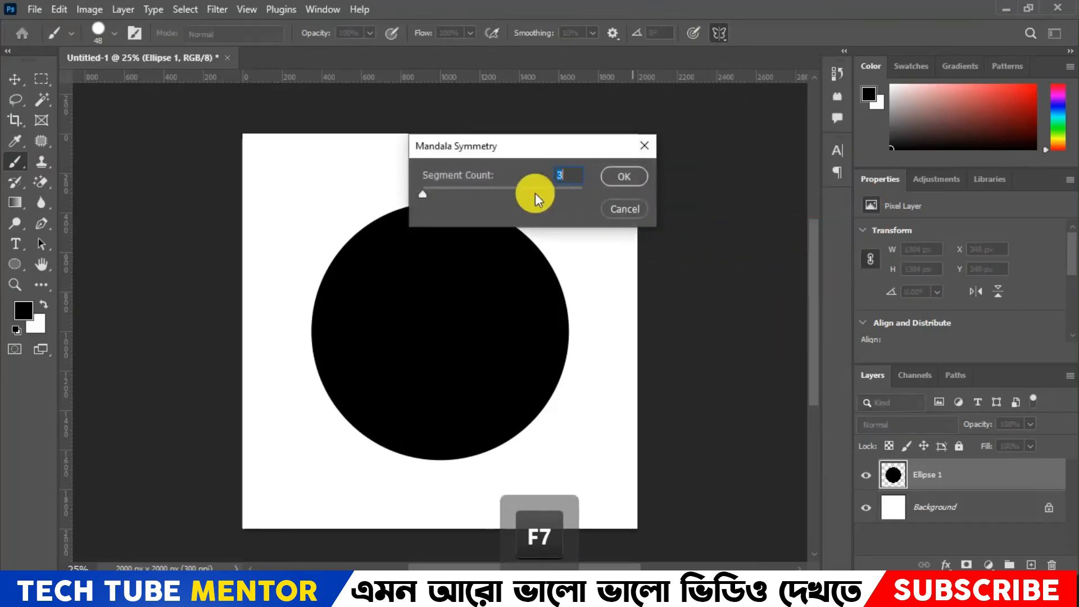
{"action": "type", "text": "8"}
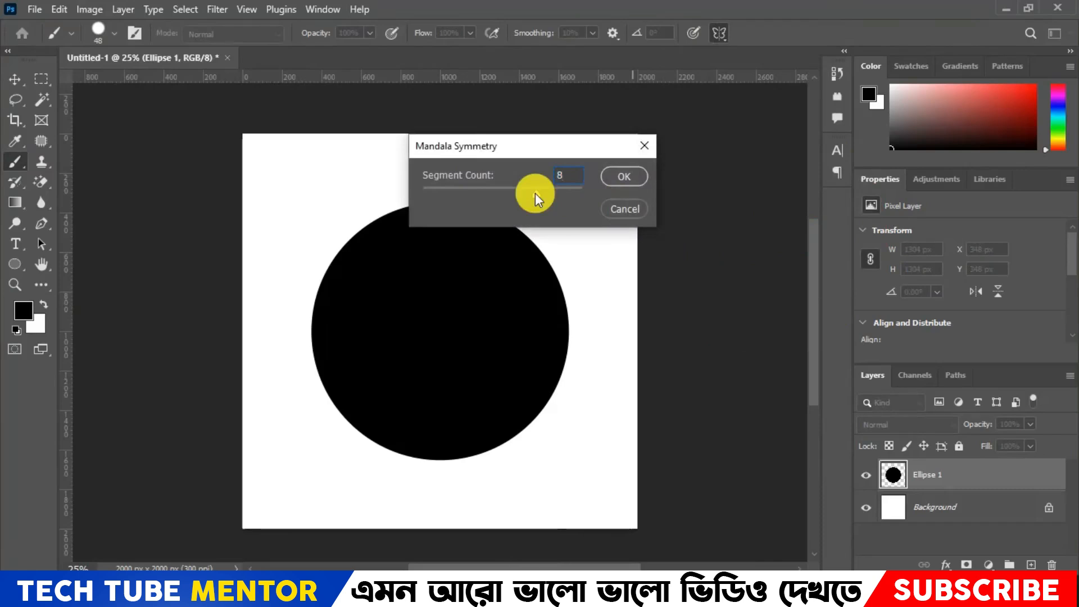
{"action": "left_click", "coordinate": [616, 176]}
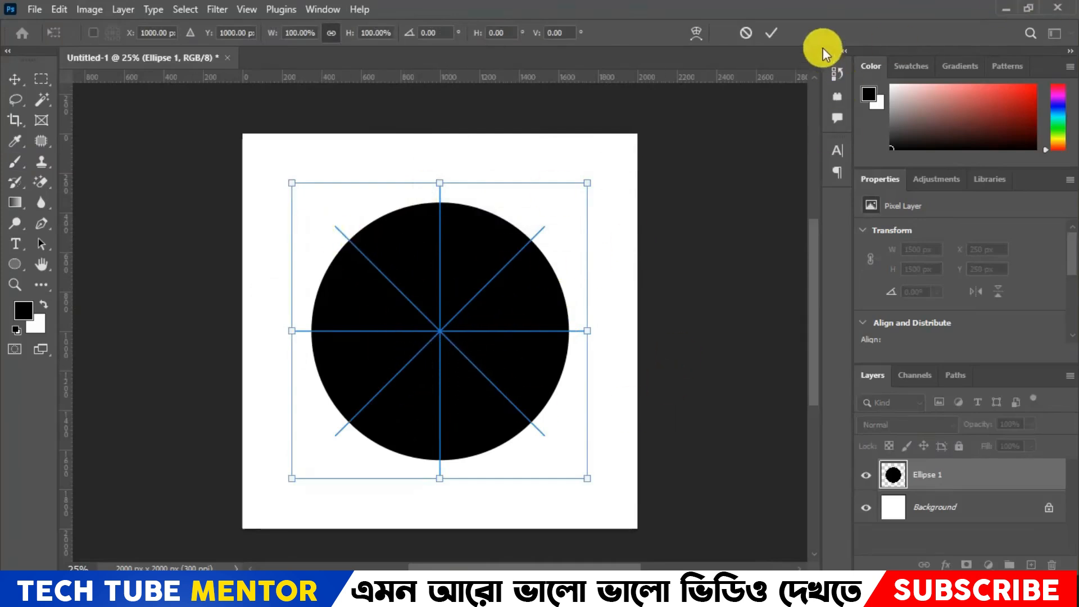
{"action": "left_click", "coordinate": [771, 33]}
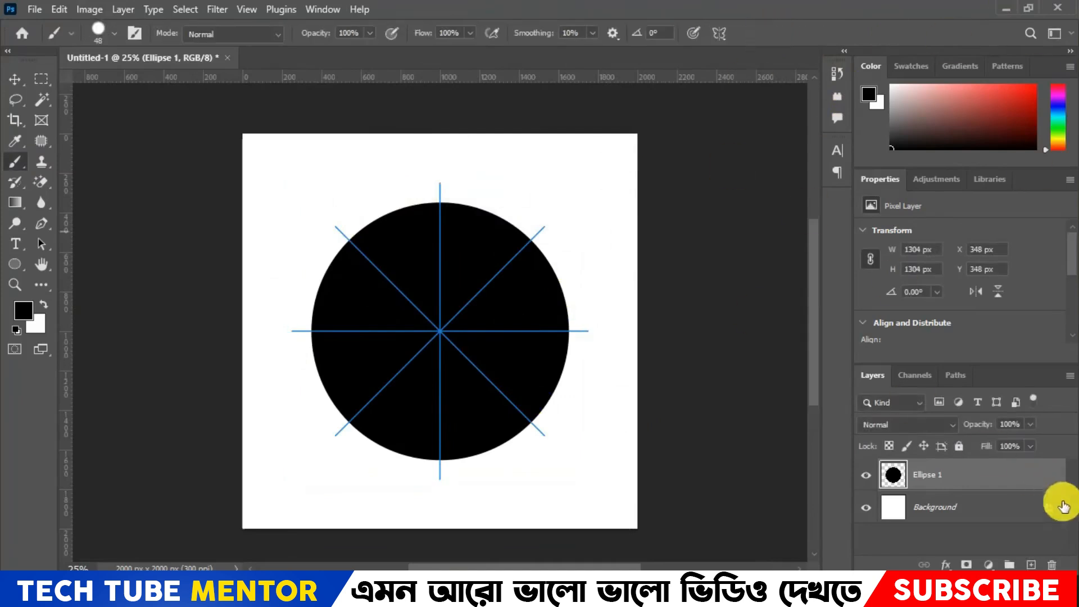
- Add a new empty layer above the circle and set the brush to white at 50 px
{"action": "left_click", "coordinate": [1032, 564]}
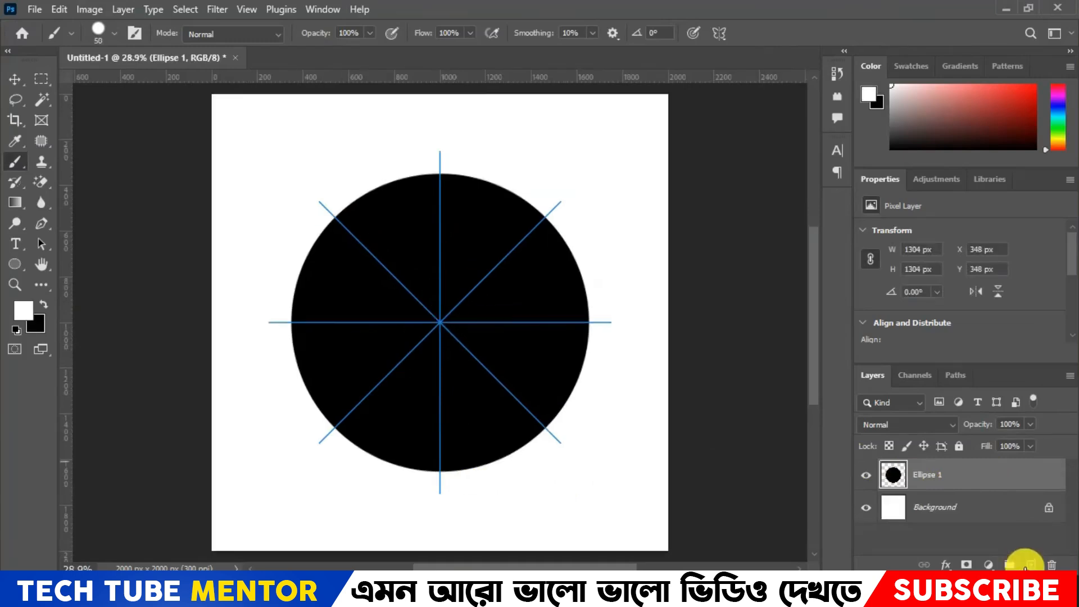
{"action": "left_click", "coordinate": [1030, 563]}
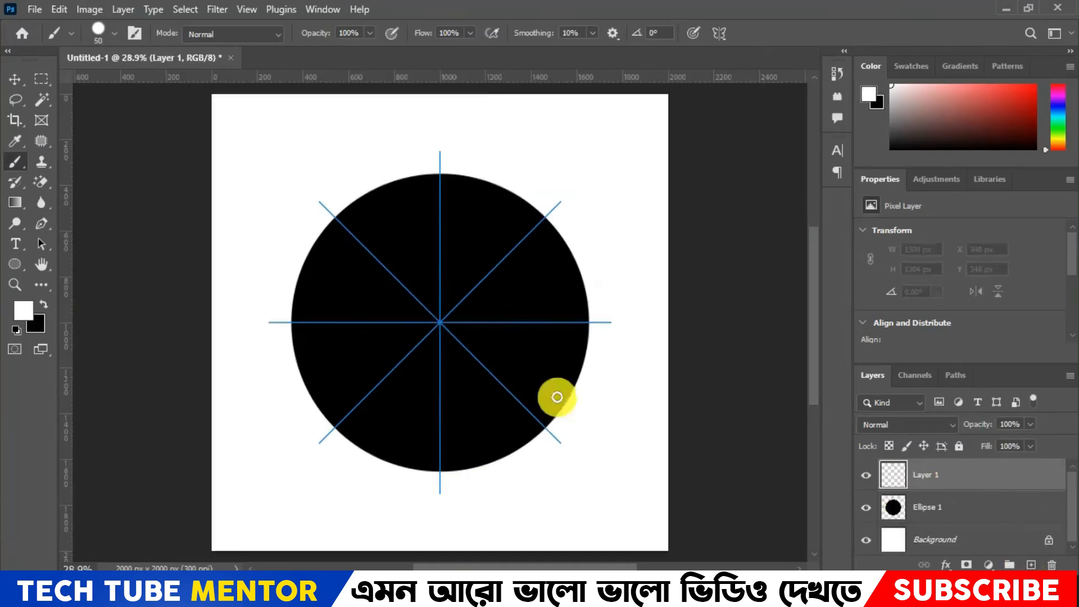
{"action": "left_click", "coordinate": [441, 321]}
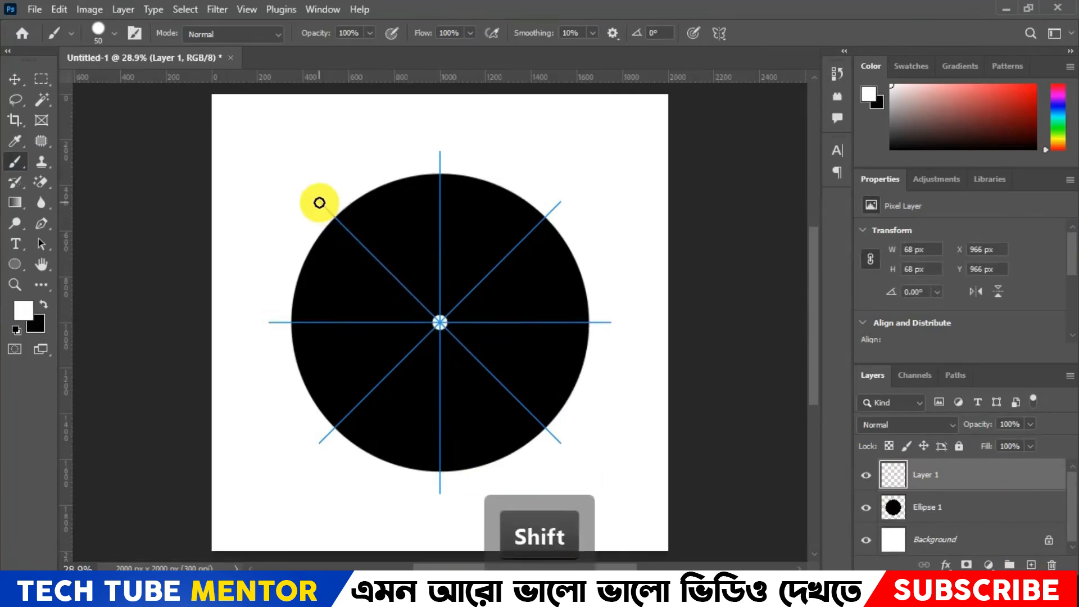
{"action": "left_click", "coordinate": [319, 203], "text": "shift"}
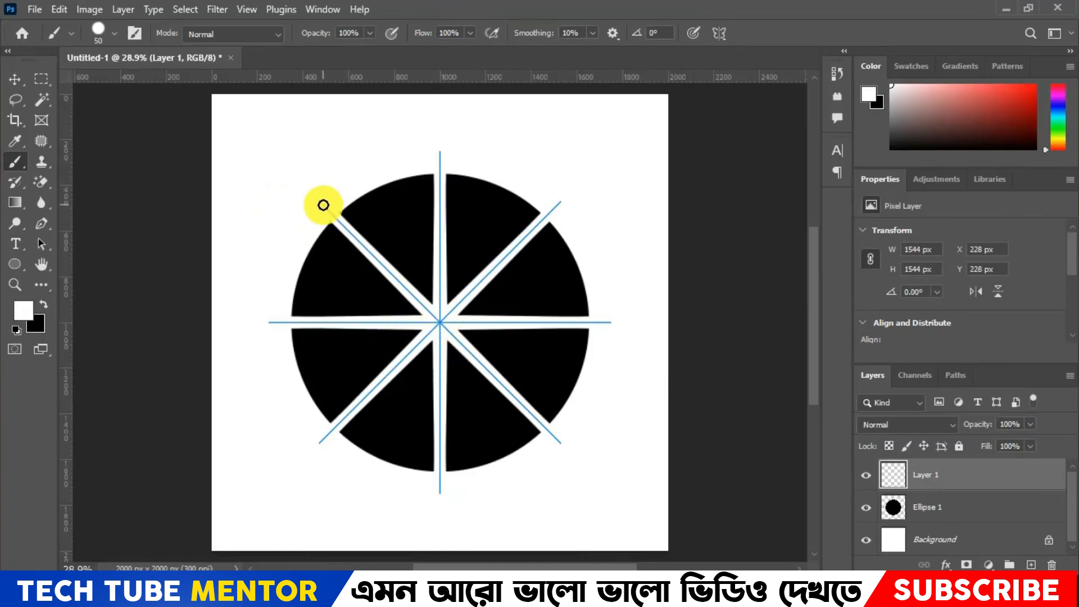
{"action": "key", "text": "ctrl+z"}
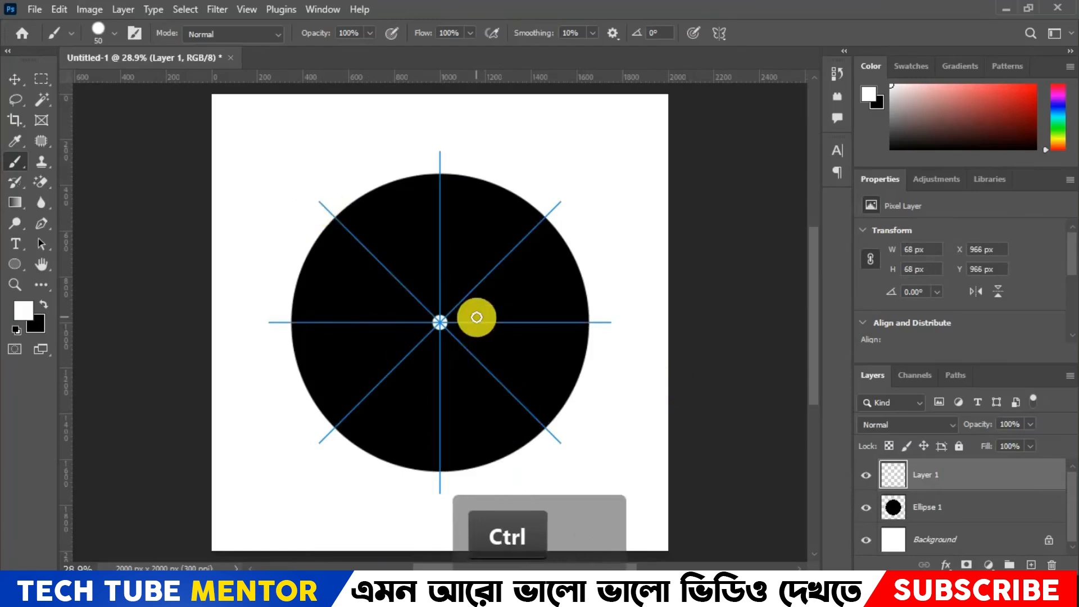
{"action": "key", "text": "ctrl+z"}
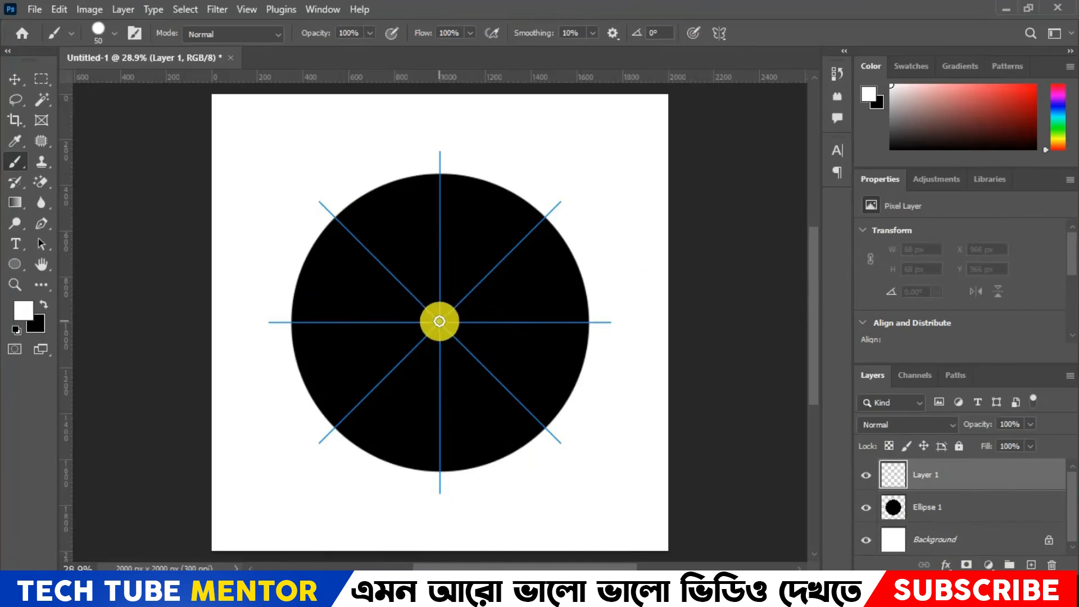
- Paint a straight white stroke from the circle's centre to the outer end of the upper-left diagonal symmetry guide
{"action": "key", "text": "shift"}
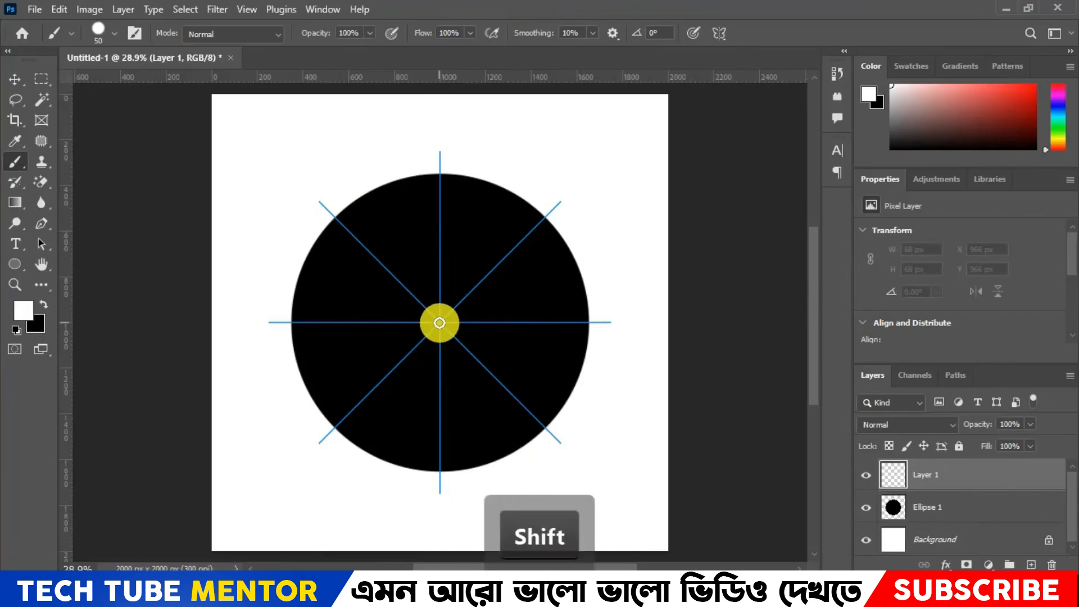
{"action": "left_click", "coordinate": [439, 322]}
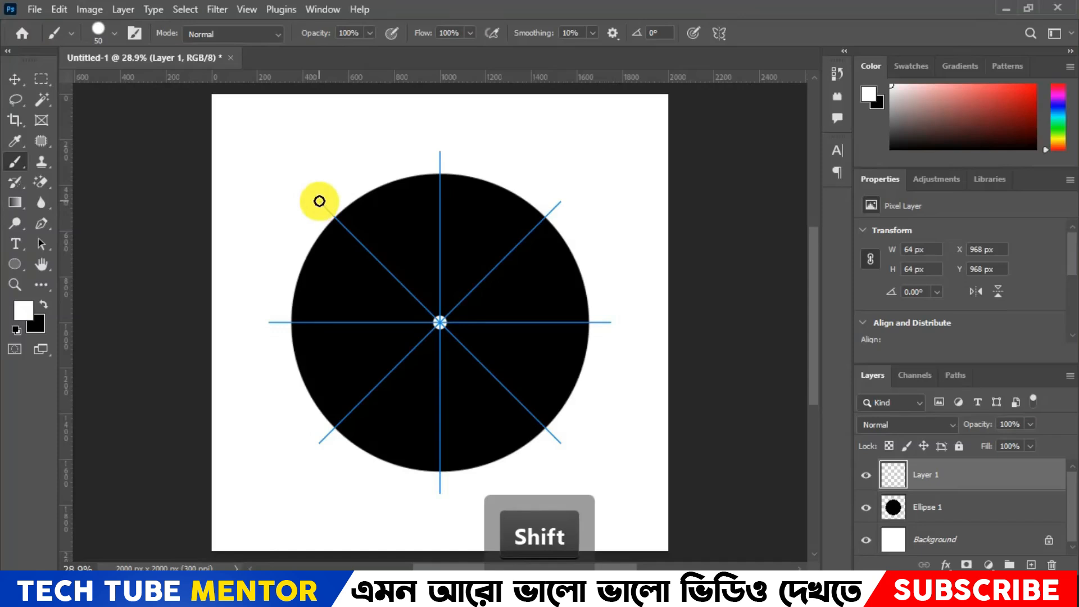
{"action": "left_click", "coordinate": [321, 201], "text": "shift"}
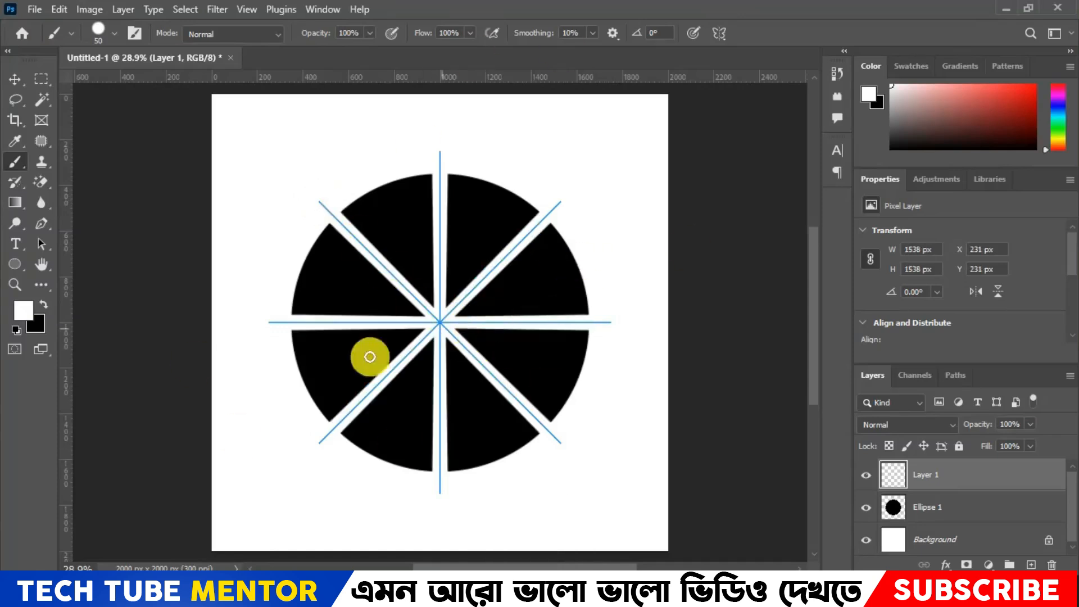
- Load the white spokes of Layer 1 as a selection and delete that area from the Ellipse 1 layer
{"action": "right_click", "coordinate": [979, 472]}
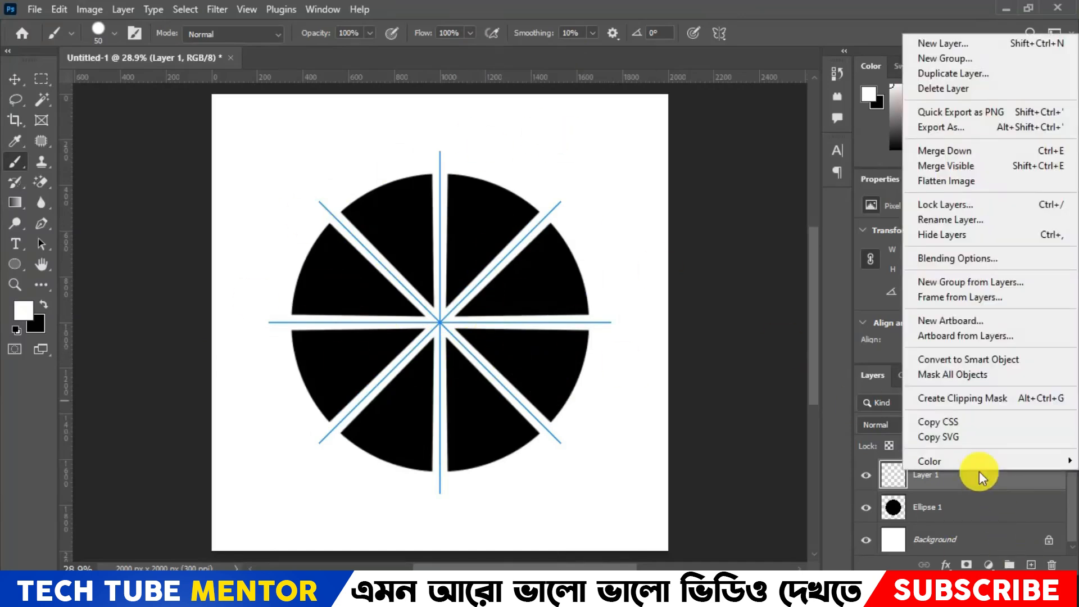
{"action": "right_click", "coordinate": [461, 325]}
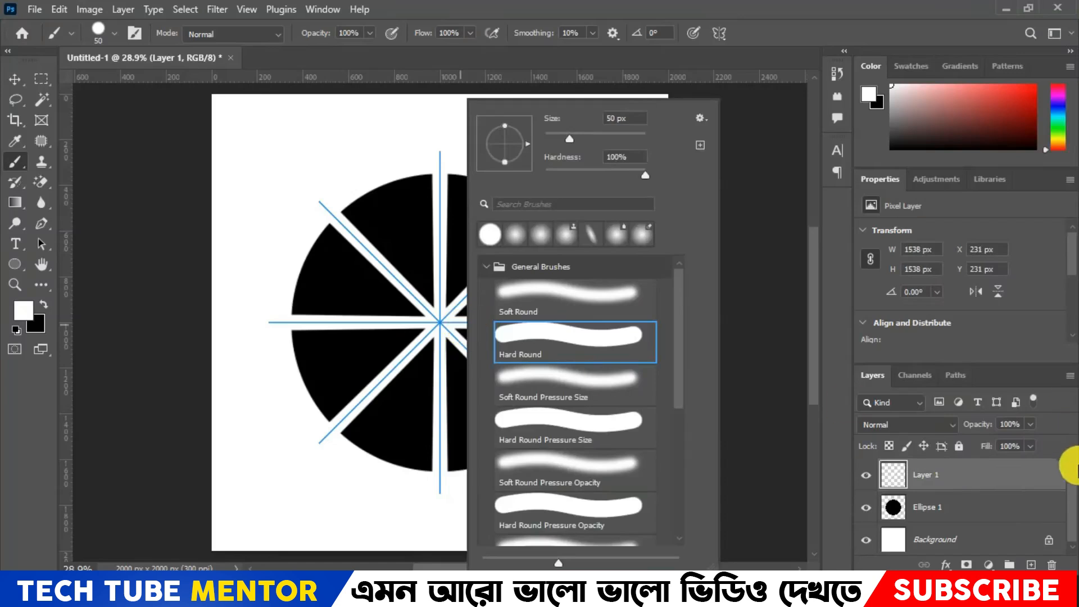
{"action": "right_click", "coordinate": [987, 472]}
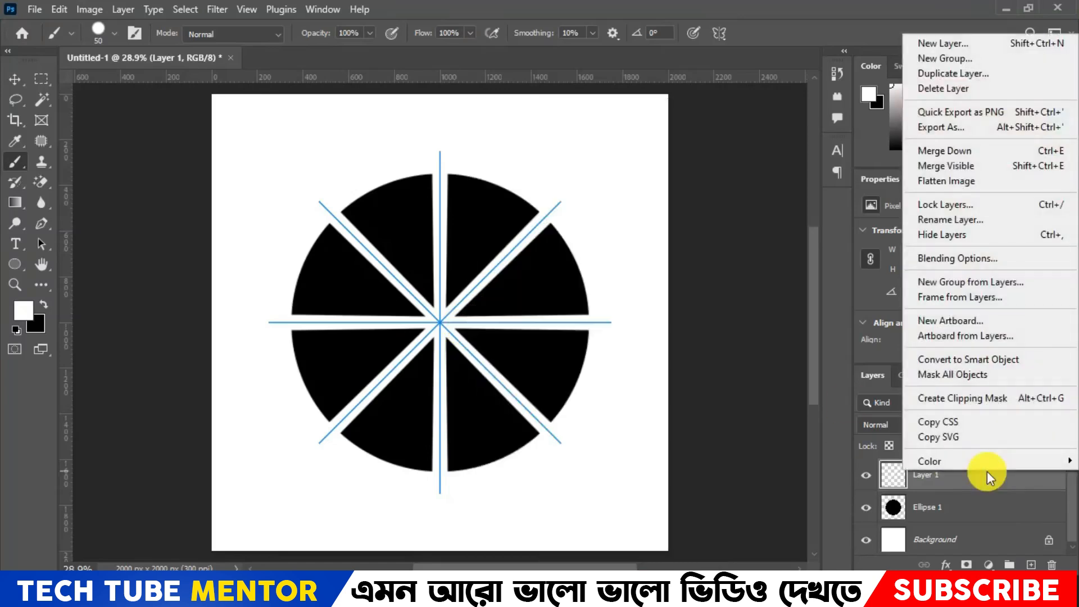
{"action": "left_click", "coordinate": [888, 481], "text": "ctrl"}
{"action": "left_click", "coordinate": [888, 480], "text": "ctrl"}
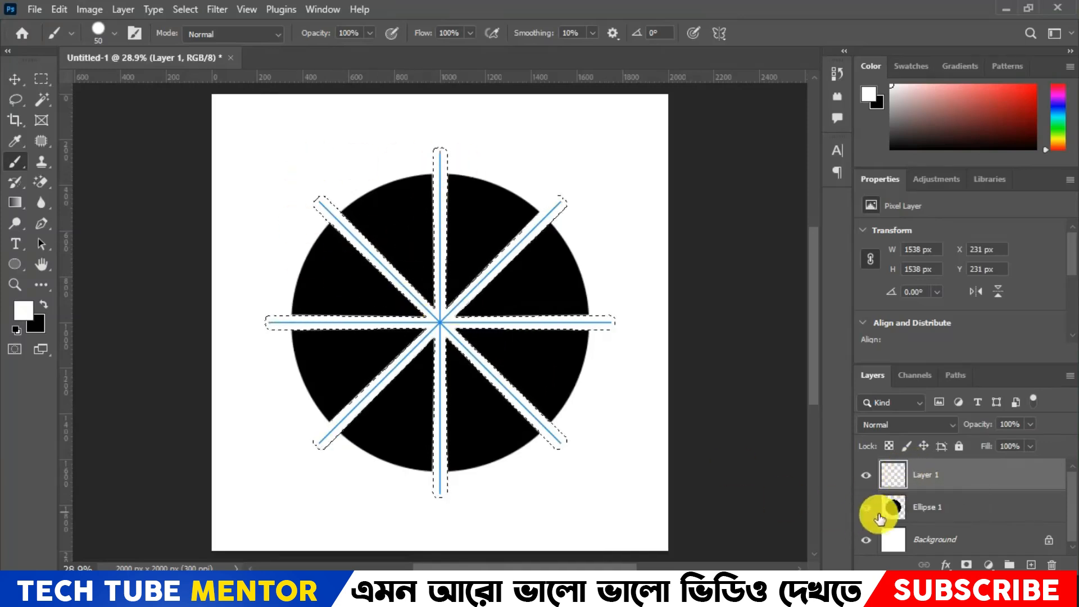
{"action": "left_click", "coordinate": [976, 502]}
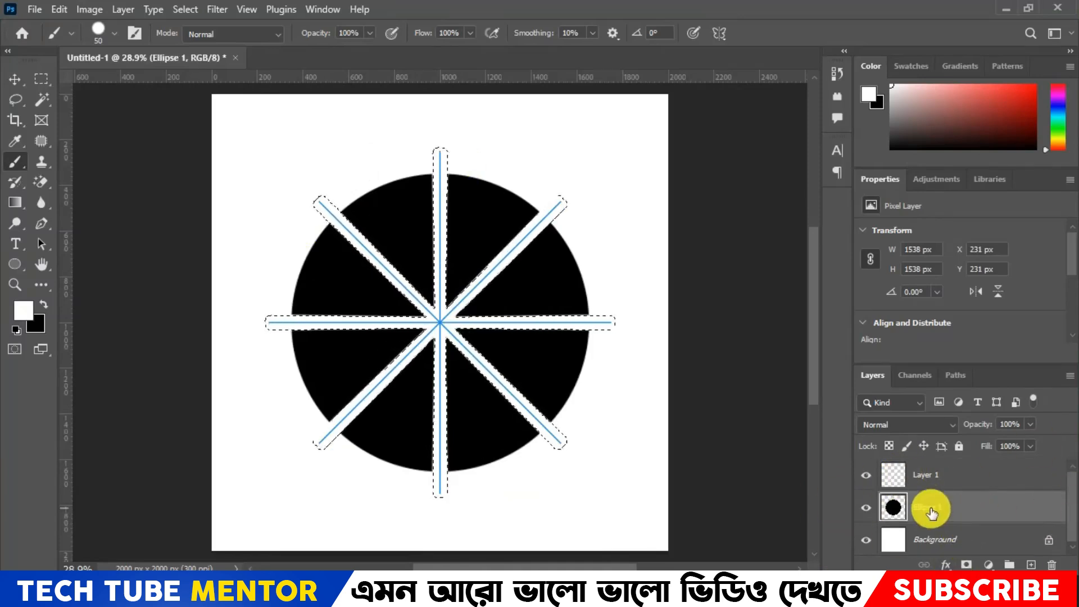
{"action": "key", "text": "Delete"}
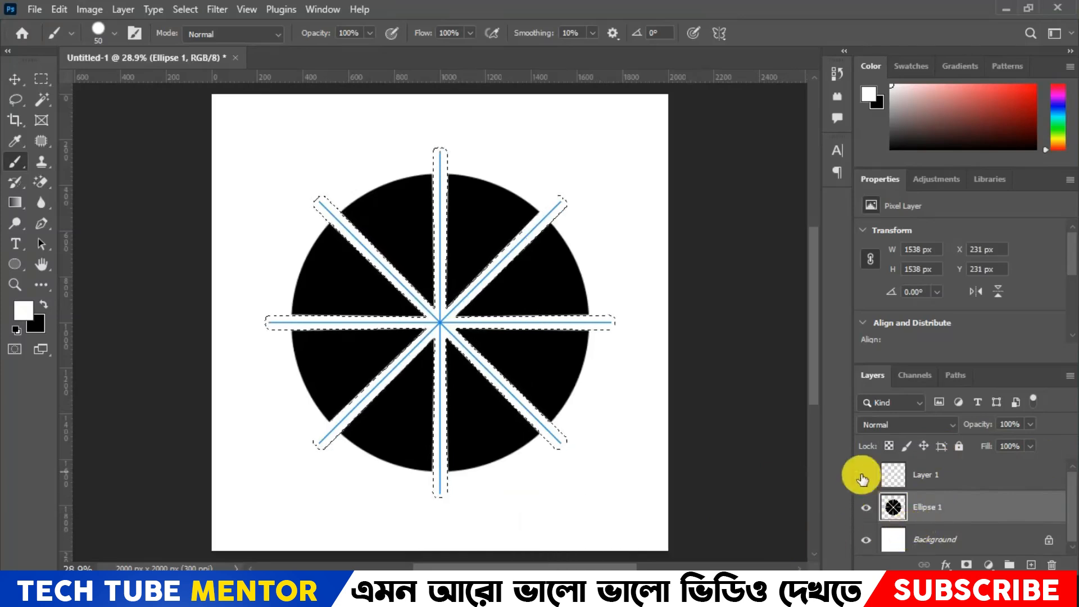
- Deselect the spokes and delete Layer 1
{"action": "left_click", "coordinate": [950, 476]}
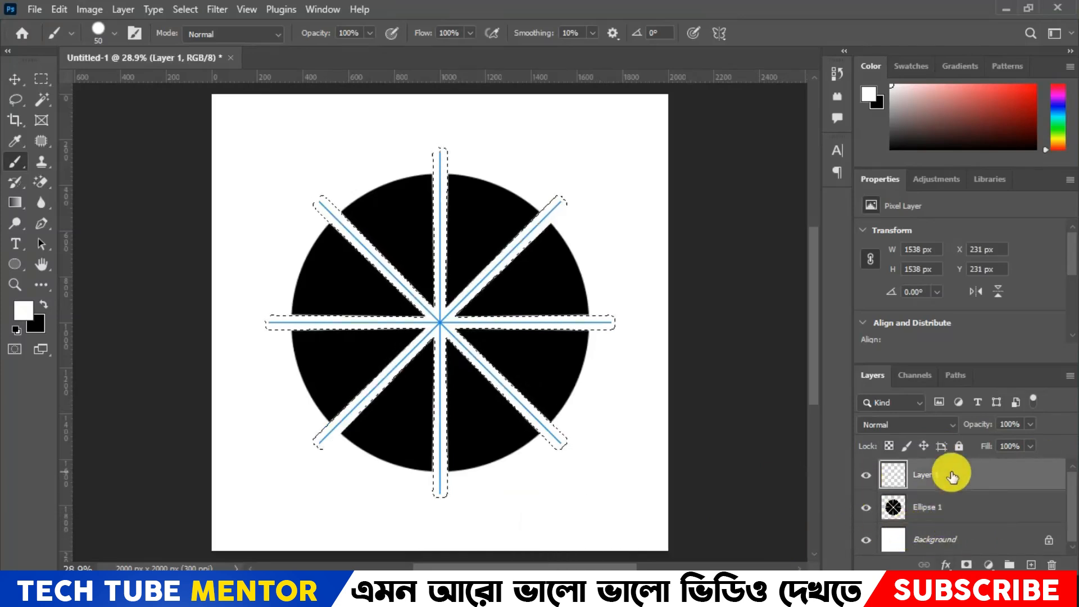
{"action": "key", "text": "ctrl+d"}
{"action": "left_click_drag", "start_coordinate": [951, 477], "coordinate": [1052, 564]}
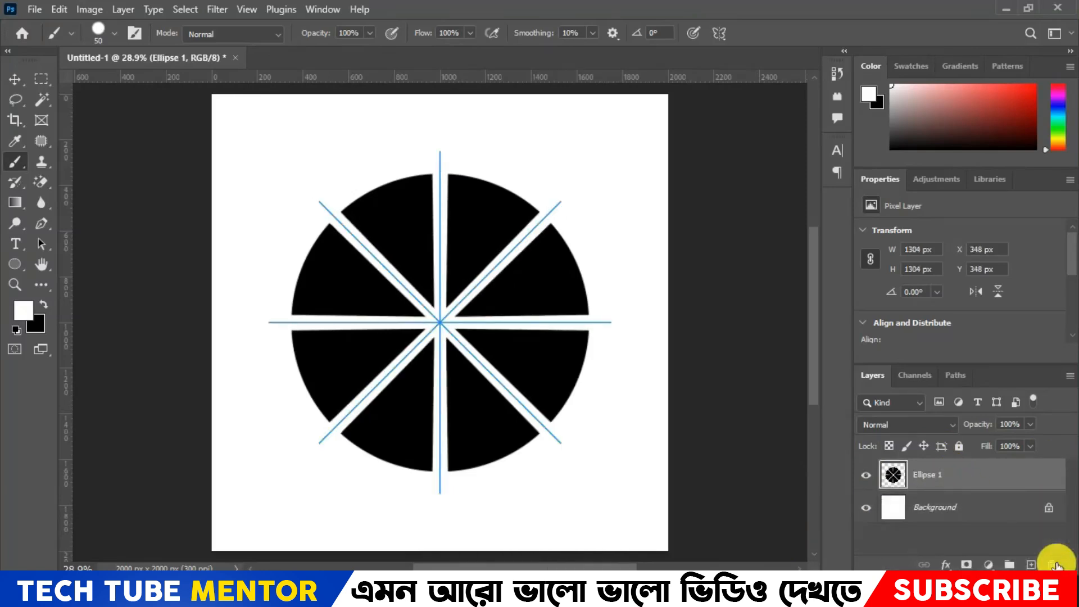
- Outline the left segment just above the horizontal gap with the Pen tool, convert the path to a selection and cut it to a new layer
{"action": "left_click", "coordinate": [48, 221]}
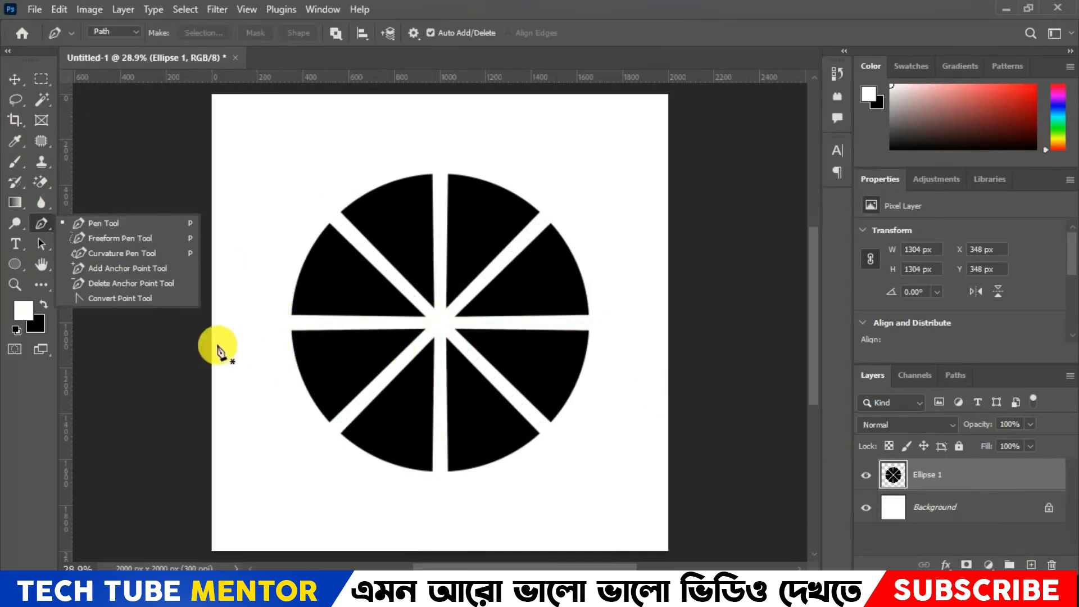
{"action": "left_click", "coordinate": [977, 477]}
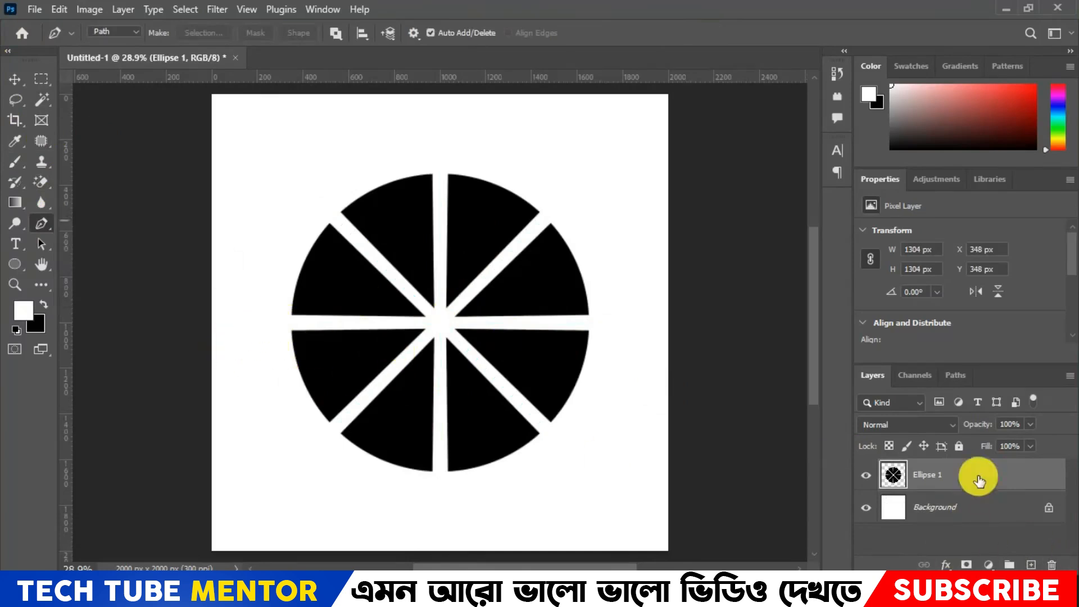
{"action": "left_click", "coordinate": [265, 319]}
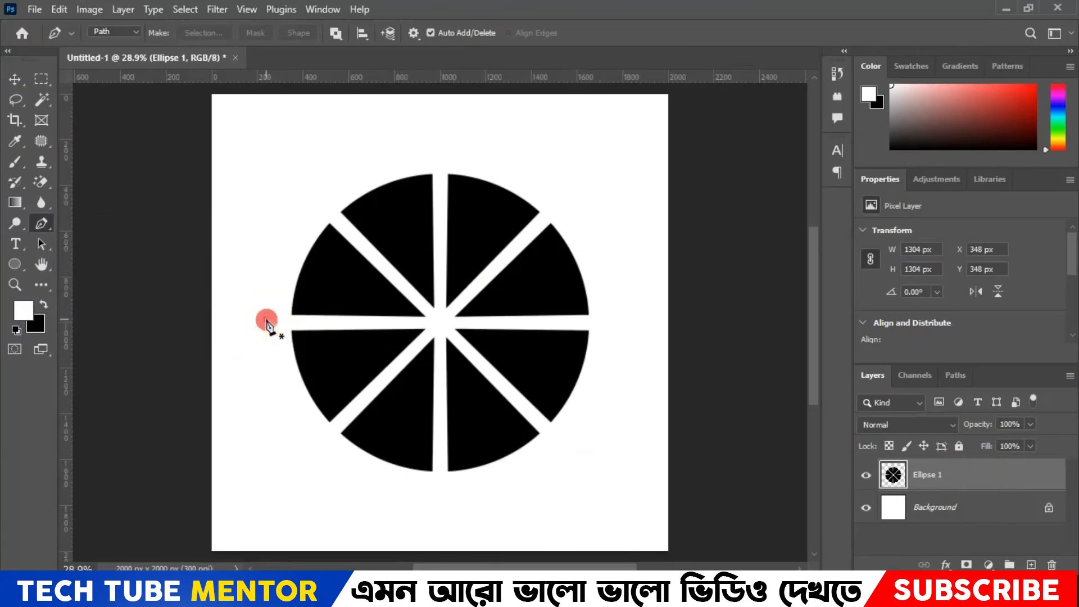
{"action": "left_click", "coordinate": [428, 320]}
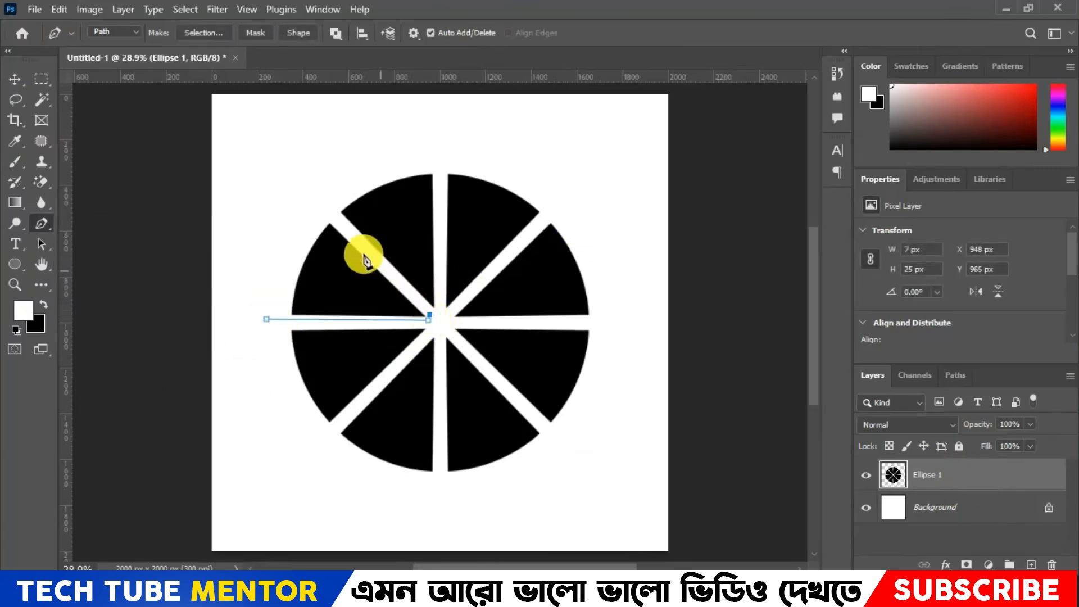
{"action": "left_click", "coordinate": [318, 204]}
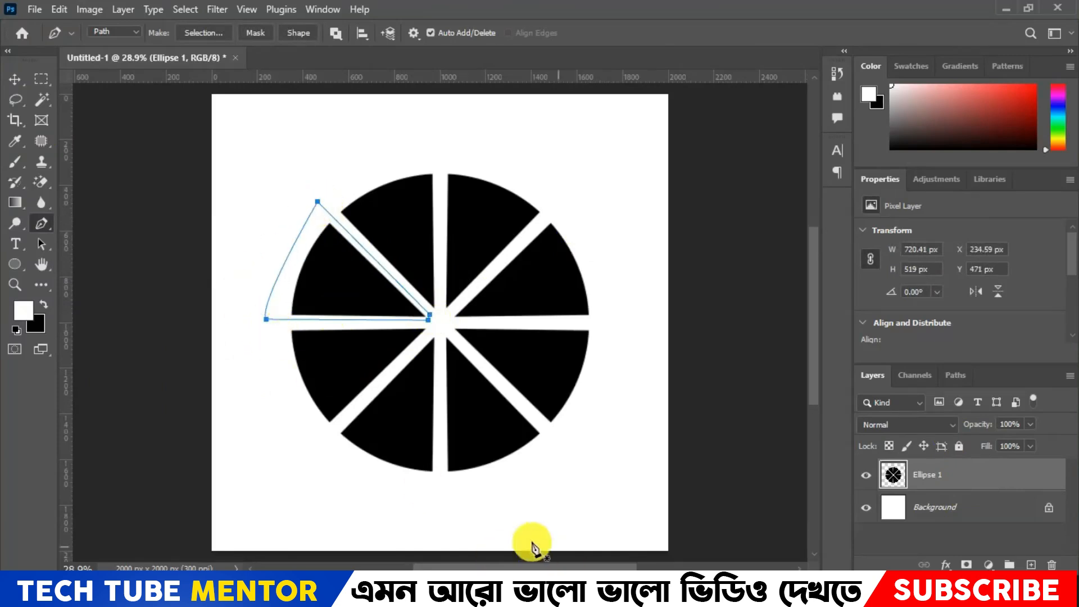
{"action": "key", "text": "ctrl+Return"}
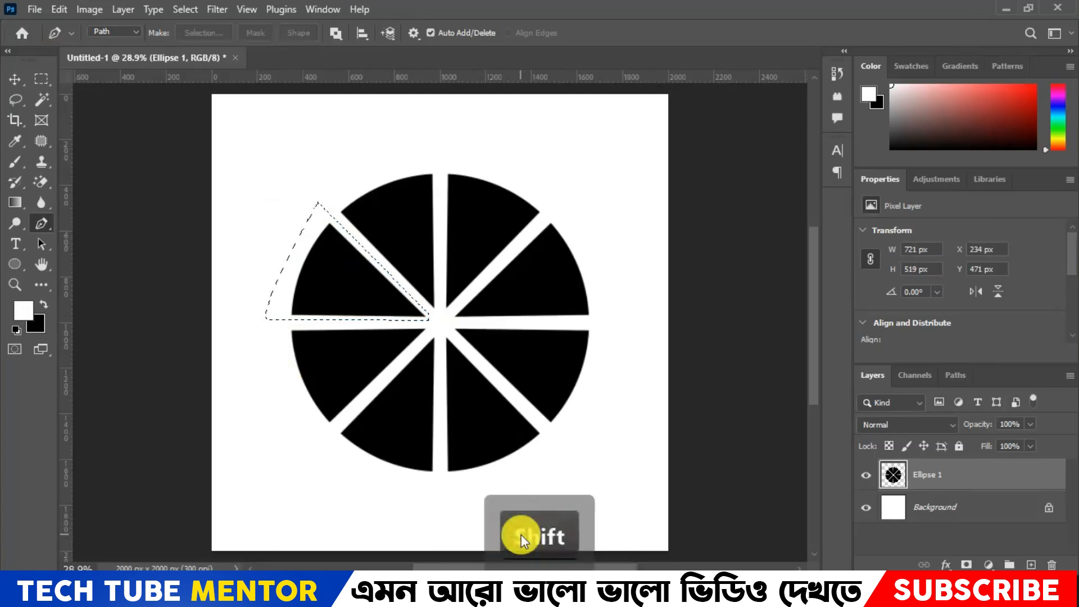
{"action": "key", "text": "ctrl+shift+j"}
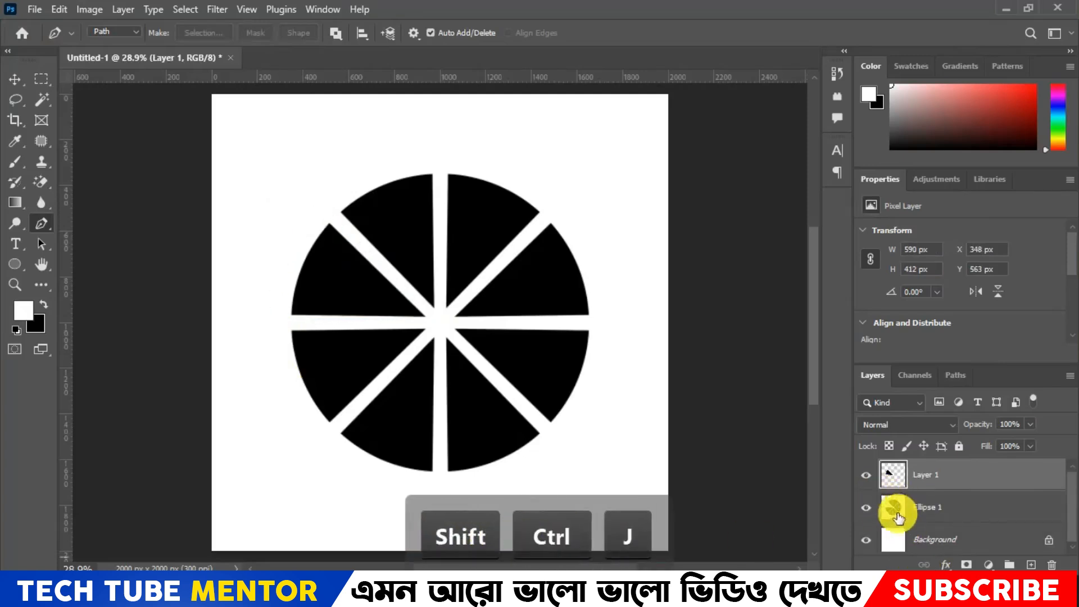
{"action": "key", "text": "F7"}
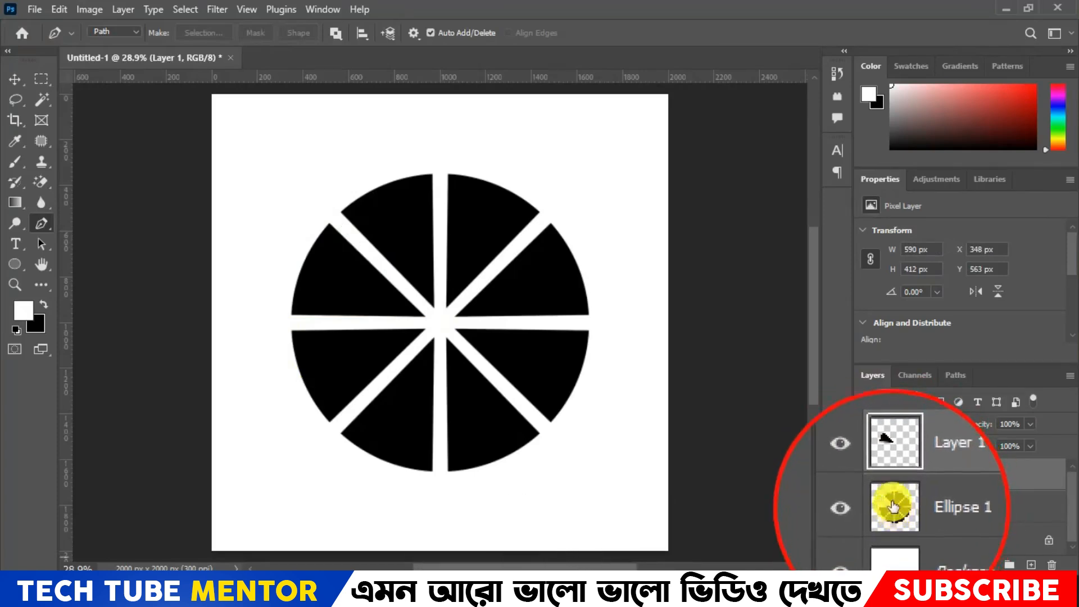
- Outline the upper segment left of the vertical gap on Ellipse 1 with the Pen tool, cut it to a new layer and hide it
{"action": "left_click", "coordinate": [953, 500]}
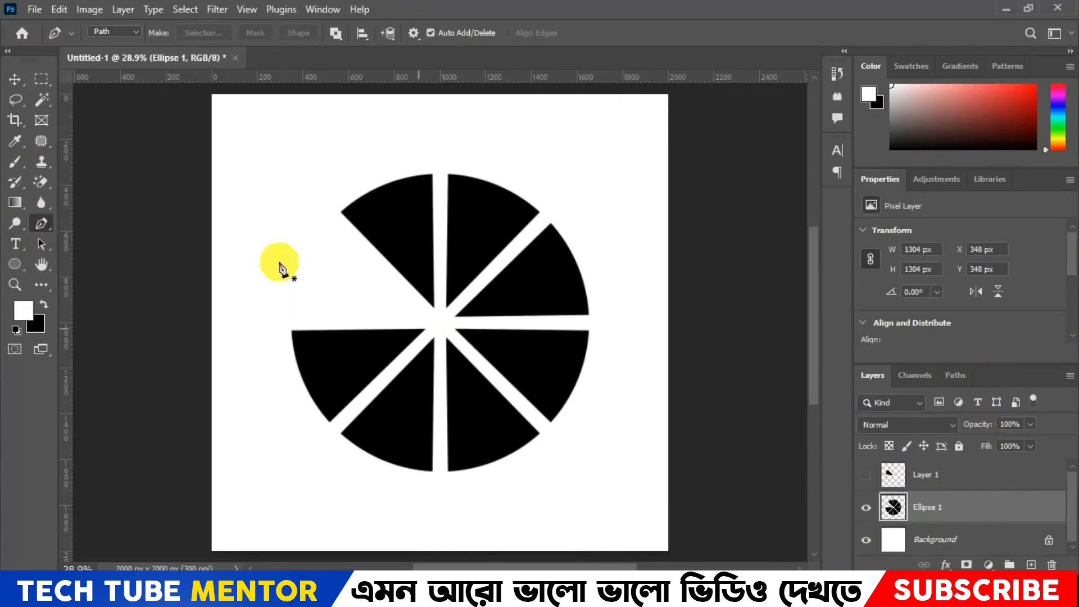
{"action": "left_click", "coordinate": [323, 211]}
{"action": "left_click", "coordinate": [436, 324]}
{"action": "left_click", "coordinate": [439, 145]}
{"action": "left_click", "coordinate": [323, 210]}
{"action": "key", "text": "ctrl+Return"}
{"action": "key", "text": "ctrl+shift+j"}
{"action": "left_click", "coordinate": [866, 508]}
- Outline the upper segment right of the vertical gap with the Pen tool, cut it from Ellipse 1 to a new layer and hide it
{"action": "left_click", "coordinate": [435, 161]}
{"action": "left_click", "coordinate": [438, 319]}
{"action": "left_click", "coordinate": [467, 296]}
{"action": "left_click", "coordinate": [573, 190]}
{"action": "left_click", "coordinate": [436, 162]}
{"action": "key", "text": "ctrl+Return"}
{"action": "left_click", "coordinate": [918, 539]}
{"action": "key", "text": "ctrl+shift+j"}
{"action": "left_click", "coordinate": [866, 540]}
- Separate the right segment just above the horizontal gap from the remaining segments onto its own layer using a Pen path selection, and hide it
{"action": "left_click", "coordinate": [949, 506]}
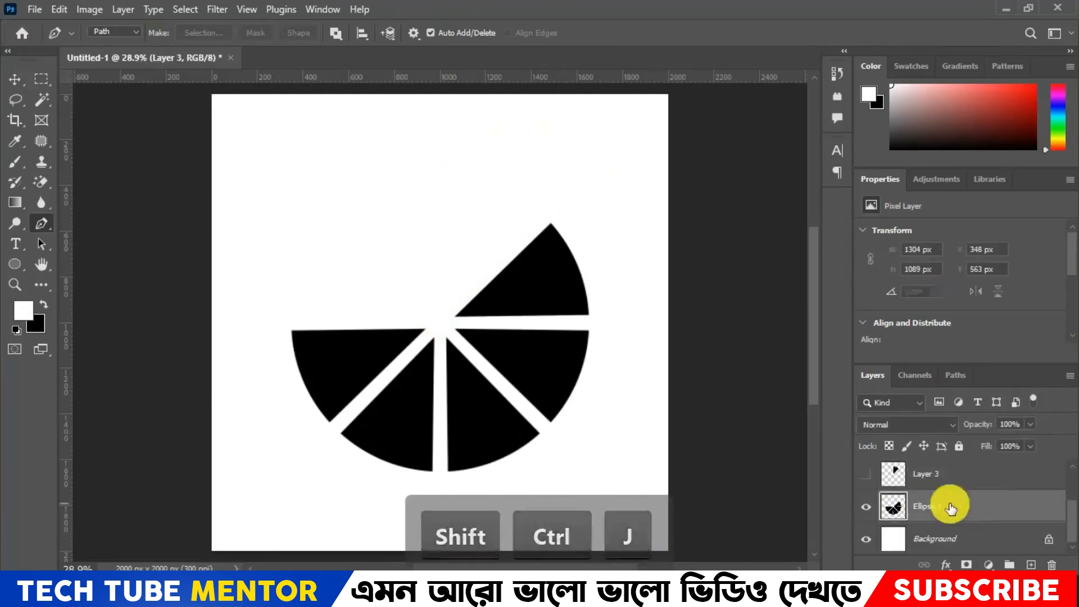
{"action": "left_click", "coordinate": [440, 319]}
{"action": "left_click", "coordinate": [624, 314]}
{"action": "left_click", "coordinate": [356, 226]}
{"action": "left_click", "coordinate": [440, 319]}
{"action": "key", "text": "ctrl+Return"}
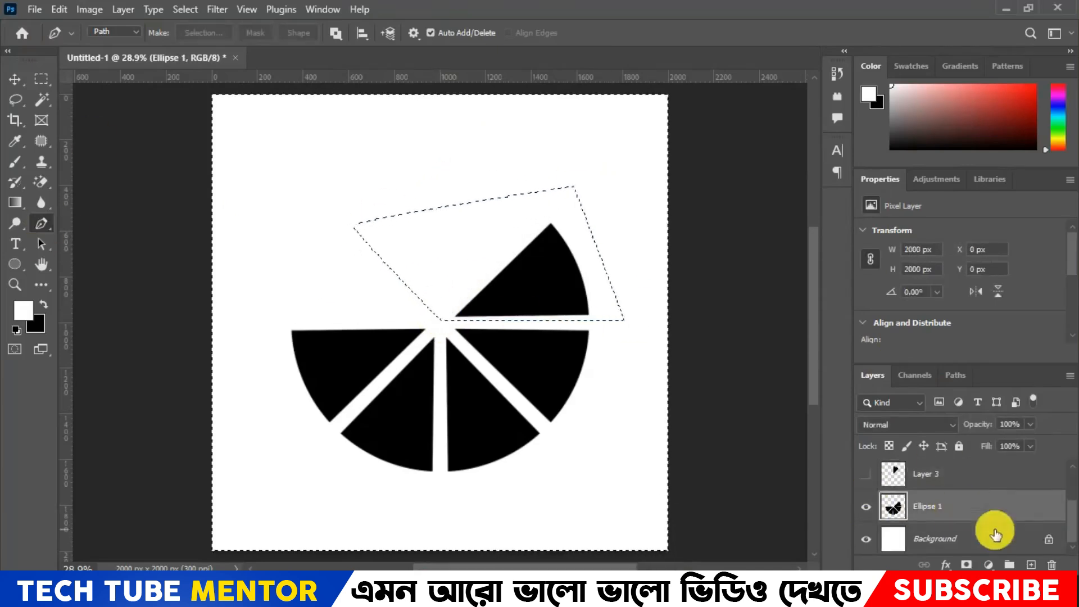
{"action": "key", "text": "ctrl+shift+j"}
{"action": "left_click", "coordinate": [867, 473]}
- Outline the right segment just below the horizontal gap with the Pen tool, cut it to a new layer and hide it
{"action": "left_click", "coordinate": [439, 325]}
{"action": "left_click", "coordinate": [565, 445]}
{"action": "left_click", "coordinate": [609, 344]}
{"action": "left_click", "coordinate": [439, 325]}
{"action": "key", "text": "ctrl+Return"}
{"action": "key", "text": "ctrl+shift+j"}
{"action": "left_click", "coordinate": [866, 473]}
- Outline the lower segment right of the vertical gap with the Pen tool, cut it to a new layer and hide it
{"action": "left_click", "coordinate": [949, 506]}
{"action": "left_click", "coordinate": [438, 322]}
{"action": "left_click", "coordinate": [443, 499]}
{"action": "left_click", "coordinate": [560, 432]}
{"action": "left_click", "coordinate": [504, 335]}
{"action": "left_click", "coordinate": [438, 323]}
{"action": "key", "text": "ctrl+Return"}
{"action": "key", "text": "ctrl+shift+j"}
{"action": "left_click", "coordinate": [866, 474]}
- Outline the lower segment left of the vertical gap with the Pen tool and cut it to its own new layer
{"action": "left_click", "coordinate": [438, 319]}
{"action": "left_click", "coordinate": [298, 465]}
{"action": "key", "text": "Right"}
{"action": "left_click", "coordinate": [356, 506]}
{"action": "left_click", "coordinate": [482, 494]}
{"action": "left_click", "coordinate": [438, 319]}
{"action": "key", "text": "ctrl+Return"}
{"action": "left_click", "coordinate": [939, 511]}
{"action": "key", "text": "ctrl+shift+j"}
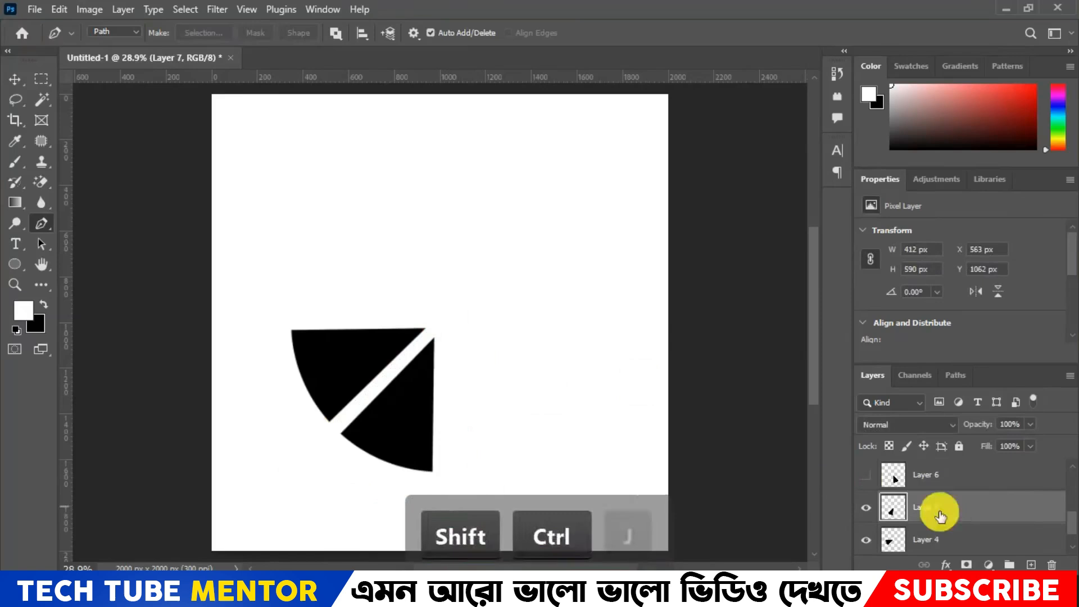
- Enlarge the layer list to show every layer and make all hidden segment layers visible again
{"action": "scroll", "coordinate": [866, 516], "scroll_direction": "down", "scroll_amount": 1}
{"action": "scroll", "coordinate": [882, 505], "scroll_direction": "up", "scroll_amount": 2}
{"action": "left_click", "coordinate": [866, 507]}
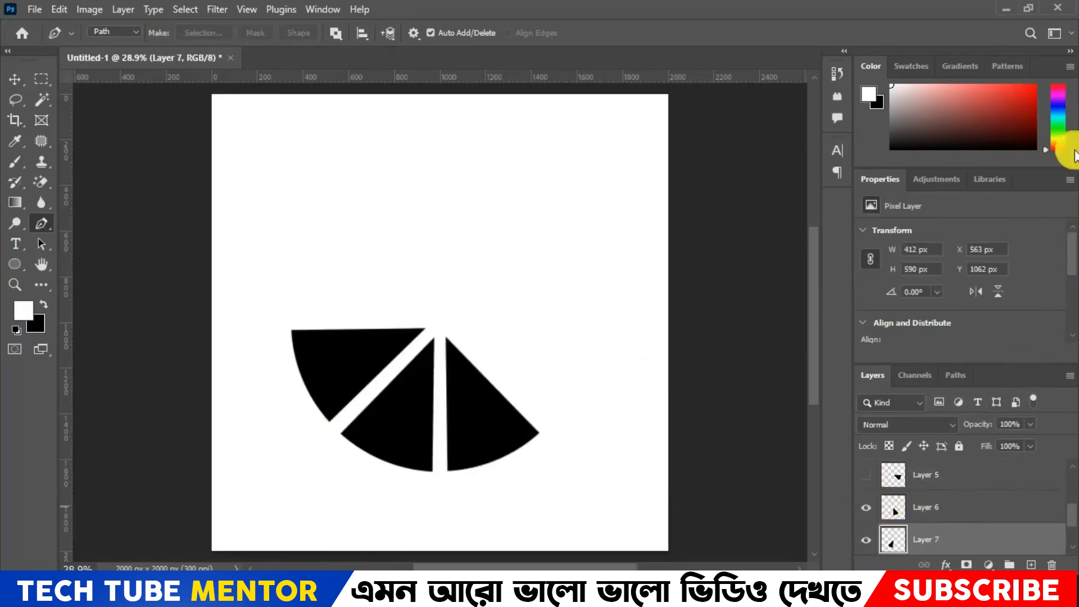
{"action": "left_click", "coordinate": [1071, 51]}
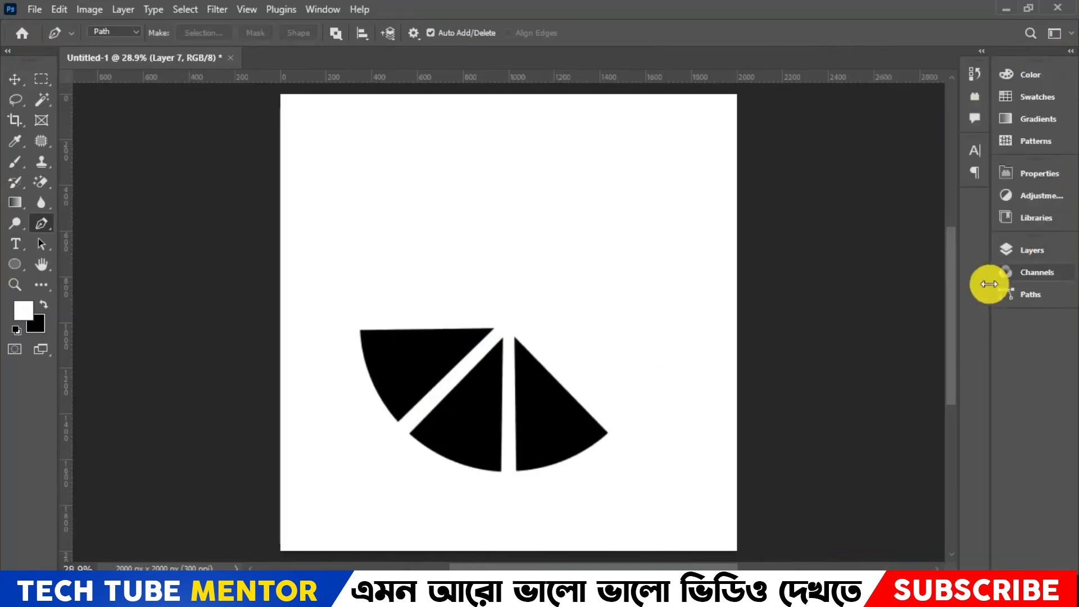
{"action": "left_click", "coordinate": [1030, 254]}
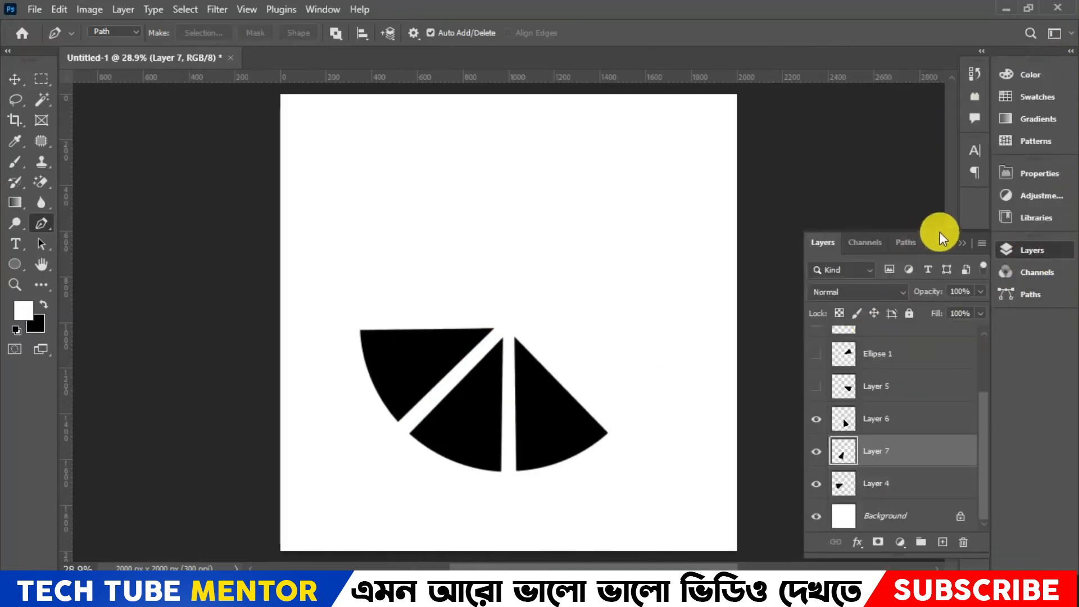
{"action": "left_click_drag", "start_coordinate": [940, 230], "coordinate": [940, 231]}
{"action": "left_click_drag", "start_coordinate": [934, 92], "coordinate": [934, 88]}
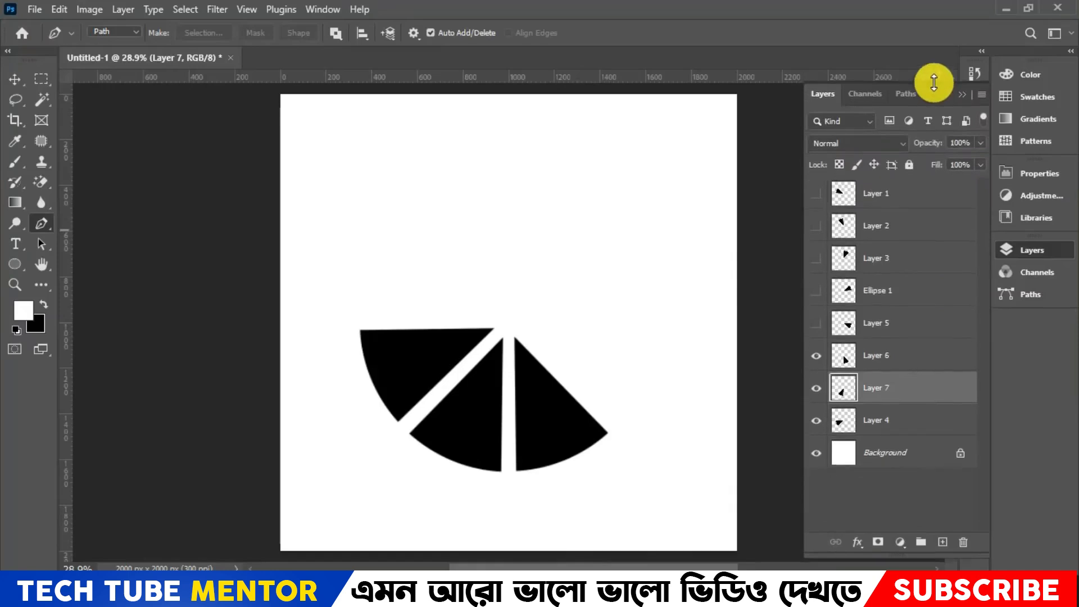
{"action": "left_click_drag", "start_coordinate": [815, 333], "coordinate": [816, 203]}
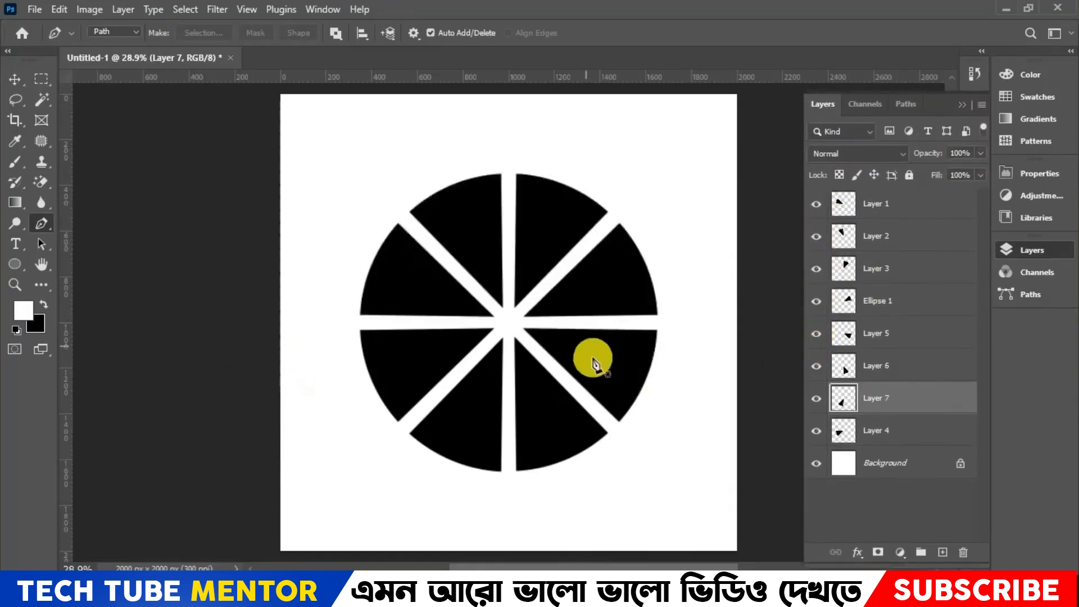
- Enlarge the left segment just above the horizontal gap (Layer 1) outward from its inner corner with Free Transform
{"action": "left_click", "coordinate": [16, 80]}
{"action": "left_click", "coordinate": [412, 273]}
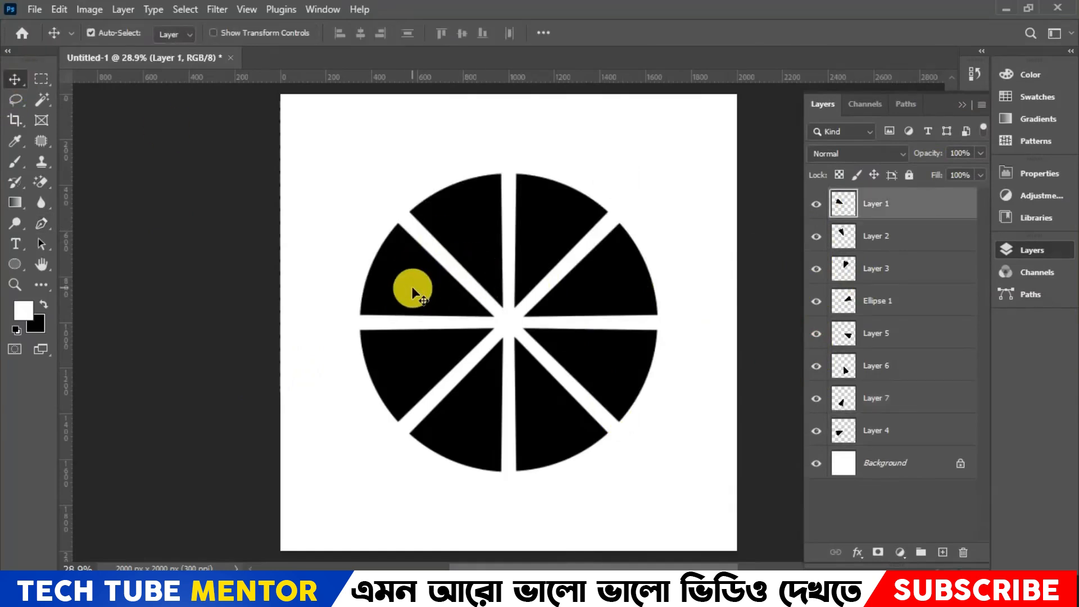
{"action": "key", "text": "ctrl+t"}
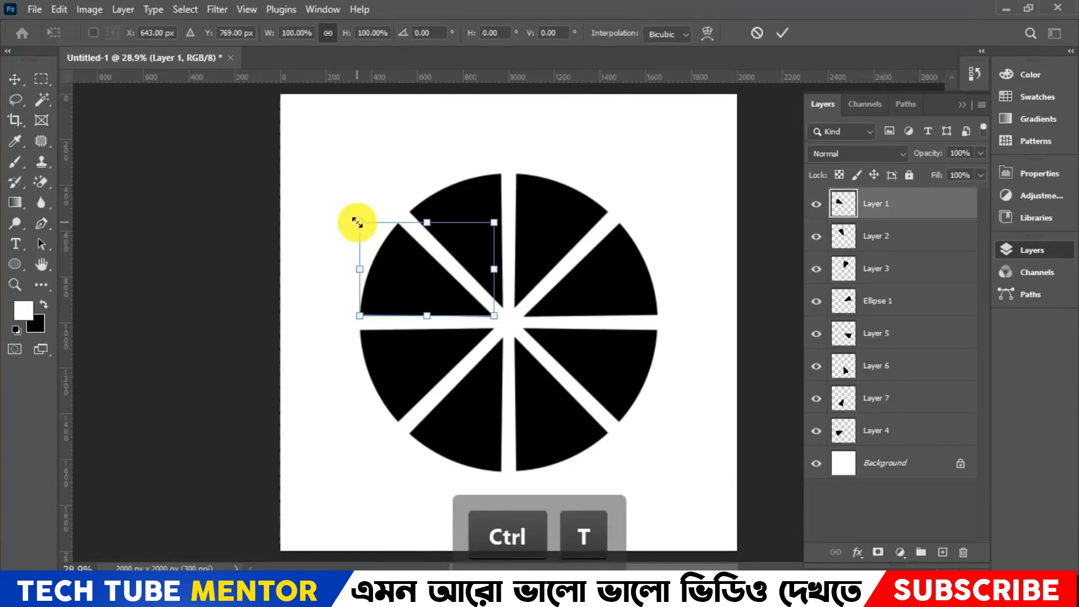
{"action": "left_click_drag", "start_coordinate": [357, 222], "coordinate": [315, 207]}
{"action": "left_click", "coordinate": [782, 32]}
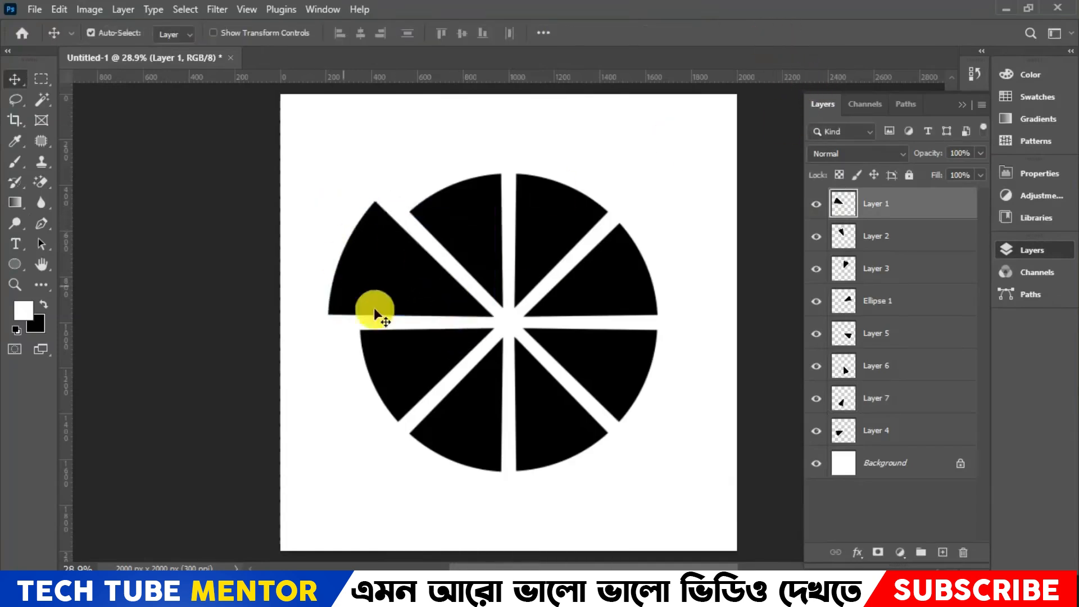
- Scale the right segment just above the horizontal gap (Ellipse 1) outward to about 127% to match the enlarged left one
{"action": "left_click", "coordinate": [627, 284]}
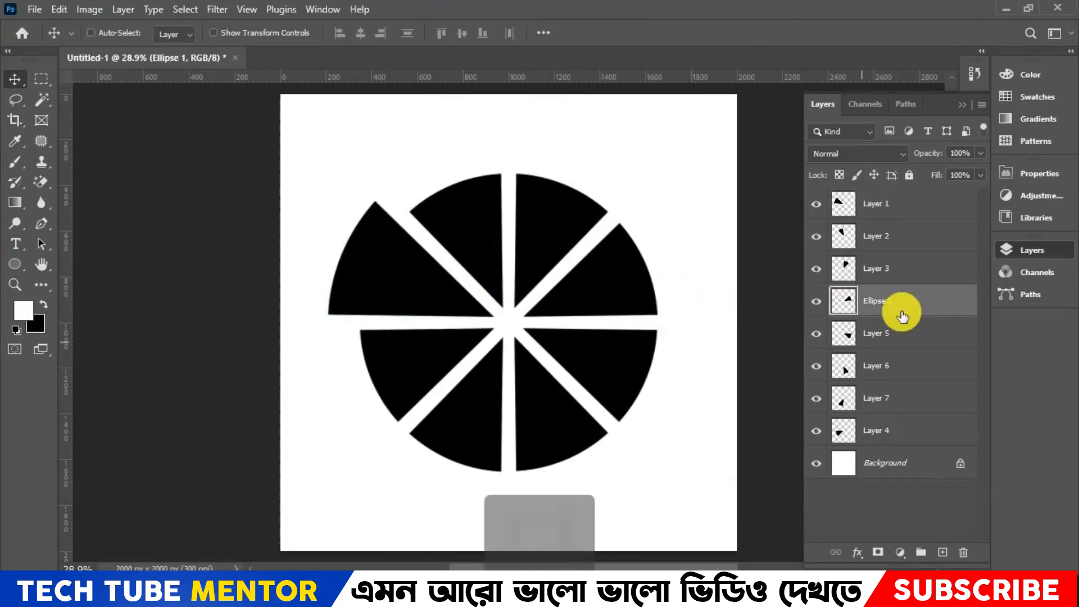
{"action": "key", "text": "ctrl+t"}
{"action": "left_click_drag", "start_coordinate": [664, 222], "coordinate": [706, 202]}
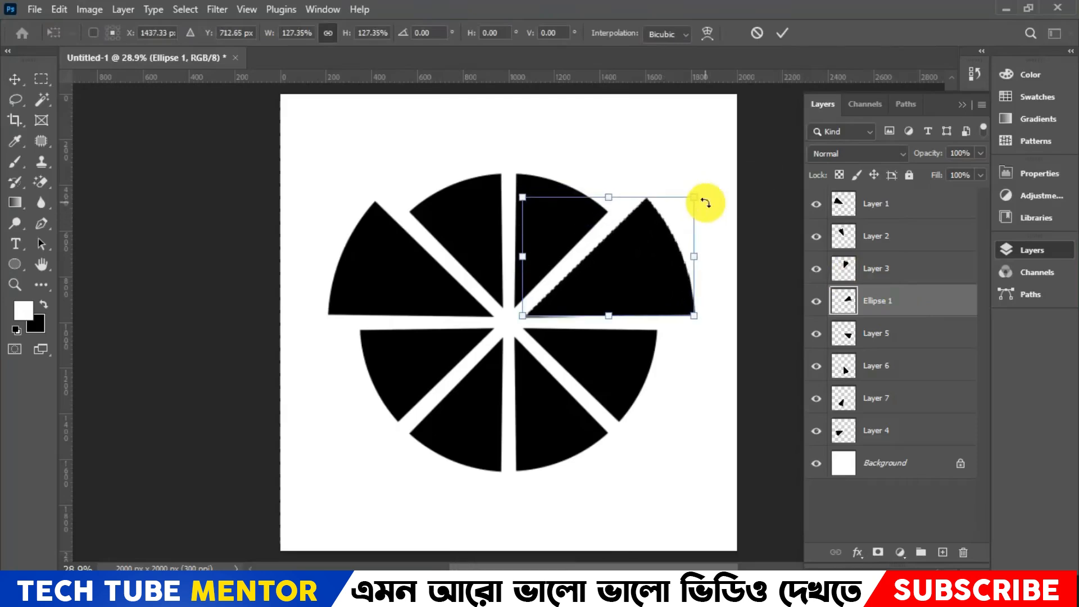
{"action": "left_click", "coordinate": [781, 32]}
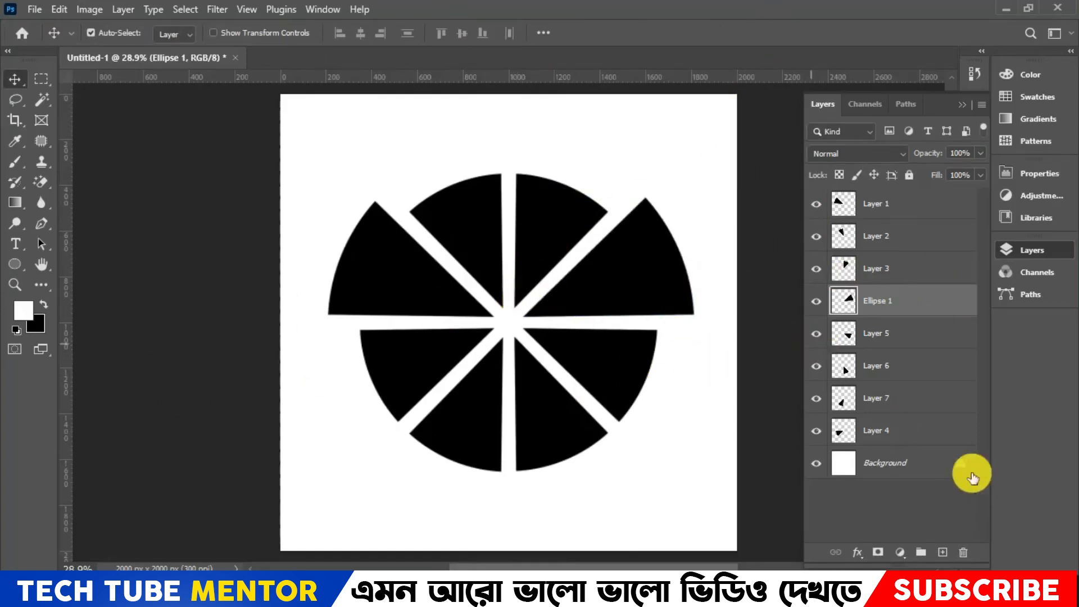
- Check which segment Layer 1 holds by switching its visibility off and on
{"action": "left_click", "coordinate": [891, 204]}
{"action": "left_click", "coordinate": [817, 205]}
{"action": "left_click", "coordinate": [816, 204]}
{"action": "left_click", "coordinate": [817, 205]}
{"action": "left_click", "coordinate": [816, 205]}
- Place the embedded image Rosen-Messi-Miami directly above Layer 2, shifting it slightly upward on the canvas
{"action": "left_click", "coordinate": [877, 242]}
{"action": "left_click", "coordinate": [817, 237]}
{"action": "left_click", "coordinate": [817, 237]}
{"action": "left_click", "coordinate": [29, 14]}
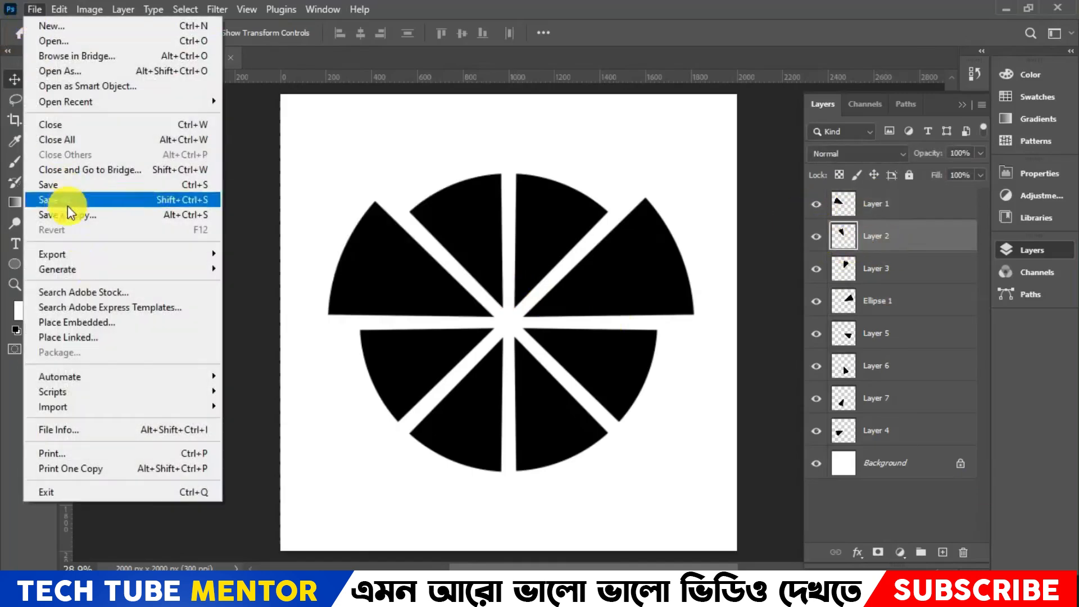
{"action": "left_click", "coordinate": [105, 328]}
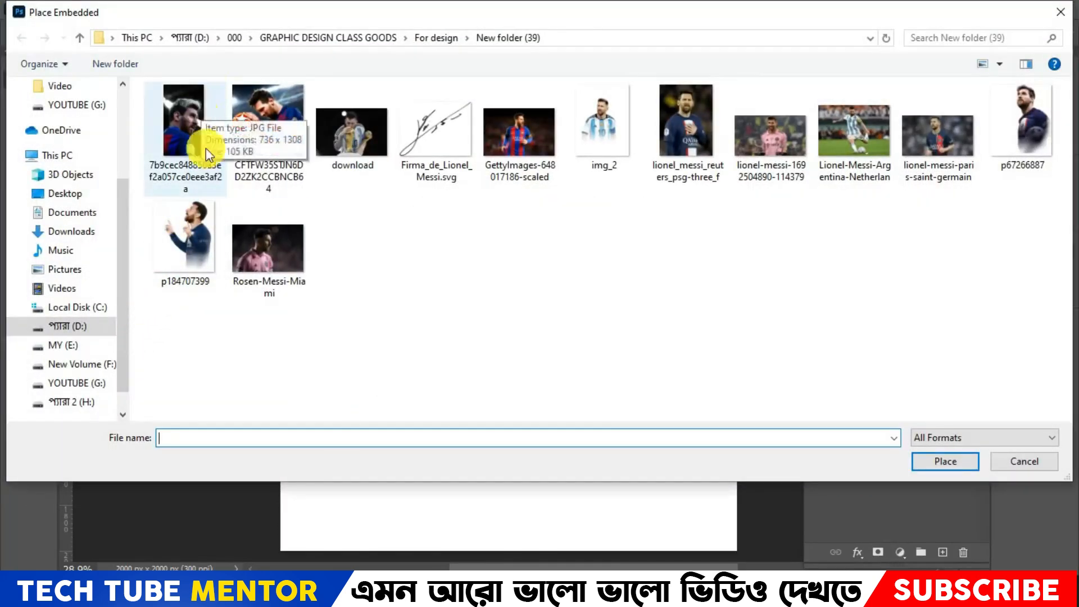
{"action": "double_click", "coordinate": [263, 268]}
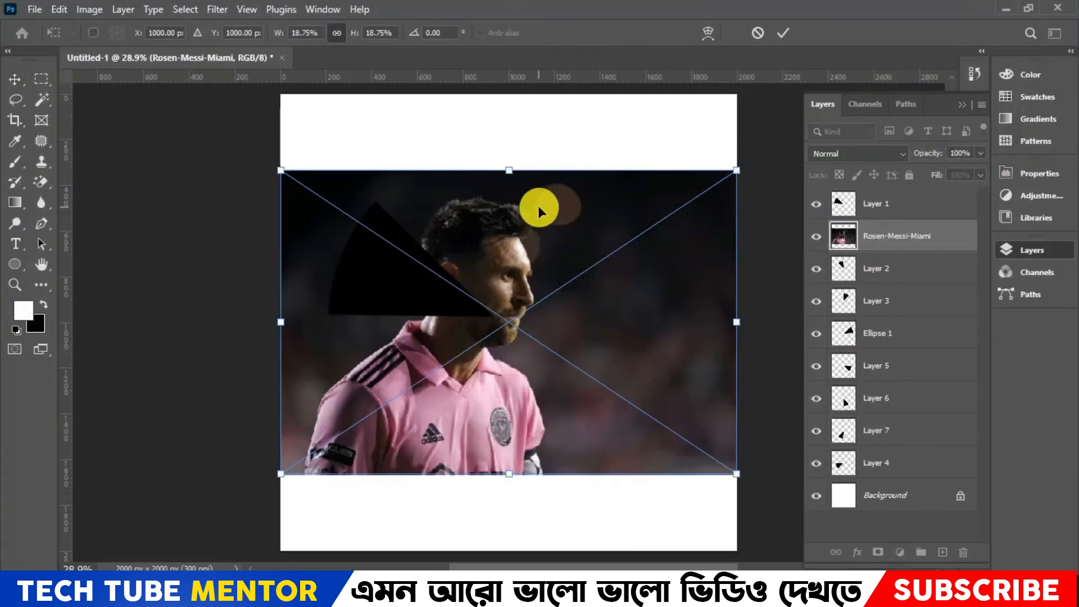
{"action": "left_click_drag", "start_coordinate": [538, 206], "coordinate": [544, 159]}
{"action": "left_click", "coordinate": [784, 33]}
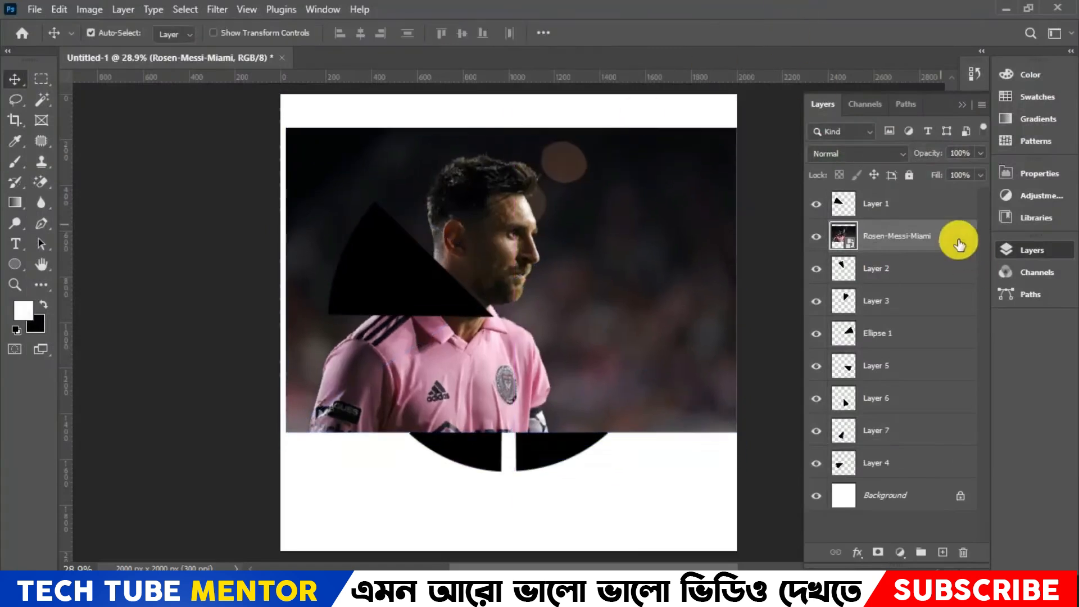
- Clip the Rosen-Messi-Miami image to the Layer 2 segment with a clipping mask
{"action": "right_click", "coordinate": [958, 242]}
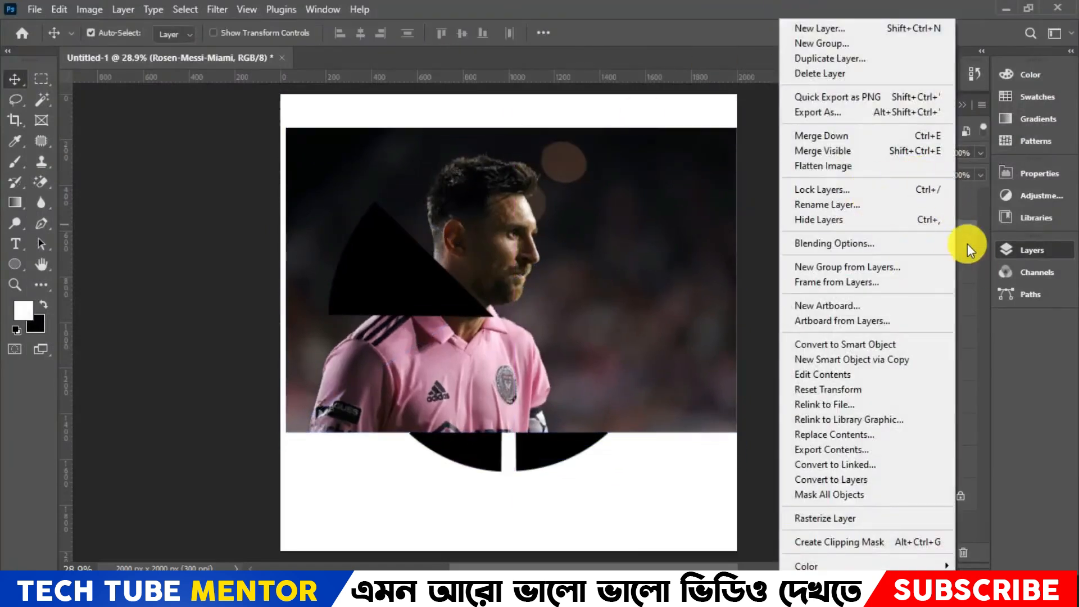
{"action": "left_click", "coordinate": [971, 231]}
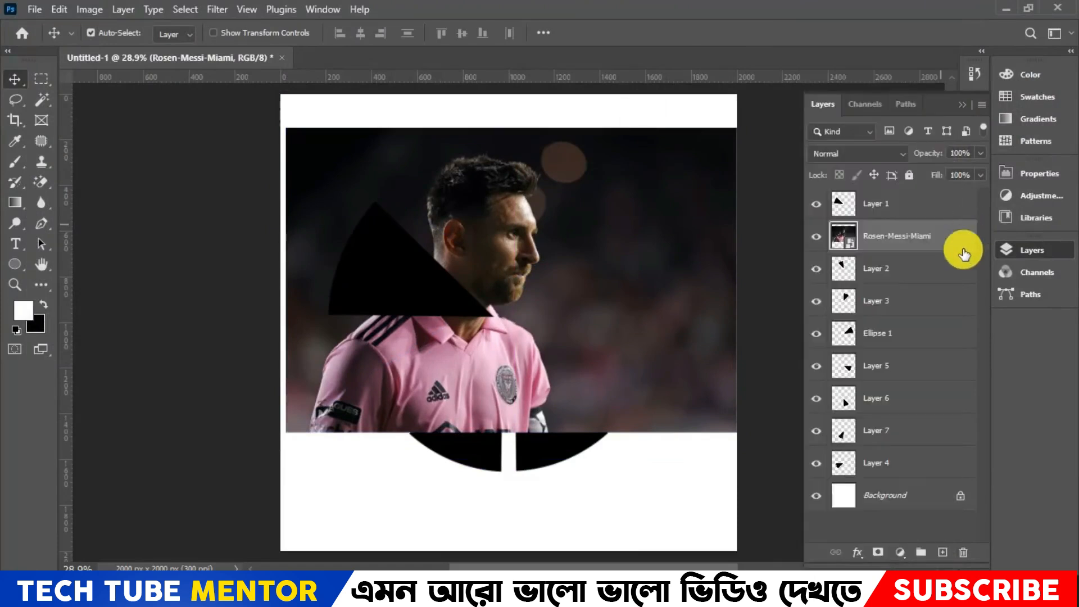
{"action": "key", "text": "alt"}
{"action": "right_click", "coordinate": [951, 245]}
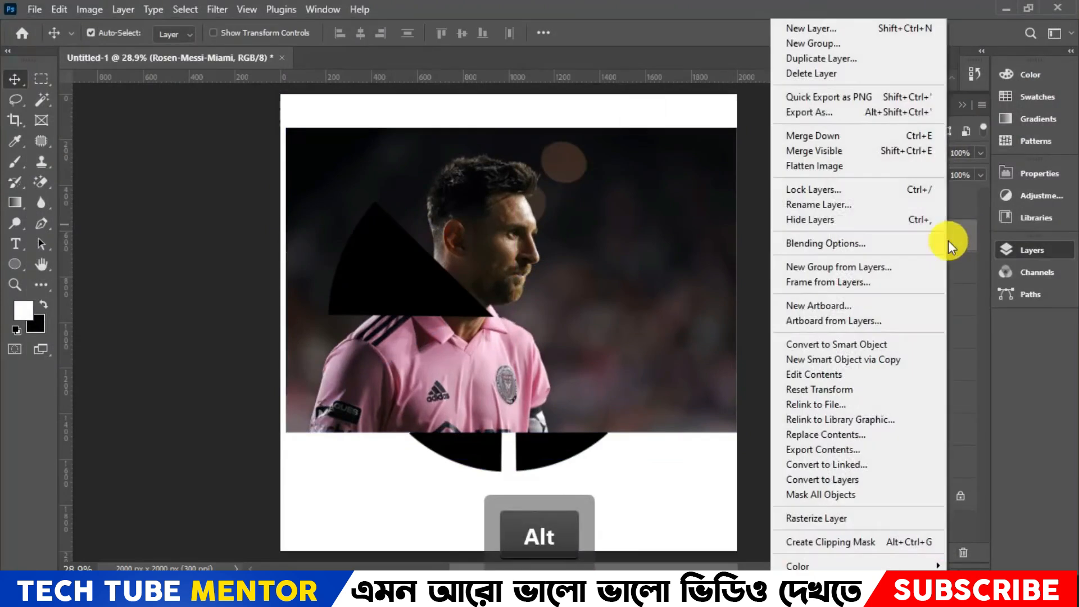
{"action": "left_click", "coordinate": [852, 543]}
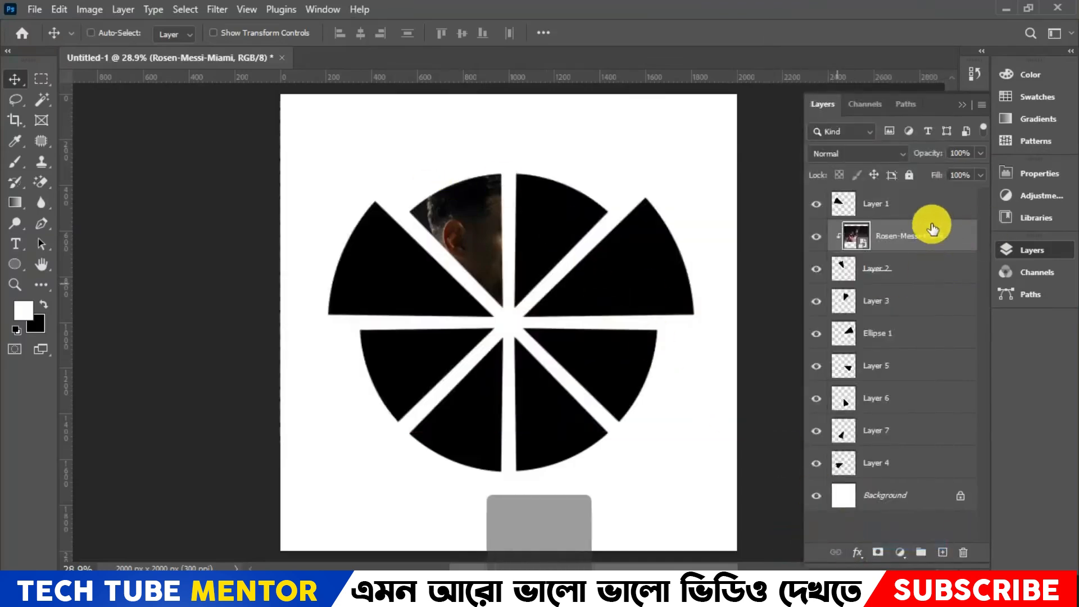
- Scale the clipped Rosen-Messi-Miami image down to about 8.56% and position the player's head and shoulders inside the Layer 2 segment
{"action": "key", "text": "ctrl+t"}
{"action": "left_click_drag", "start_coordinate": [752, 136], "coordinate": [585, 193]}
{"action": "left_click_drag", "start_coordinate": [501, 243], "coordinate": [525, 174]}
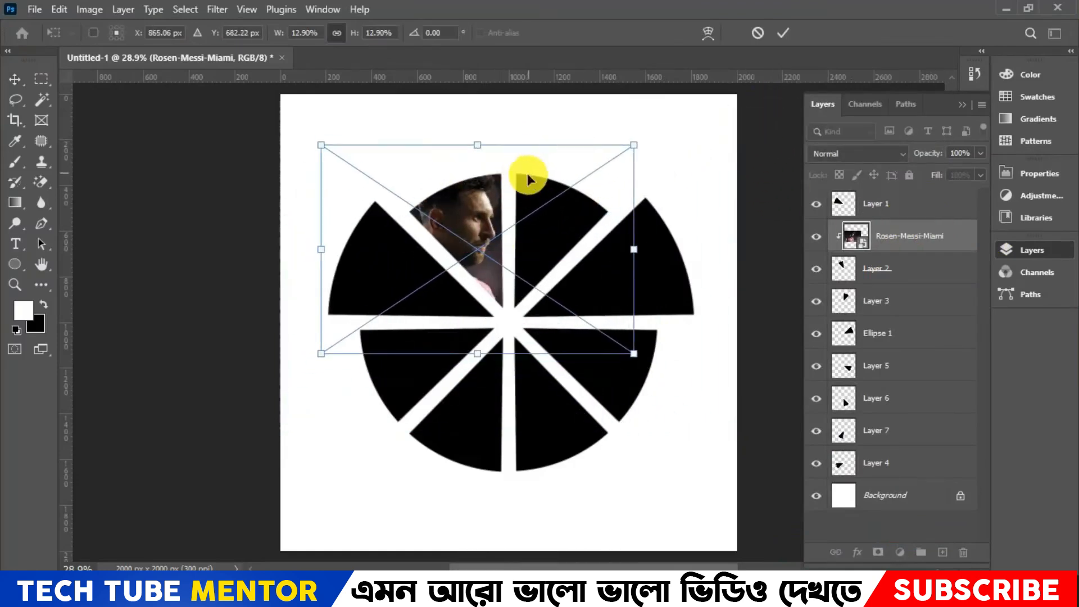
{"action": "left_click_drag", "start_coordinate": [315, 137], "coordinate": [434, 221]}
{"action": "left_click_drag", "start_coordinate": [534, 254], "coordinate": [478, 206]}
{"action": "left_click_drag", "start_coordinate": [582, 304], "coordinate": [589, 310]}
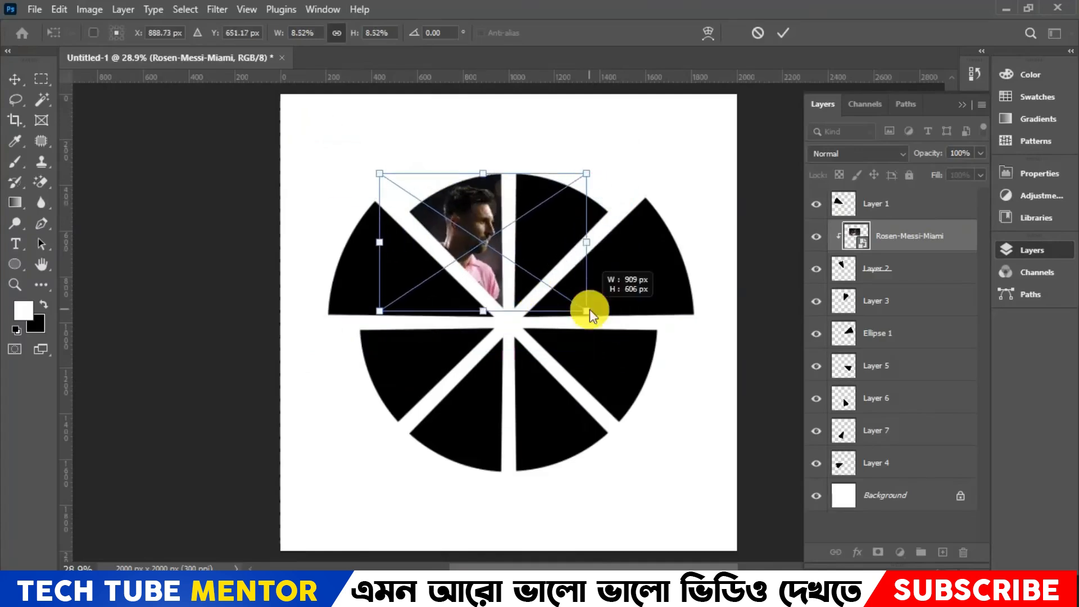
{"action": "left_click_drag", "start_coordinate": [499, 241], "coordinate": [494, 242]}
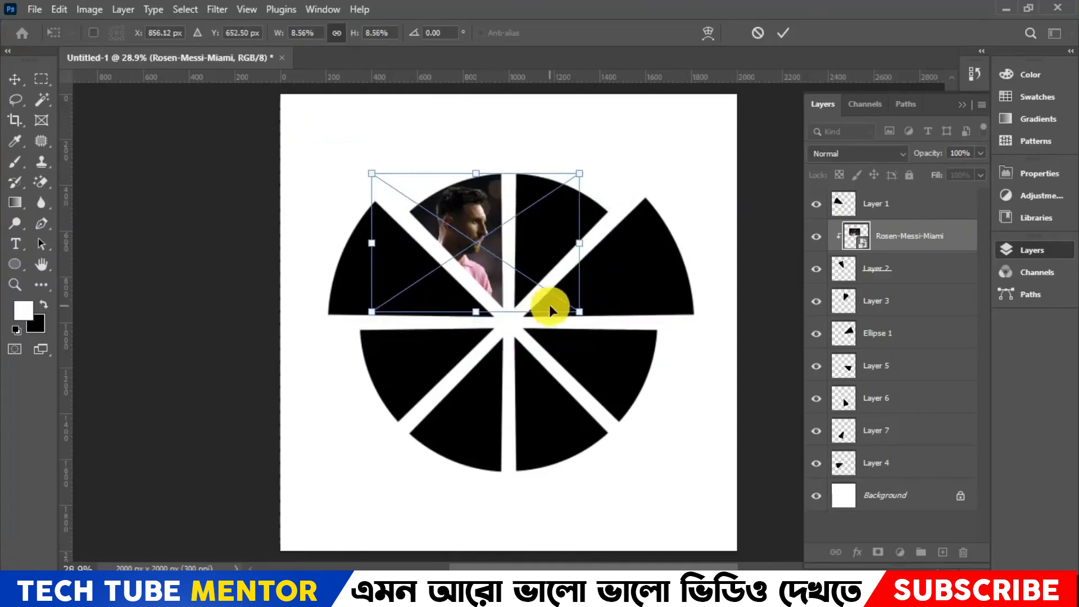
{"action": "key", "text": "Return"}
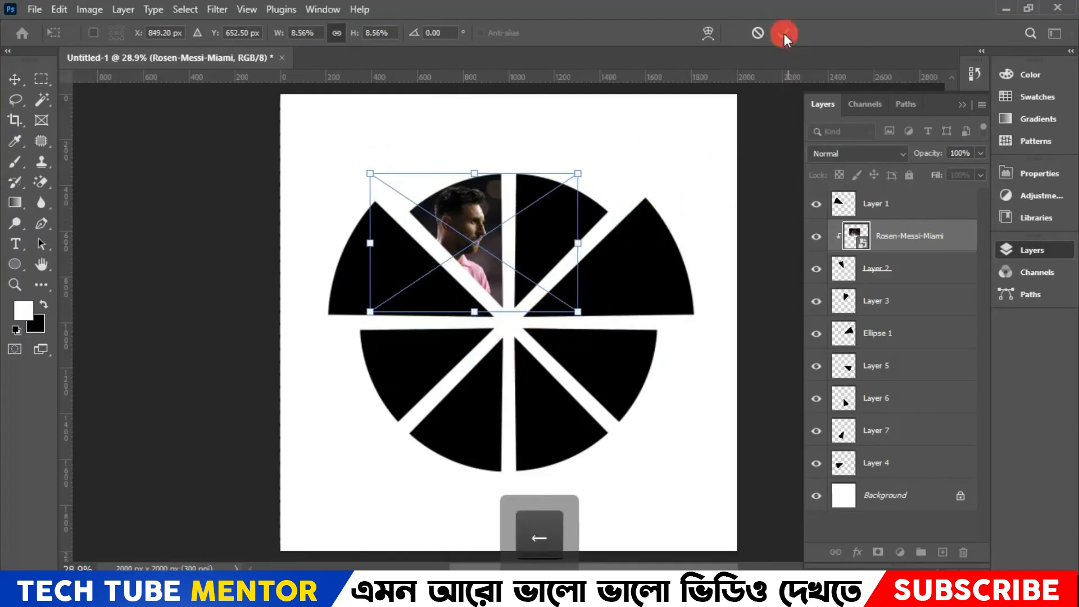
- Place the embedded image 7b9cec848850a3ef2a057ce0eee3af2a above Layer 3 and clip it to that segment
{"action": "left_click", "coordinate": [920, 301]}
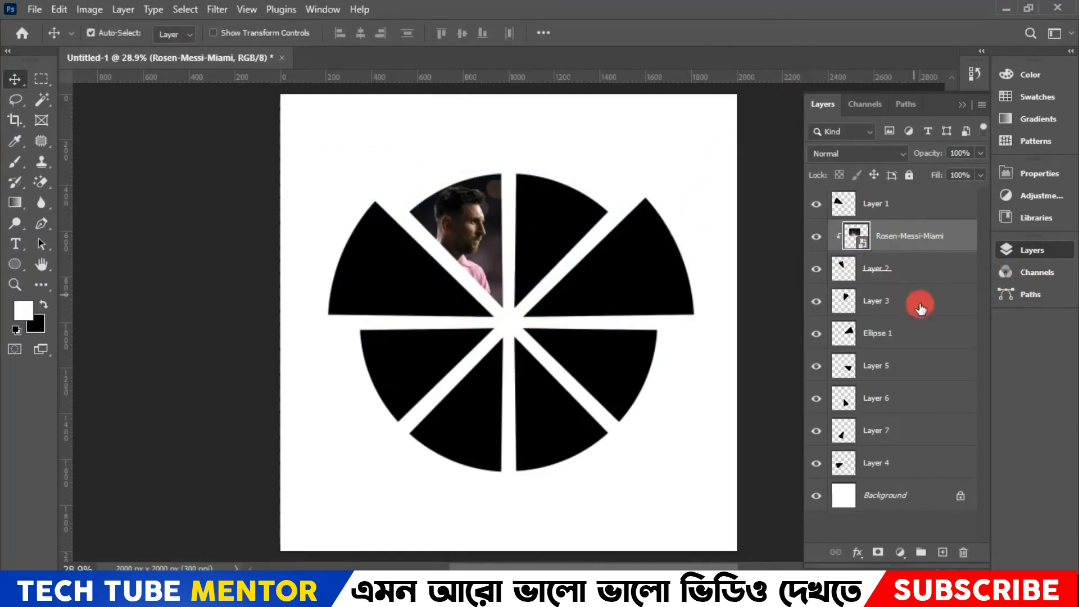
{"action": "left_click", "coordinate": [59, 9]}
{"action": "left_click", "coordinate": [35, 9]}
{"action": "left_click", "coordinate": [116, 323]}
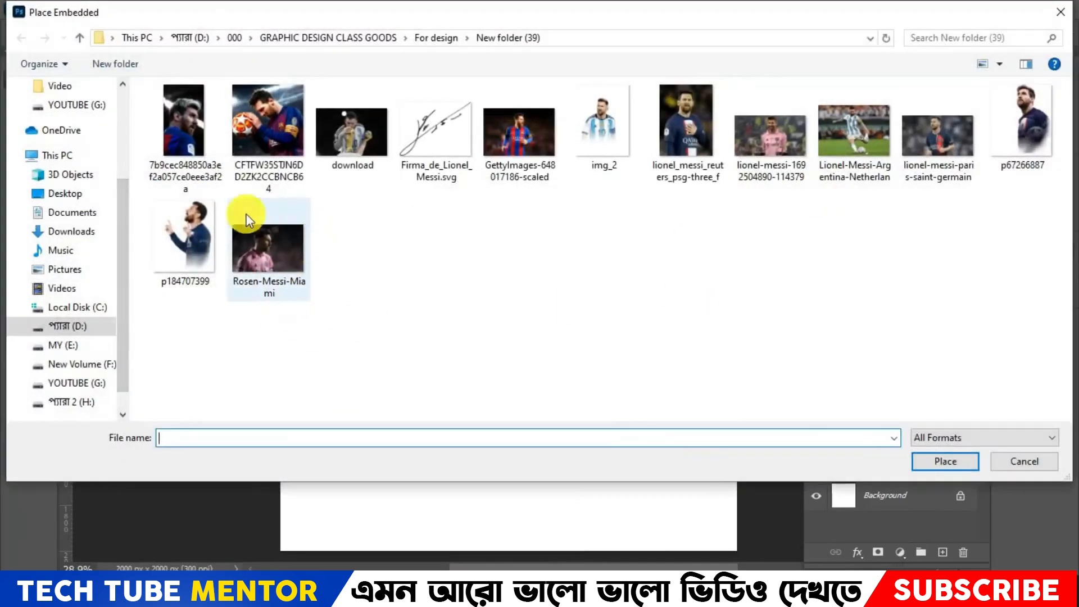
{"action": "double_click", "coordinate": [185, 135]}
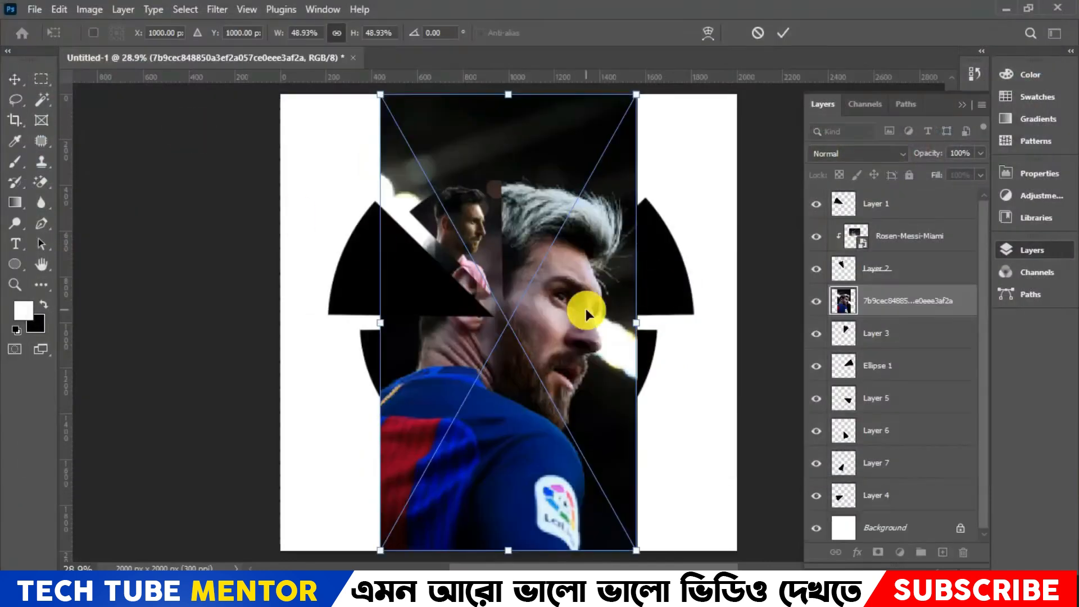
{"action": "left_click", "coordinate": [790, 29]}
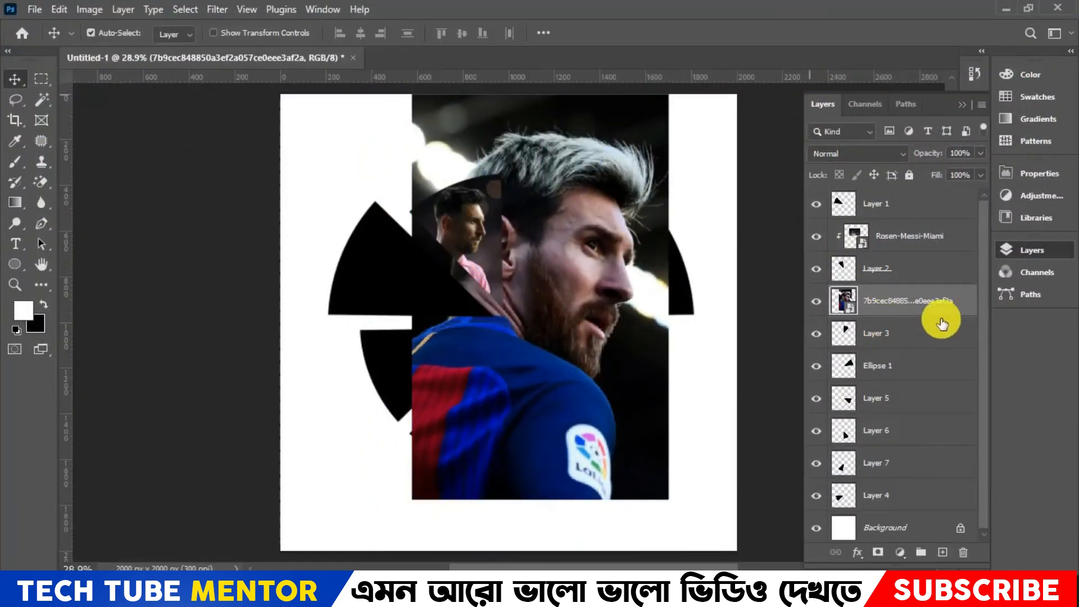
{"action": "right_click", "coordinate": [953, 304]}
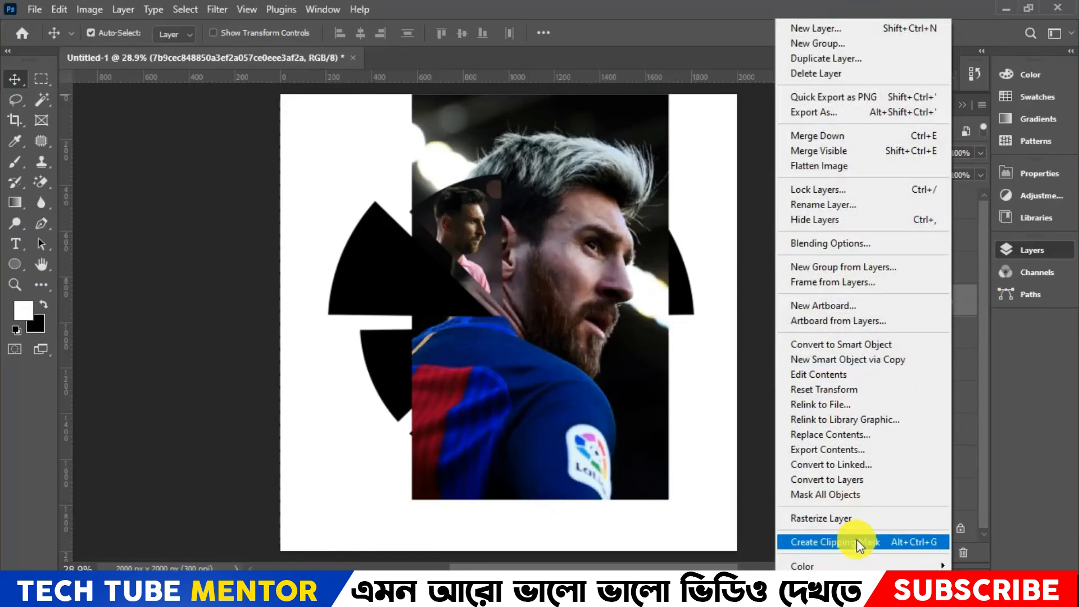
{"action": "left_click", "coordinate": [857, 540]}
- Scale the image clipped to Layer 3 down to about 19.22% and position the player's face inside the segment
{"action": "key", "text": "ctrl+t"}
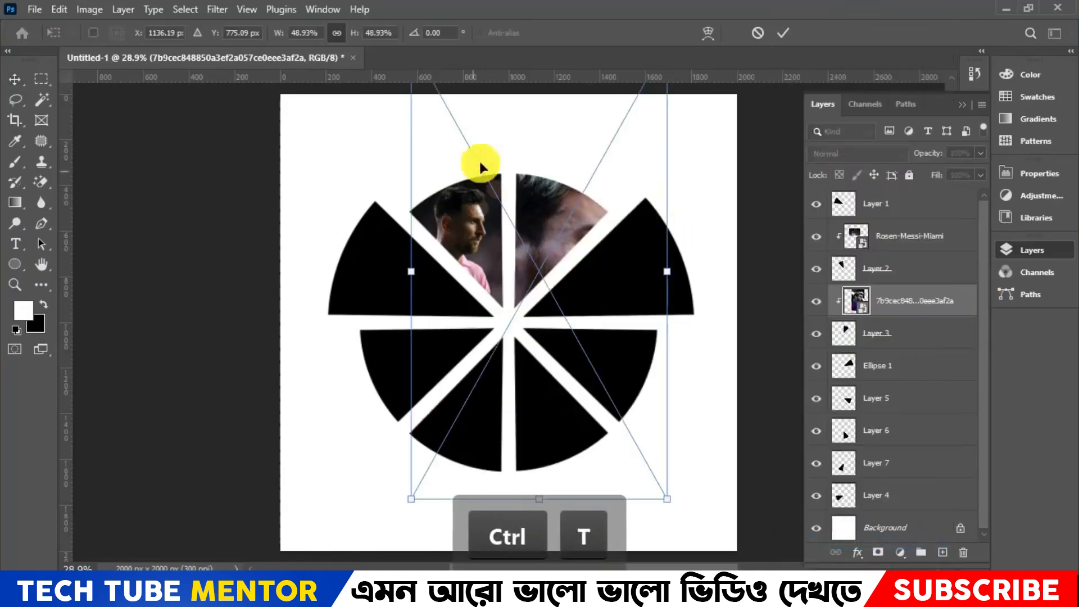
{"action": "left_click_drag", "start_coordinate": [672, 500], "coordinate": [582, 343]}
{"action": "left_click_drag", "start_coordinate": [572, 229], "coordinate": [613, 274]}
{"action": "left_click_drag", "start_coordinate": [624, 390], "coordinate": [568, 290]}
{"action": "left_click_drag", "start_coordinate": [568, 214], "coordinate": [598, 187]}
{"action": "left_click_drag", "start_coordinate": [551, 117], "coordinate": [554, 143]}
{"action": "mouse_move", "coordinate": [572, 202]}
{"action": "left_mouse_down"}
{"action": "mouse_move", "coordinate": [585, 216]}
{"action": "mouse_move", "coordinate": [577, 197]}
{"action": "mouse_move", "coordinate": [564, 206]}
{"action": "left_mouse_up"}
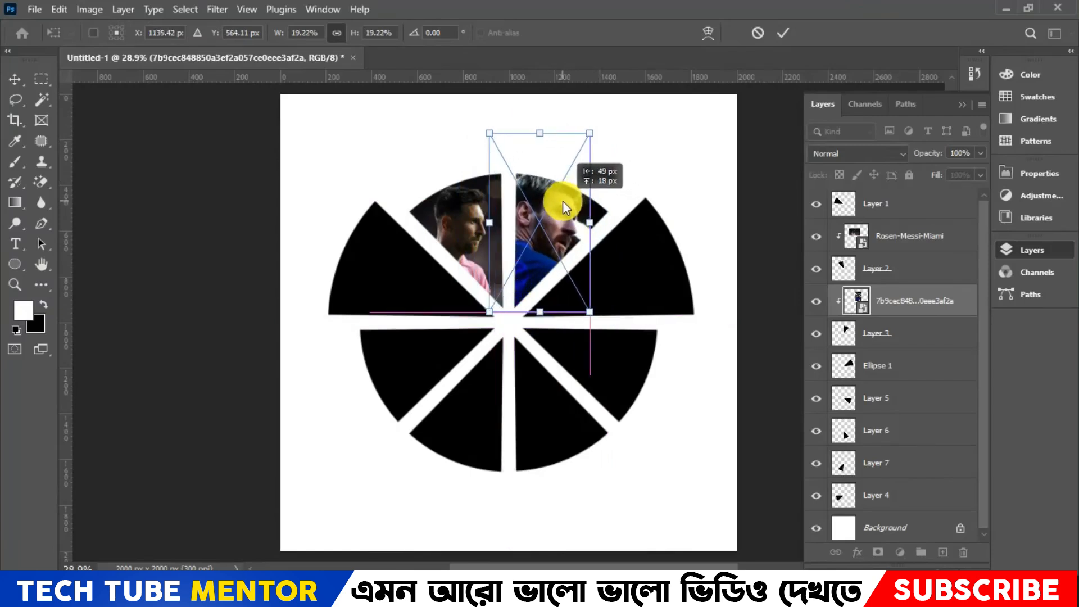
{"action": "left_click", "coordinate": [780, 35]}
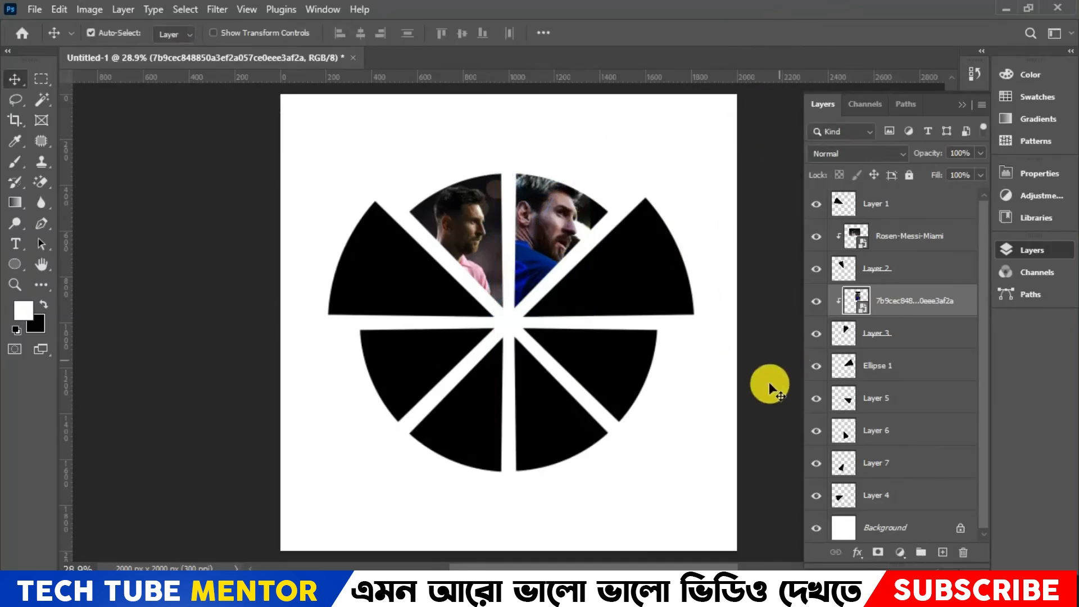
- Place the embedded image CFTFW35STJN6DD2ZK2CCBNCB64 above Ellipse 1, scaled down to cover the enlarged upper-right segment
{"action": "left_click", "coordinate": [913, 366]}
{"action": "left_click", "coordinate": [36, 8]}
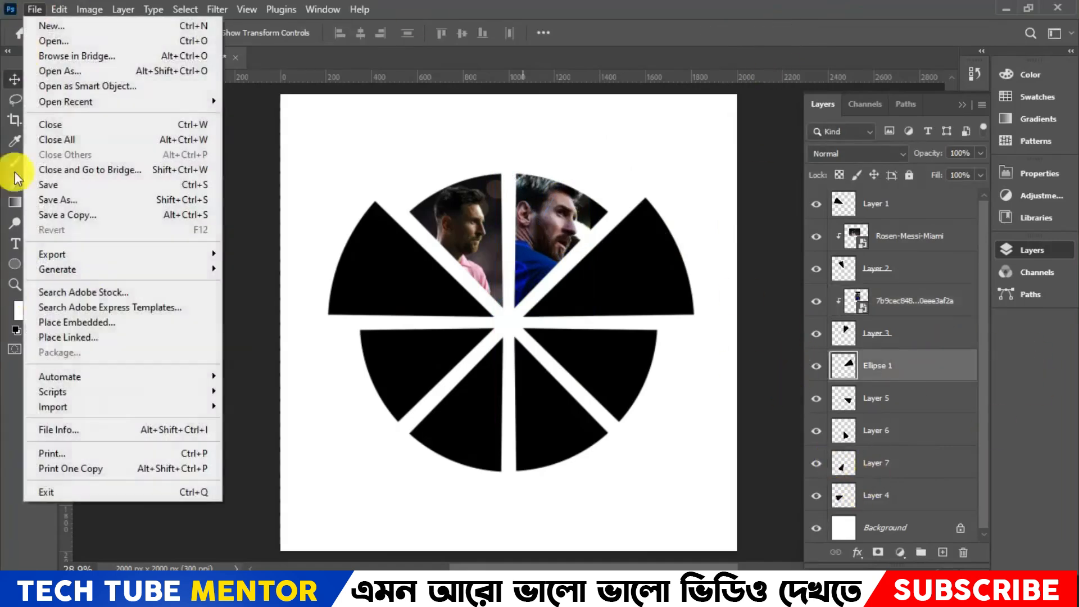
{"action": "left_click", "coordinate": [84, 317]}
{"action": "double_click", "coordinate": [285, 131]}
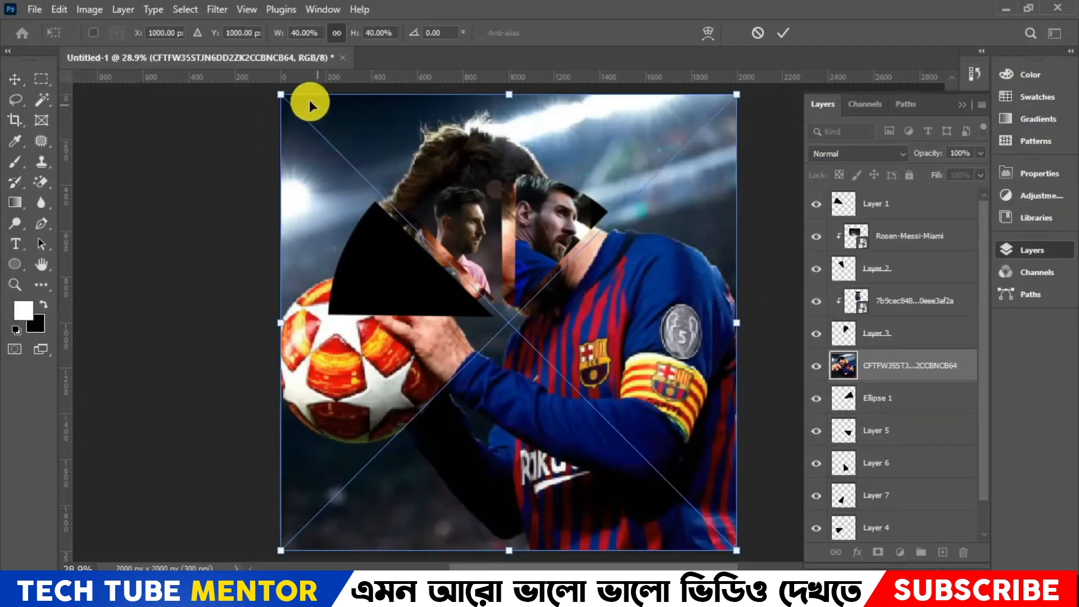
{"action": "left_click_drag", "start_coordinate": [284, 94], "coordinate": [588, 395]}
{"action": "left_click_drag", "start_coordinate": [720, 499], "coordinate": [653, 271]}
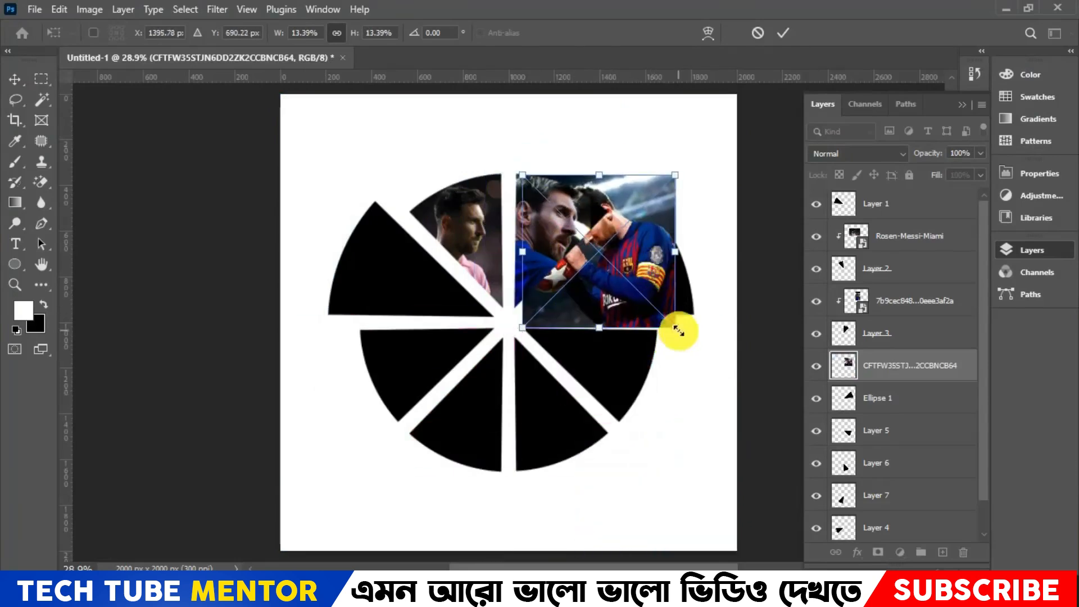
{"action": "left_click_drag", "start_coordinate": [679, 331], "coordinate": [714, 350]}
{"action": "left_click", "coordinate": [782, 32]}
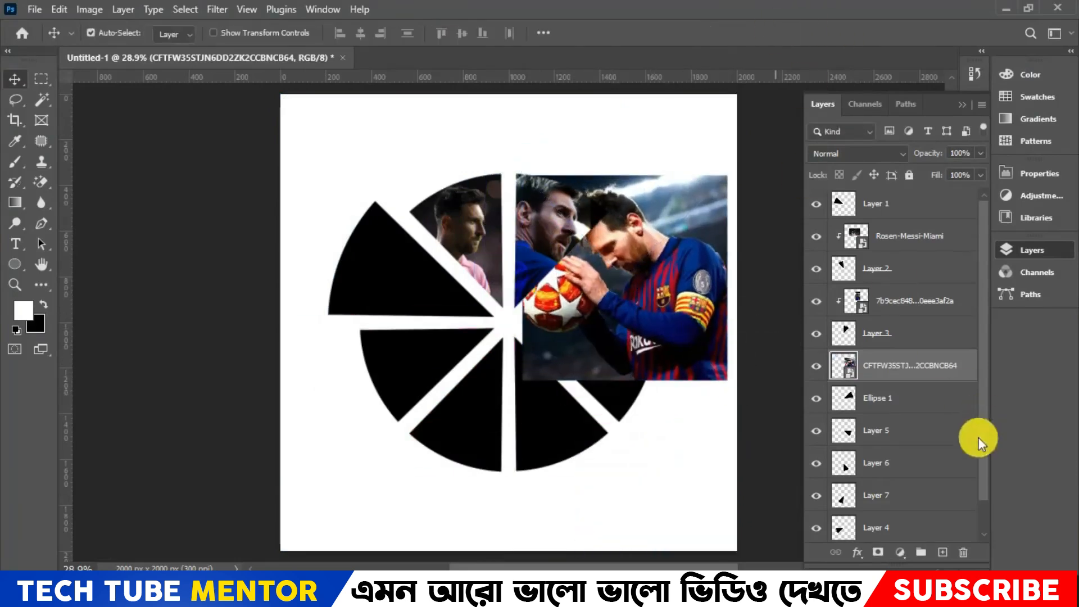
- Clip the CFTFW35STJN6DD2ZK2CCBNCB64 image to the Ellipse 1 segment with a clipping mask
{"action": "right_click", "coordinate": [940, 372]}
{"action": "left_click", "coordinate": [968, 372]}
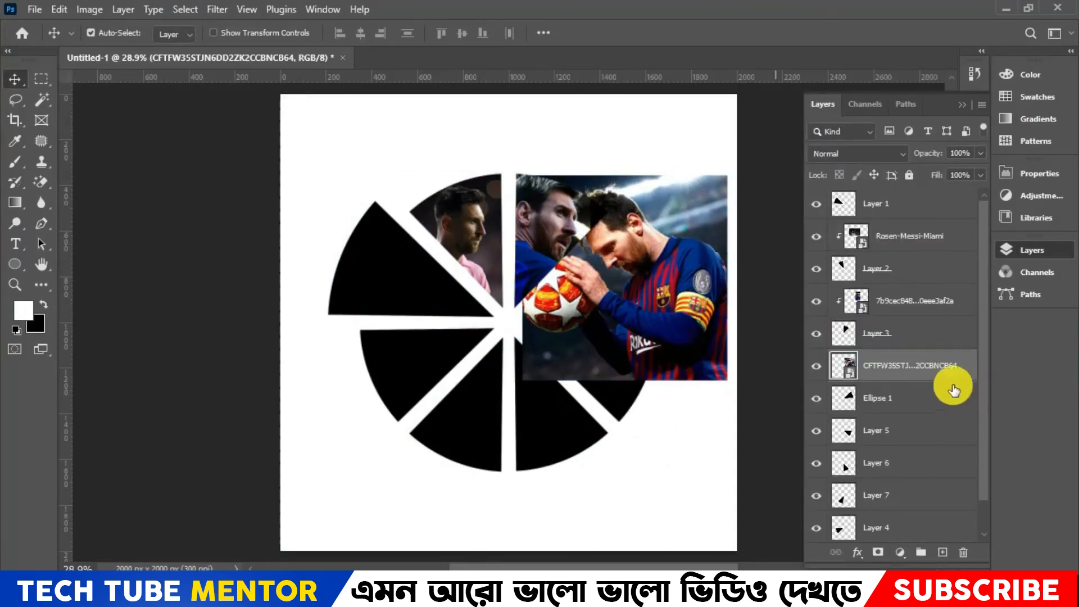
{"action": "key", "text": "alt"}
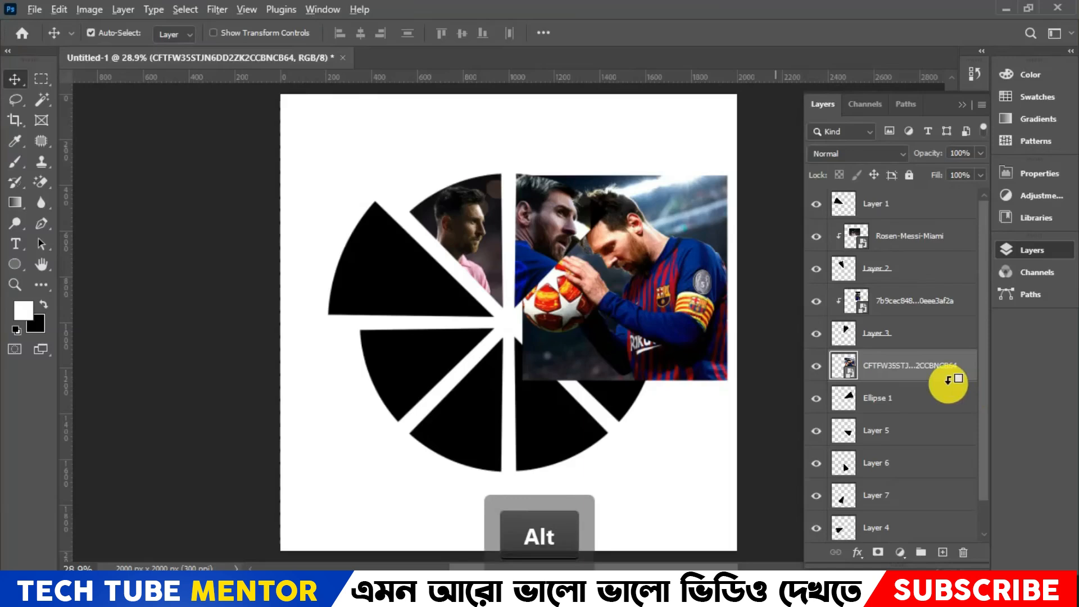
{"action": "left_click", "coordinate": [938, 381], "text": "alt"}
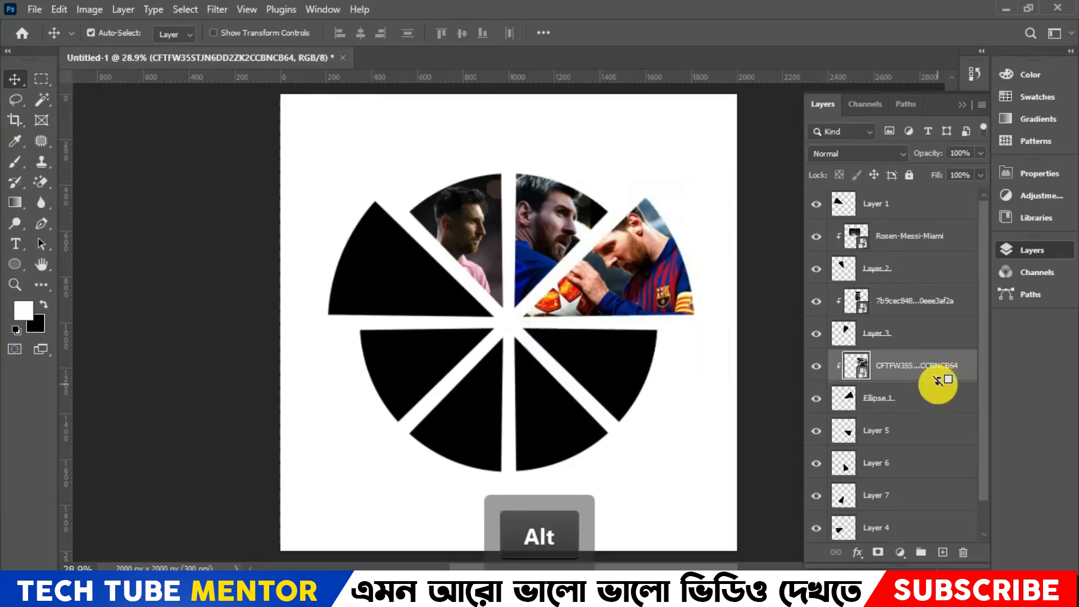
- Scale the image clipped to Ellipse 1 to about 16.07% and position the player's head and shoulders inside the segment
{"action": "key", "text": "ctrl+t"}
{"action": "left_click_drag", "start_coordinate": [626, 172], "coordinate": [638, 194]}
{"action": "left_click_drag", "start_coordinate": [622, 237], "coordinate": [613, 242]}
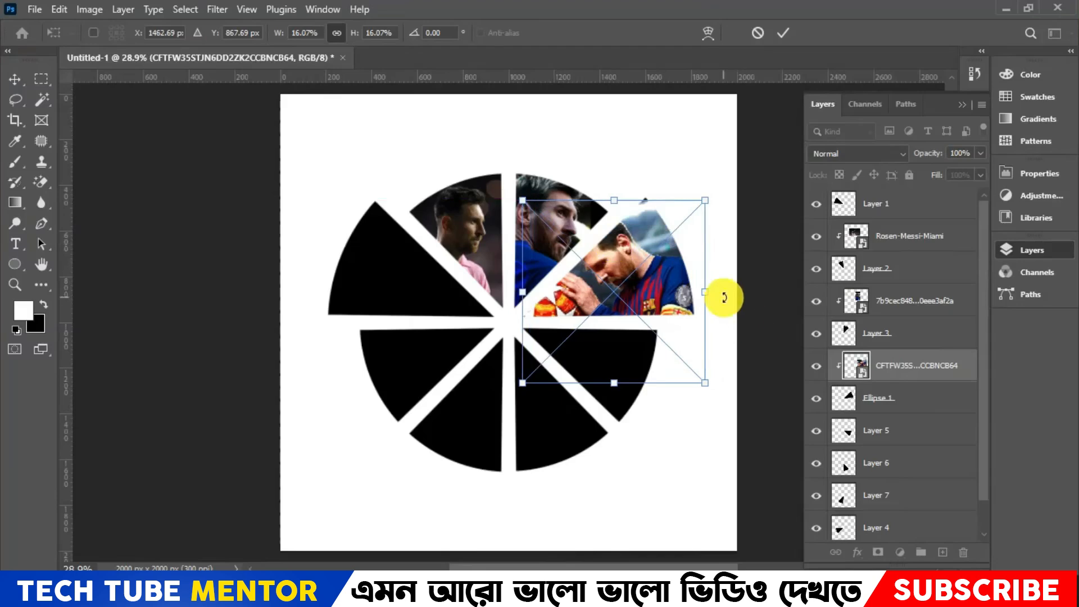
{"action": "key", "text": "Up"}
{"action": "key", "text": "Up"}
{"action": "key", "text": "Down"}
{"action": "key", "text": "Up"}
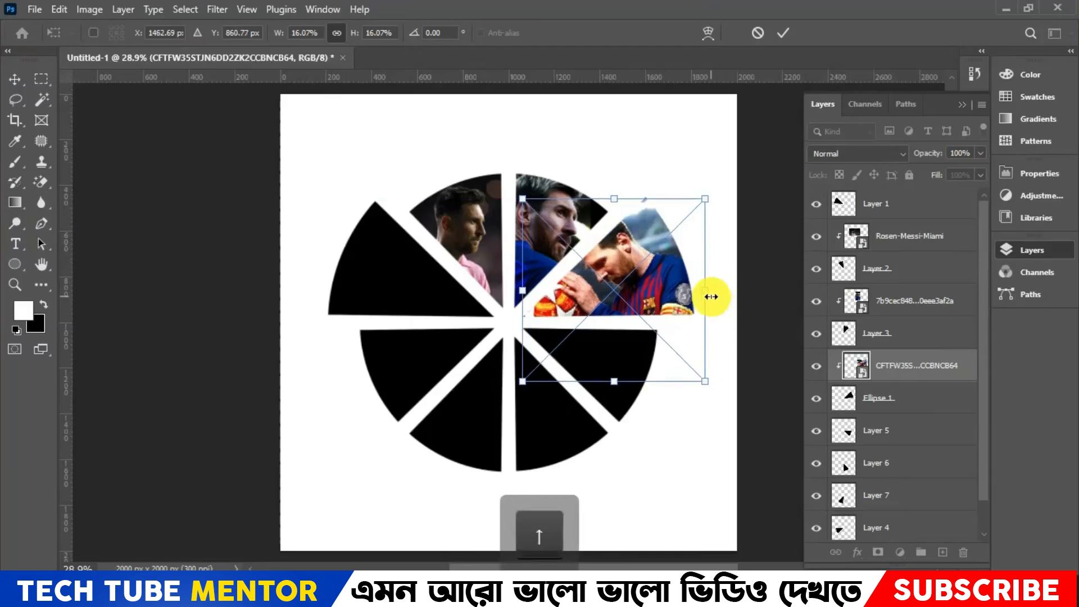
{"action": "key", "text": "Up"}
{"action": "key", "text": "Up"}
{"action": "key", "text": "Down"}
{"action": "key", "text": "Down"}
{"action": "key", "text": "Left"}
{"action": "key", "text": "Left"}
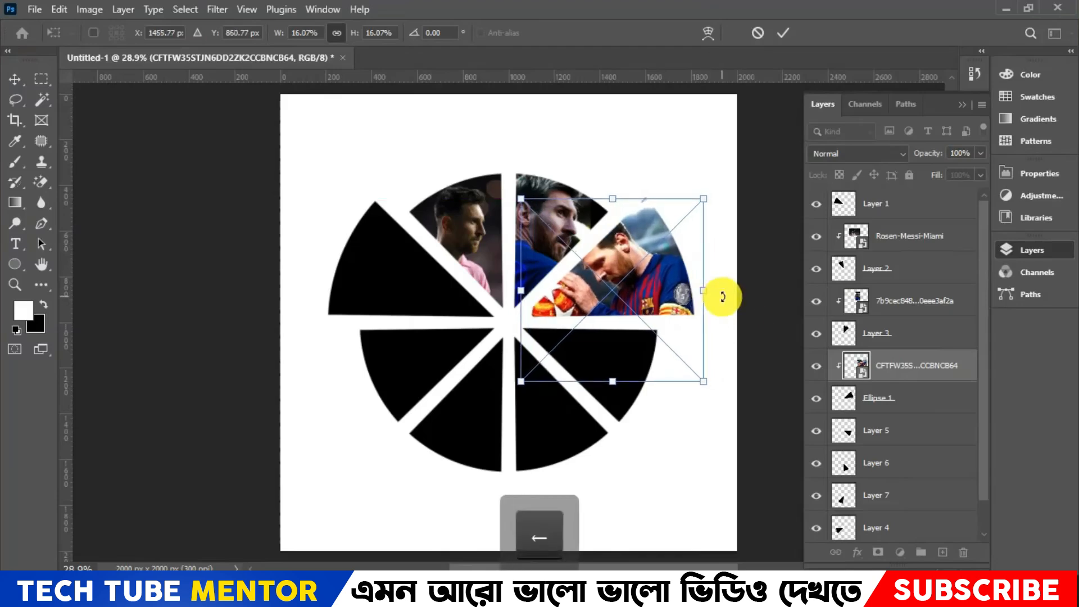
{"action": "left_click", "coordinate": [788, 36]}
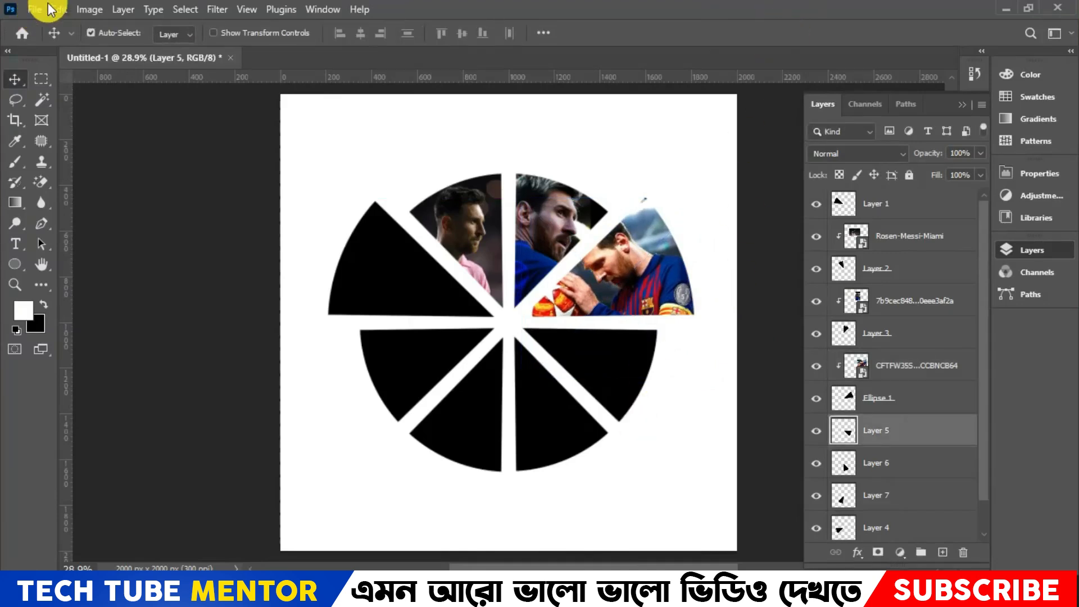
- Place the embedded image download above Layer 5 and clip it to that segment so the player holding the trophy fills it
{"action": "left_click", "coordinate": [47, 10]}
{"action": "left_click", "coordinate": [96, 326]}
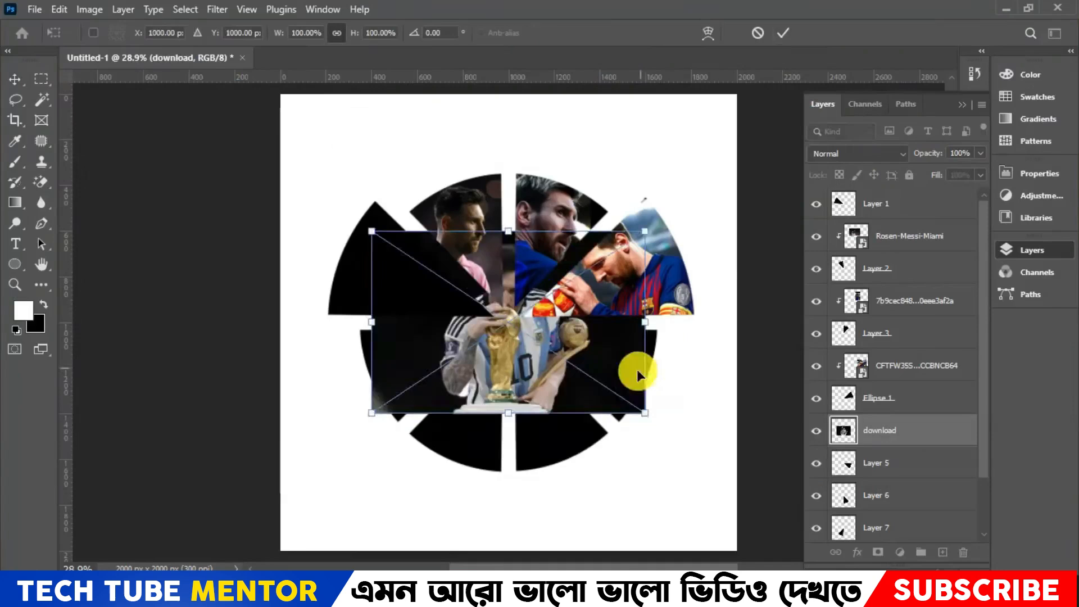
{"action": "key", "text": "Return"}
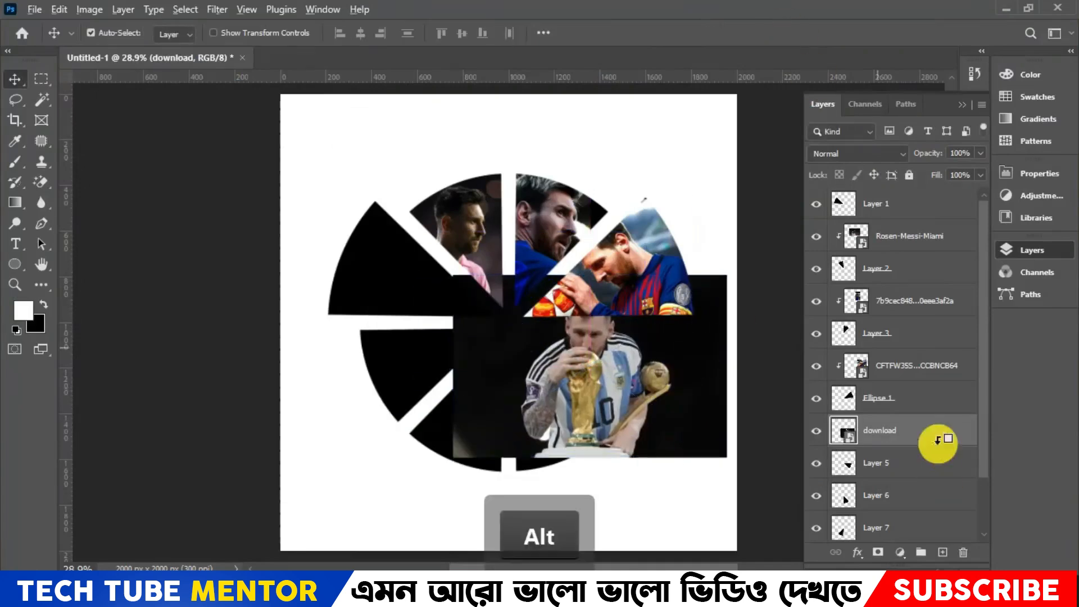
{"action": "left_click", "coordinate": [935, 445], "text": "alt"}
{"action": "key", "text": "ctrl+t"}
{"action": "left_click", "coordinate": [899, 463]}
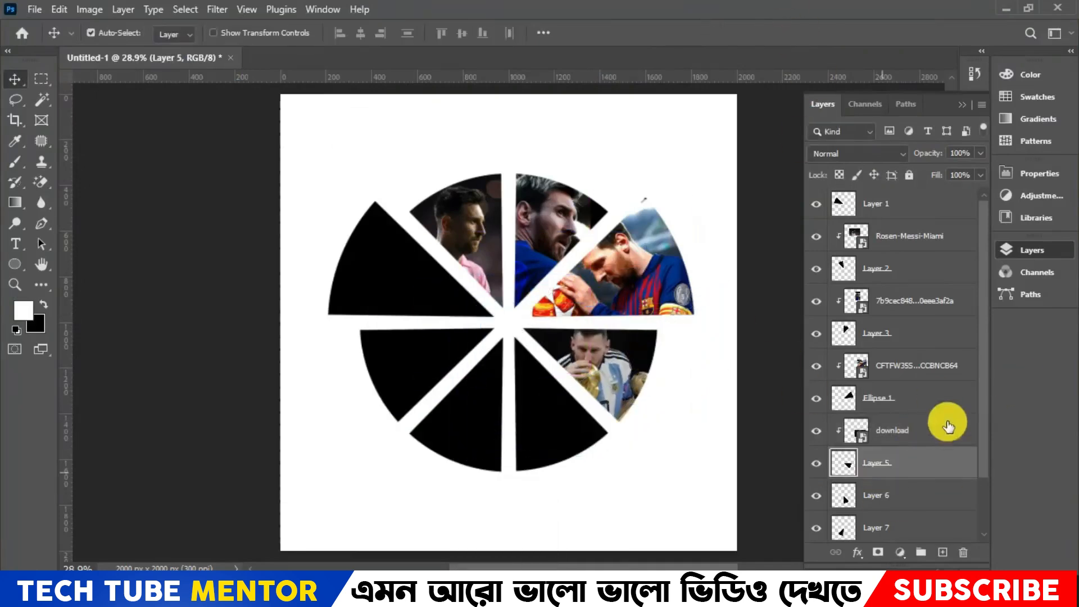
- Place the embedded image GettyImages-648017186-scaled above Layer 6, scaled to about 11.02% over the segment
{"action": "left_click", "coordinate": [877, 495]}
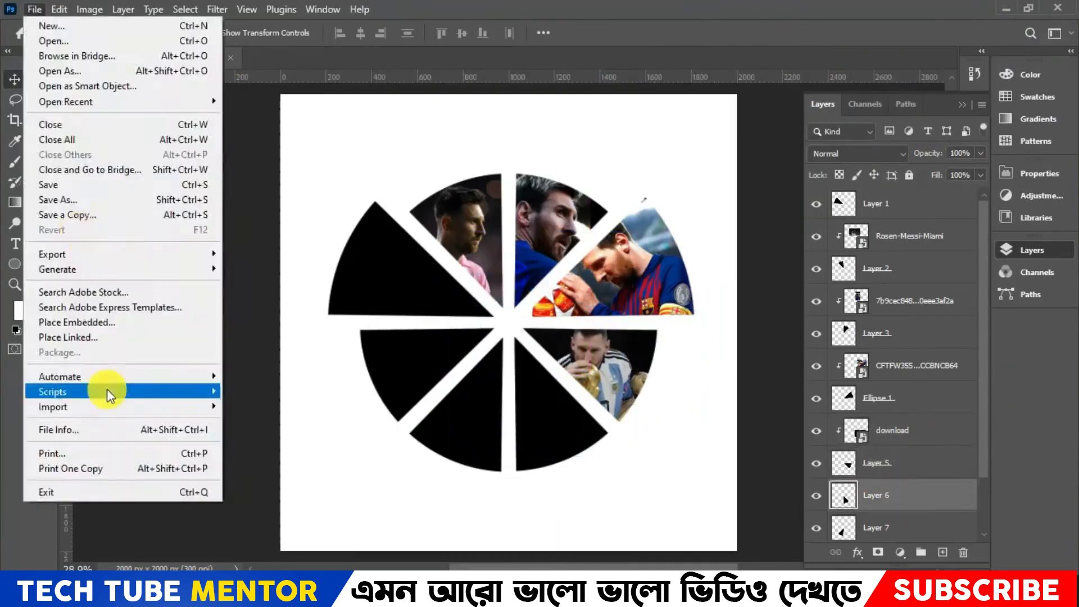
{"action": "left_click", "coordinate": [77, 322]}
{"action": "double_click", "coordinate": [521, 127]}
{"action": "left_click_drag", "start_coordinate": [614, 367], "coordinate": [635, 441]}
{"action": "left_click_drag", "start_coordinate": [301, 246], "coordinate": [564, 419]}
{"action": "left_click_drag", "start_coordinate": [686, 492], "coordinate": [562, 412]}
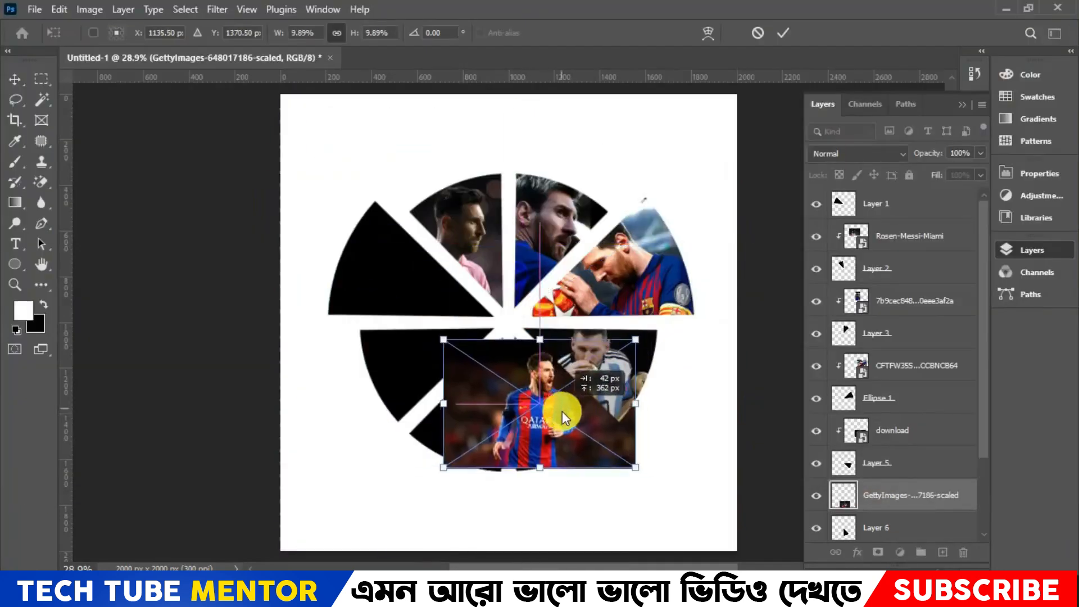
{"action": "left_click_drag", "start_coordinate": [635, 340], "coordinate": [647, 328]}
{"action": "key", "text": "Return"}
- Clip the GettyImages-648017186-scaled image to the Layer 6 segment and reposition the player inside it
{"action": "left_click", "coordinate": [909, 511], "text": "alt"}
{"action": "key", "text": "ctrl+t"}
{"action": "key", "text": "Left"}
{"action": "key", "text": "Left"}
{"action": "key", "text": "Left"}
{"action": "key", "text": "Left"}
{"action": "key", "text": "Left"}
{"action": "key", "text": "Left"}
{"action": "key", "text": "Down"}
{"action": "key", "text": "Down"}
{"action": "key", "text": "Down"}
{"action": "key", "text": "Right"}
{"action": "key", "text": "Right"}
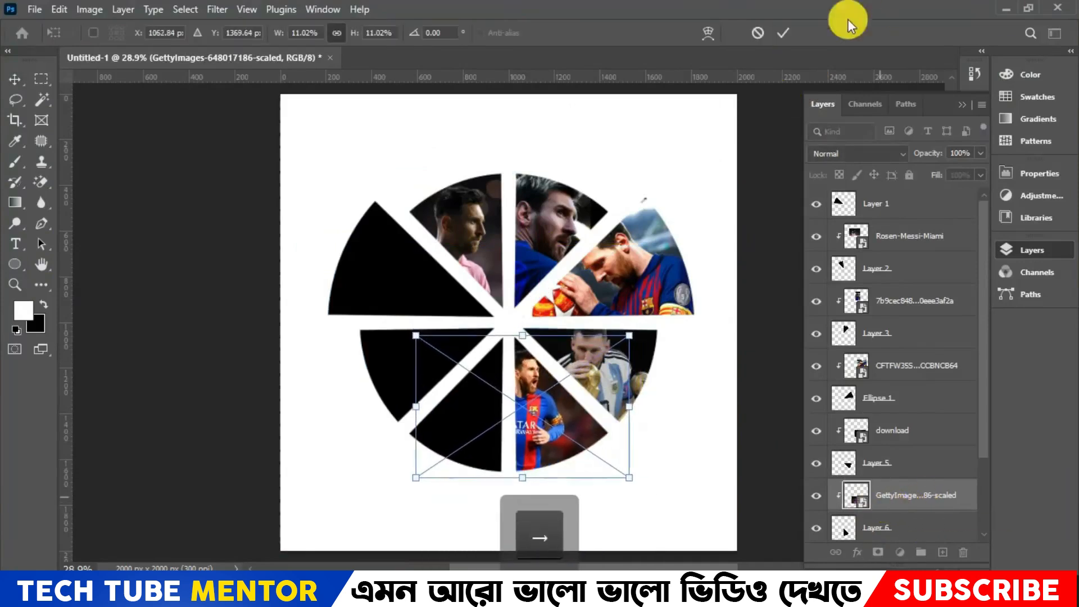
{"action": "left_click", "coordinate": [783, 34]}
- Place the embedded image lionel_messi_reuters_psg-three_f above Layer 7, scaled down over the lower-left segment
{"action": "scroll", "coordinate": [900, 463], "scroll_direction": "down", "scroll_amount": 3}
{"action": "left_click", "coordinate": [899, 463]}
{"action": "left_click", "coordinate": [34, 10]}
{"action": "left_click", "coordinate": [77, 323]}
{"action": "double_click", "coordinate": [689, 127]}
{"action": "left_click_drag", "start_coordinate": [597, 204], "coordinate": [622, 319]}
{"action": "left_click_drag", "start_coordinate": [534, 210], "coordinate": [534, 453]}
{"action": "left_click_drag", "start_coordinate": [539, 501], "coordinate": [474, 416]}
{"action": "left_click", "coordinate": [782, 33]}
- Clip the lionel_messi_reuters_psg-three_f image to the Layer 7 segment and fit the player inside it
{"action": "left_click", "coordinate": [929, 479], "text": "alt"}
{"action": "key", "text": "ctrl+t"}
{"action": "left_click", "coordinate": [783, 34]}
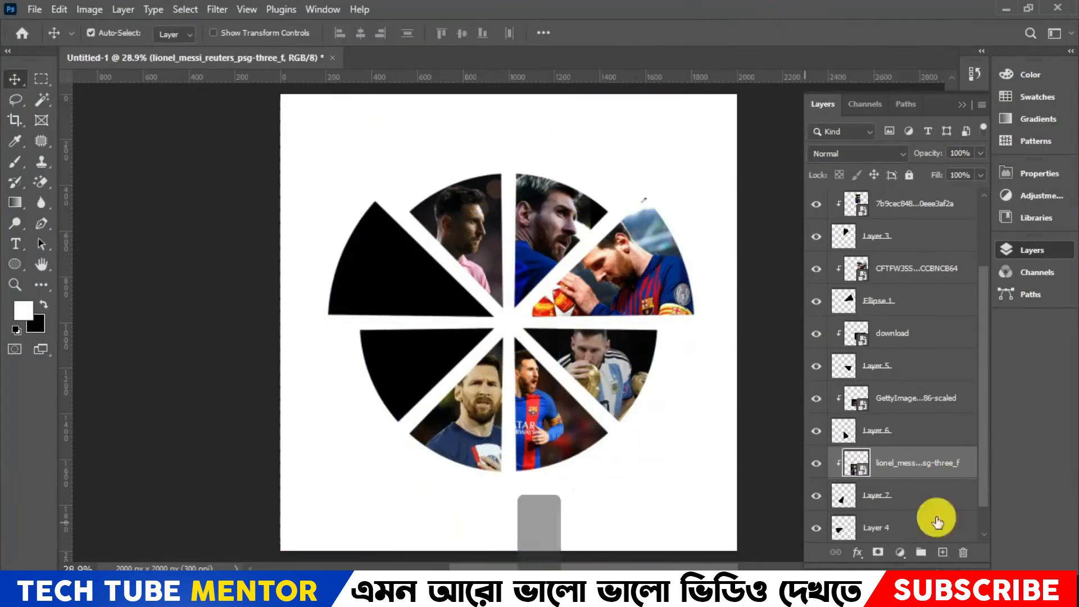
{"action": "scroll", "coordinate": [933, 505], "scroll_direction": "down", "scroll_amount": 1}
{"action": "left_click", "coordinate": [930, 499]}
{"action": "left_click", "coordinate": [34, 10]}
{"action": "left_click", "coordinate": [95, 323]}
{"action": "double_click", "coordinate": [773, 148]}
{"action": "left_click_drag", "start_coordinate": [516, 211], "coordinate": [465, 273]}
{"action": "left_click_drag", "start_coordinate": [685, 255], "coordinate": [425, 401]}
{"action": "left_click_drag", "start_coordinate": [341, 463], "coordinate": [441, 378]}
{"action": "left_click", "coordinate": [783, 33]}
{"action": "left_click", "coordinate": [914, 511], "text": "alt"}
{"action": "key", "text": "ctrl+t"}
{"action": "key", "text": "Down"}
{"action": "key", "text": "Left"}
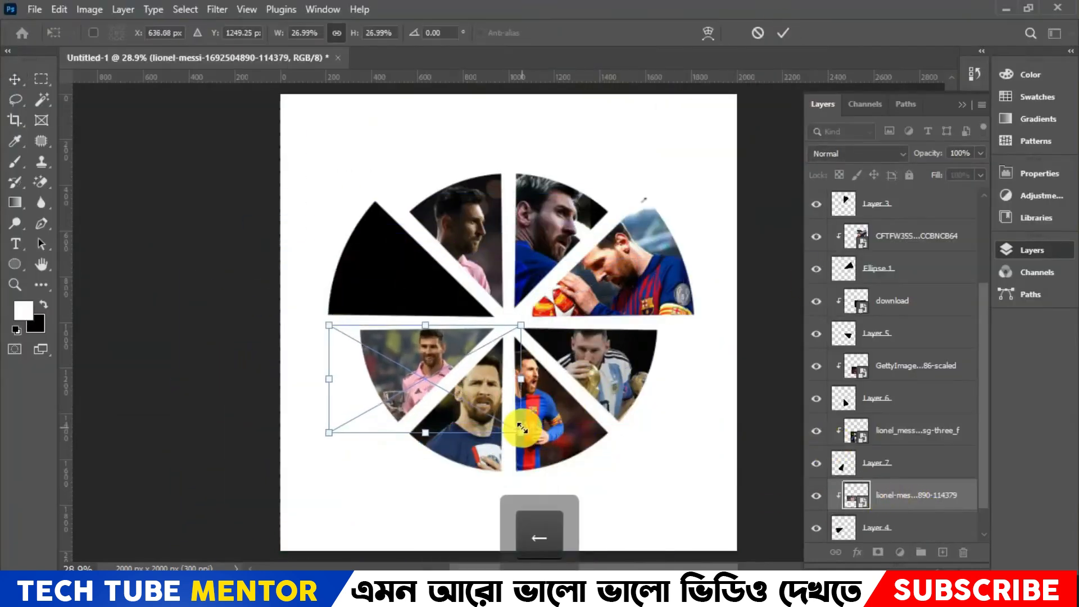
{"action": "key", "text": "Down"}
{"action": "left_click", "coordinate": [783, 33]}
- Place the embedded image Lionel-Messi-Argentina-Netherlan above Layer 1, moved over the enlarged upper-left segment
{"action": "left_click", "coordinate": [925, 205]}
{"action": "left_click", "coordinate": [34, 10]}
{"action": "left_click", "coordinate": [94, 323]}
{"action": "double_click", "coordinate": [855, 121]}
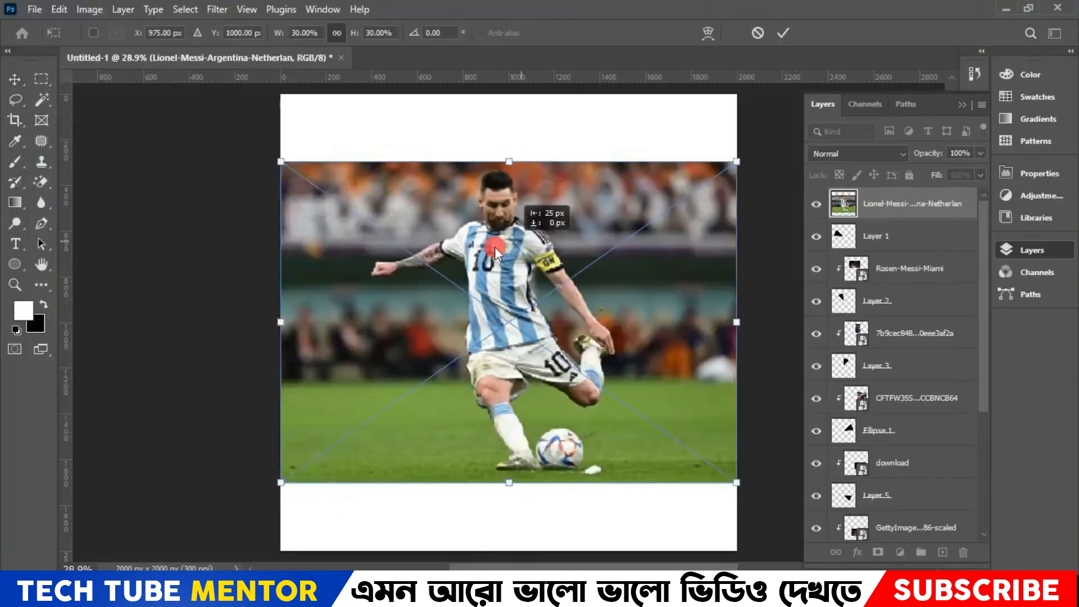
{"action": "left_click_drag", "start_coordinate": [498, 247], "coordinate": [372, 274]}
{"action": "left_click", "coordinate": [783, 33]}
- Clip the Lionel-Messi-Argentina-Netherlan image to Layer 1, scale it to about 22.45% and position the player inside the segment
{"action": "left_click", "coordinate": [933, 220], "text": "alt"}
{"action": "key", "text": "ctrl+t"}
{"action": "left_click_drag", "start_coordinate": [155, 177], "coordinate": [270, 258]}
{"action": "left_click_drag", "start_coordinate": [460, 300], "coordinate": [410, 242]}
{"action": "key", "text": "Down"}
{"action": "key", "text": "Left"}
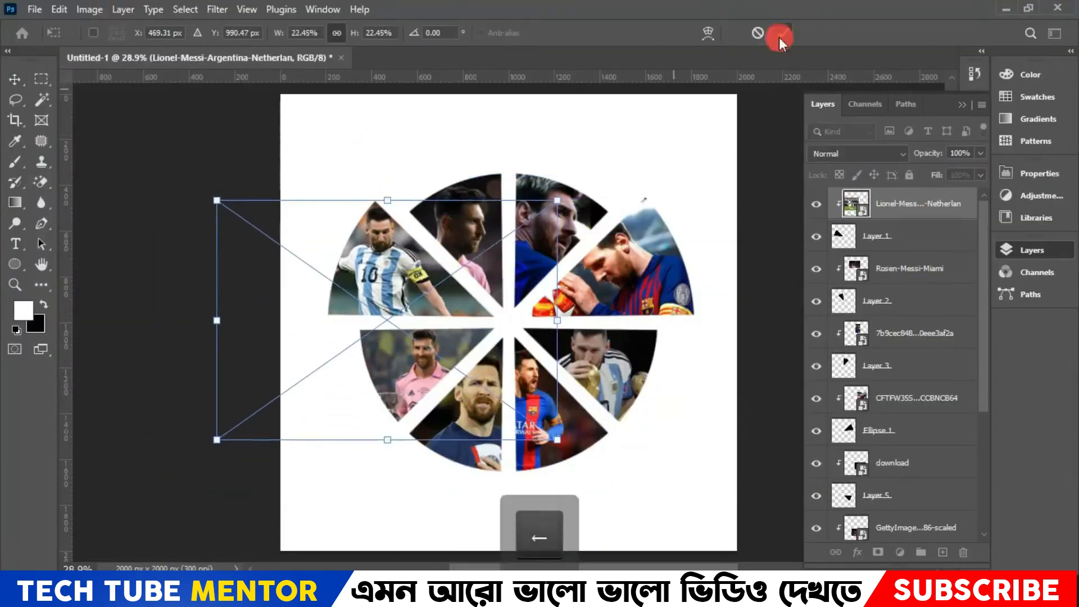
{"action": "left_click", "coordinate": [781, 35]}
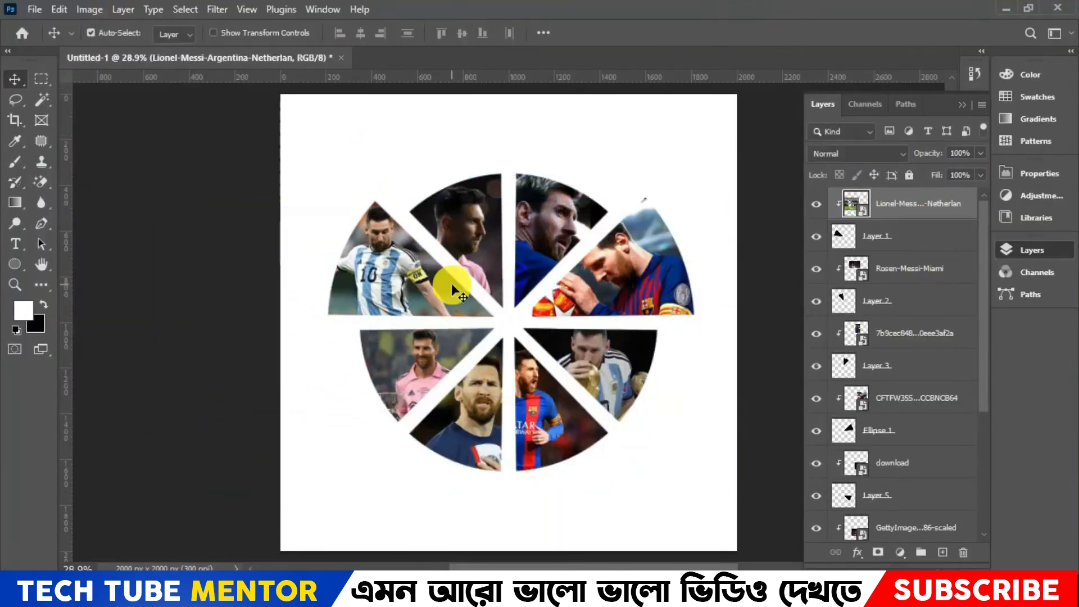
- Add an empty layer above the Lionel-Messi-Argentina-Netherlan image and clip it to the Layer 1 segment
{"action": "mouse_move", "coordinate": [423, 280]}
{"action": "left_mouse_down"}
{"action": "mouse_move", "coordinate": [439, 289]}
{"action": "mouse_move", "coordinate": [423, 261]}
{"action": "left_mouse_up"}
{"action": "left_click", "coordinate": [940, 553]}
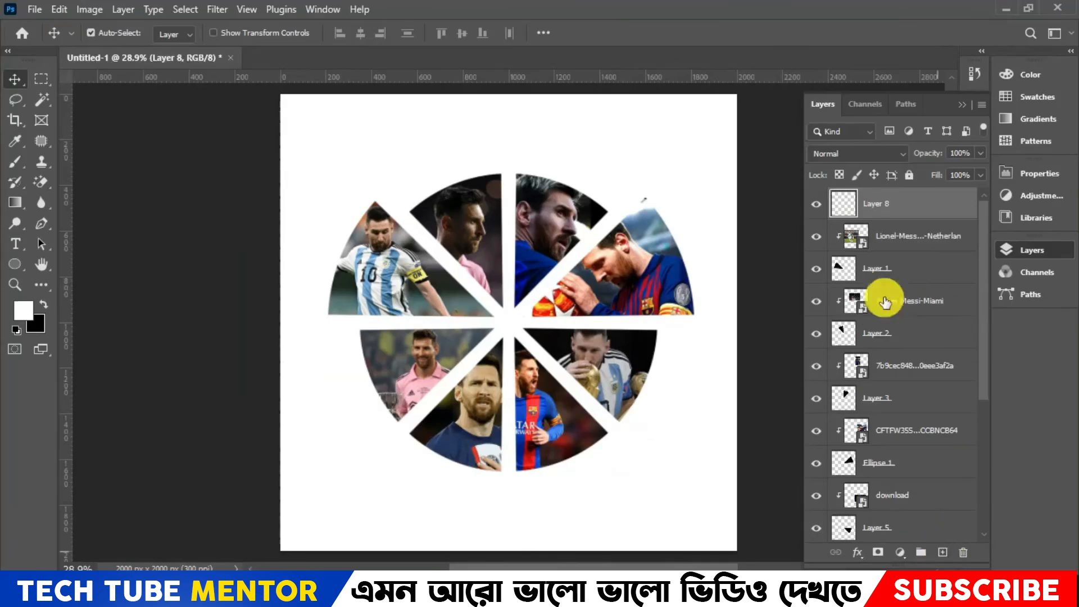
{"action": "right_click", "coordinate": [928, 208]}
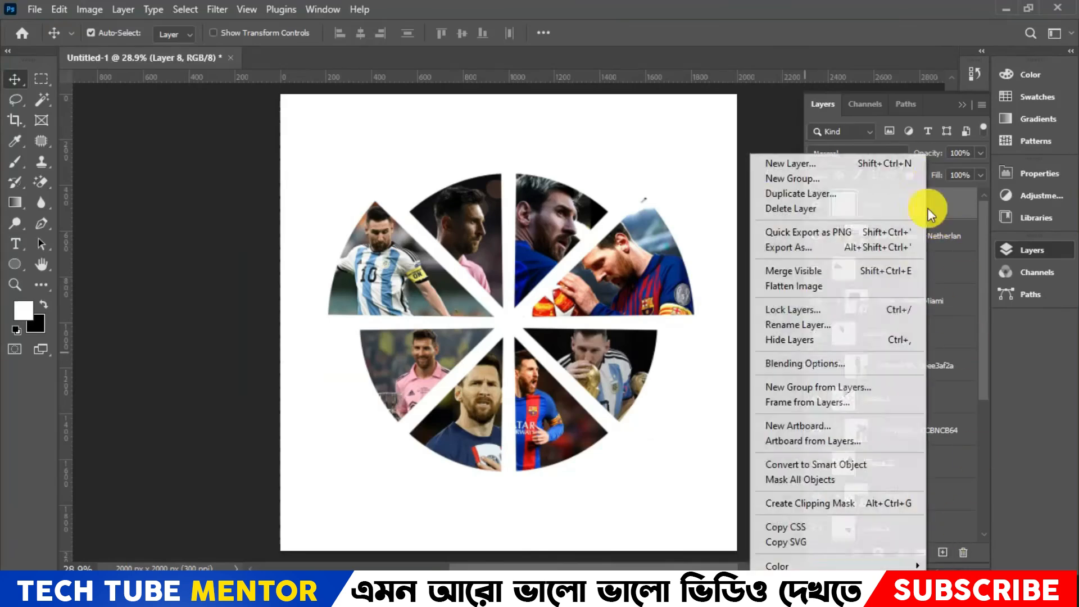
{"action": "left_click", "coordinate": [894, 504]}
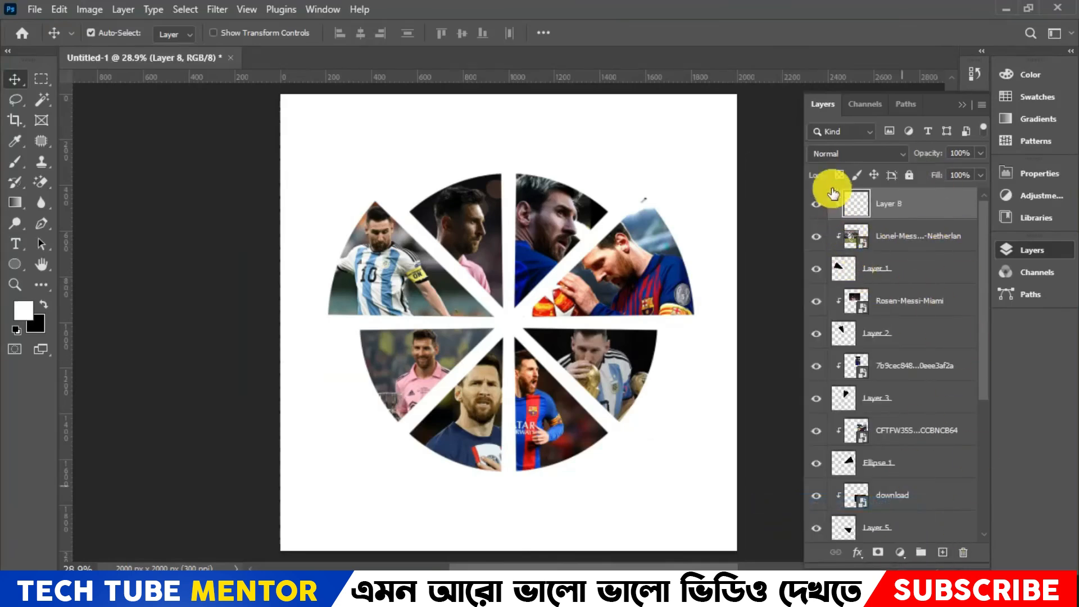
{"action": "left_click", "coordinate": [818, 205]}
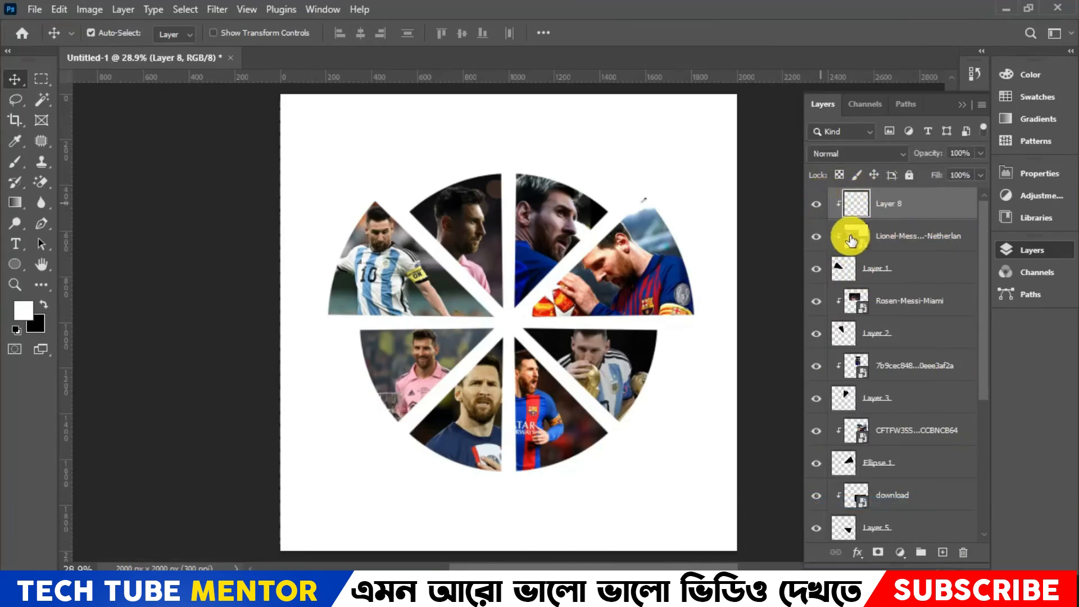
- Set the foreground color to yellow ffff00 and fill Layer 8, clipped over the Layer 1 segment, with it
{"action": "left_click", "coordinate": [22, 309]}
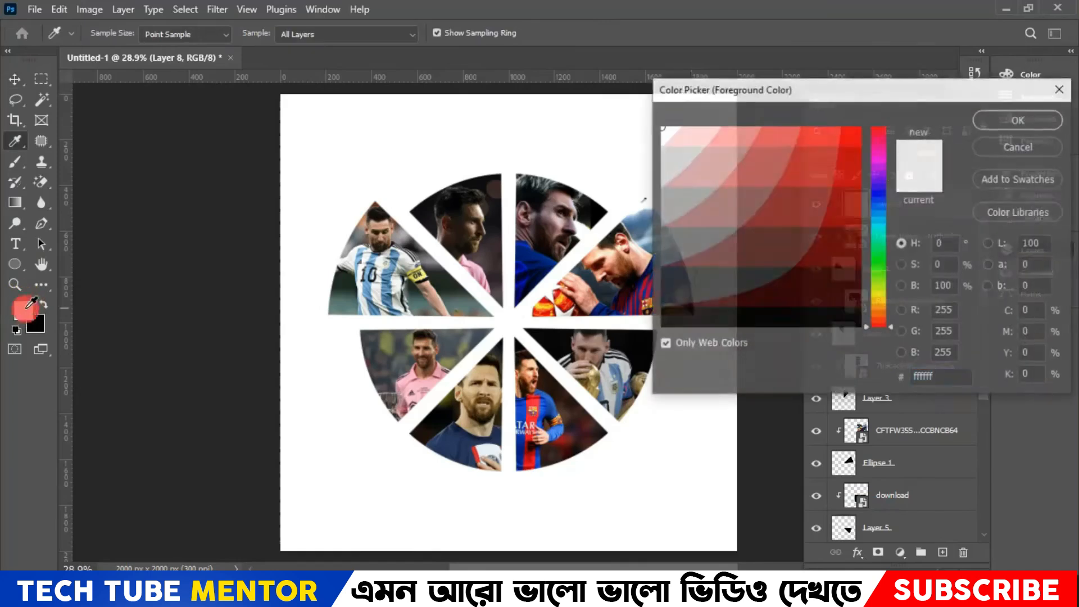
{"action": "left_click_drag", "start_coordinate": [874, 275], "coordinate": [889, 245]}
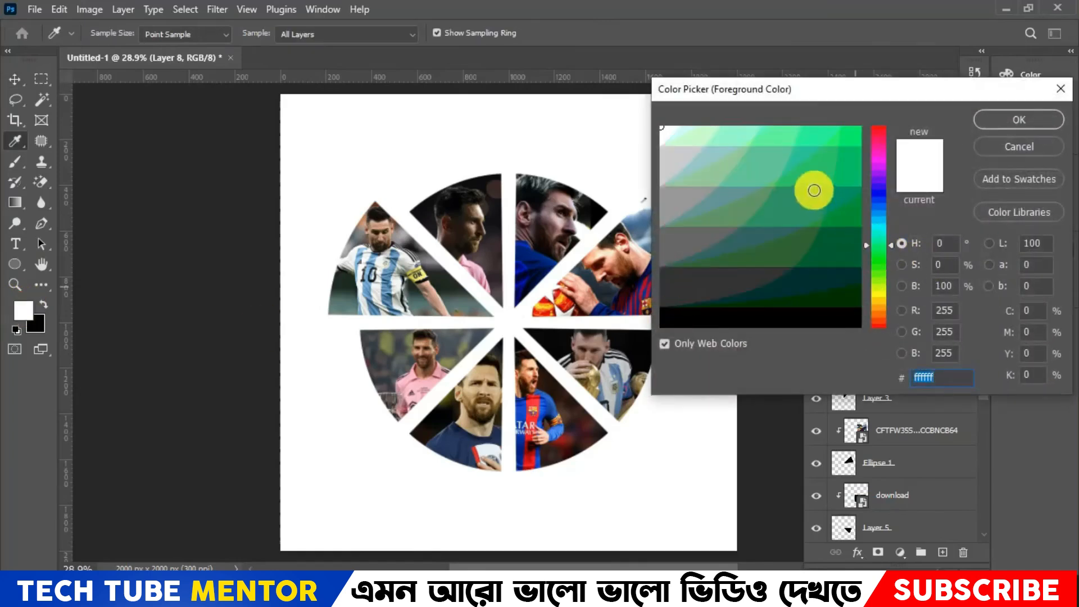
{"action": "left_click_drag", "start_coordinate": [815, 187], "coordinate": [844, 124]}
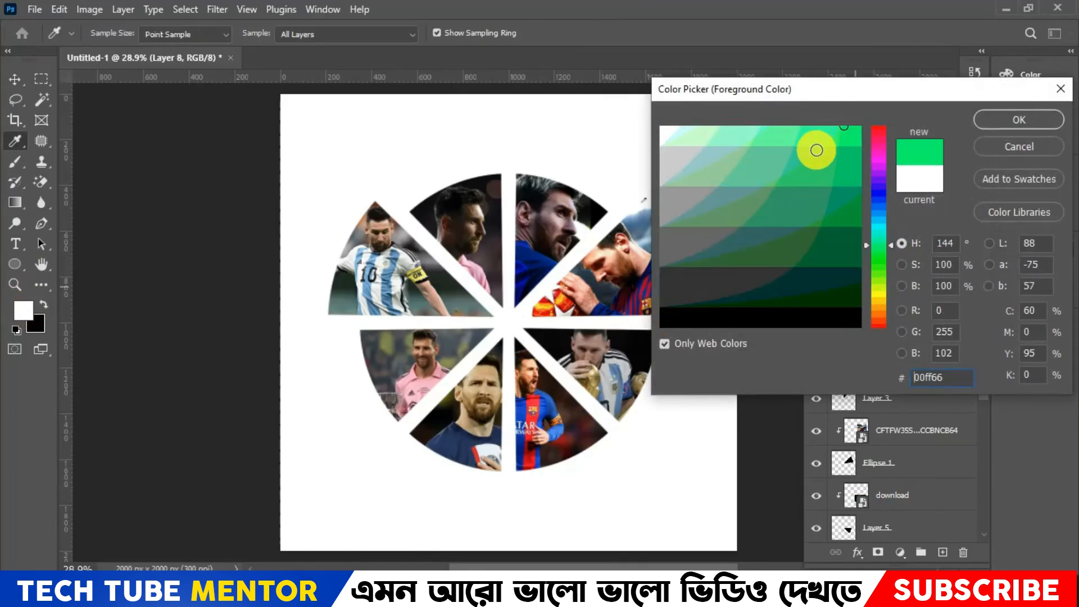
{"action": "left_click", "coordinate": [882, 291]}
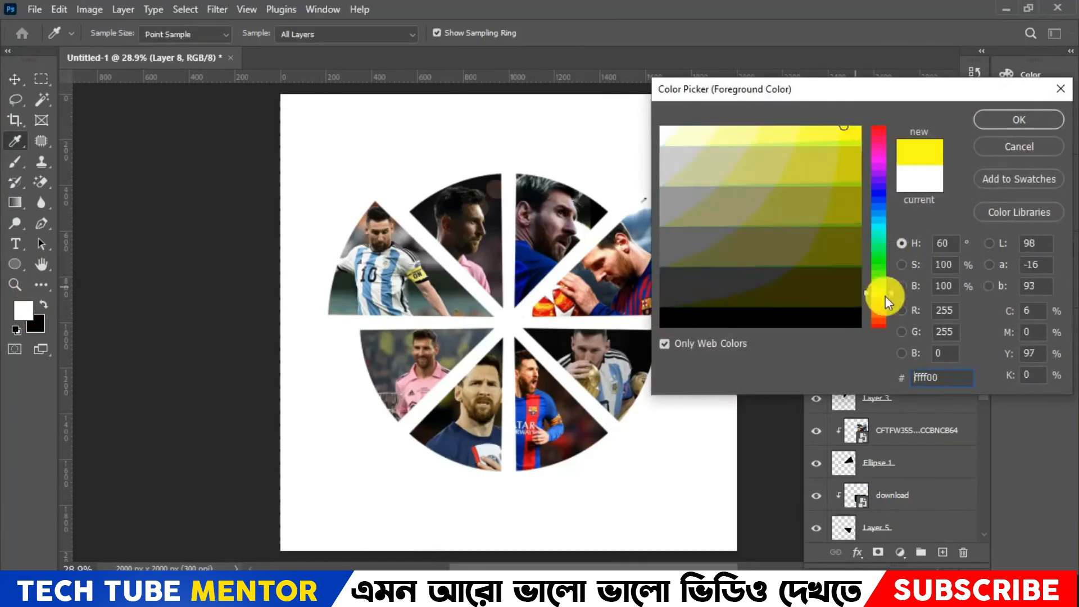
{"action": "left_click", "coordinate": [1018, 121]}
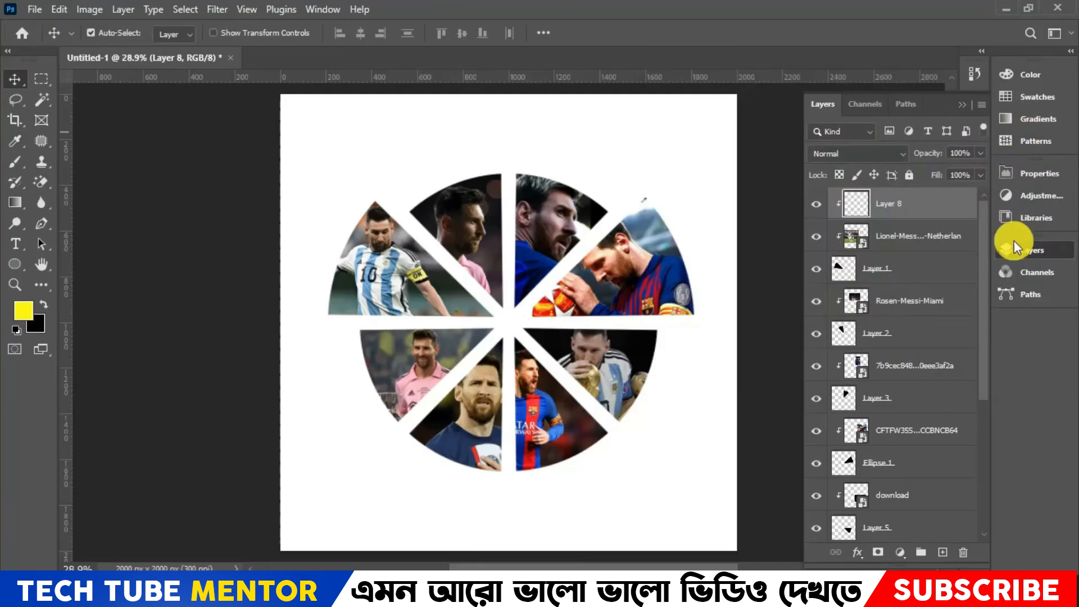
{"action": "key", "text": "alt+Delete"}
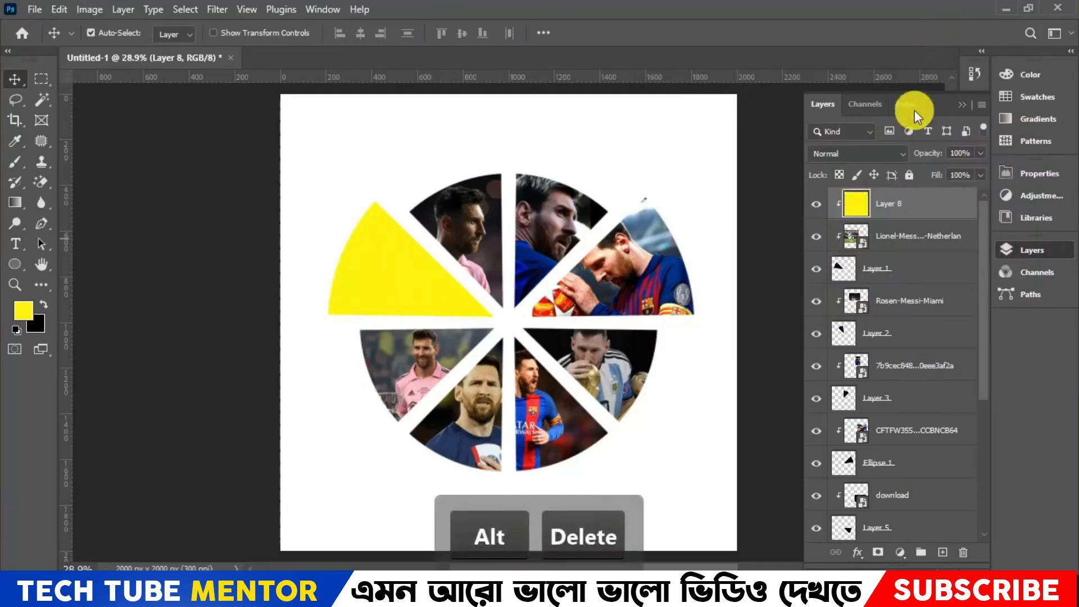
- Lower the yellow Layer 8's opacity to 63% and set its blend mode to Multiply
{"action": "left_click", "coordinate": [982, 155]}
{"action": "left_click_drag", "start_coordinate": [959, 169], "coordinate": [950, 174]}
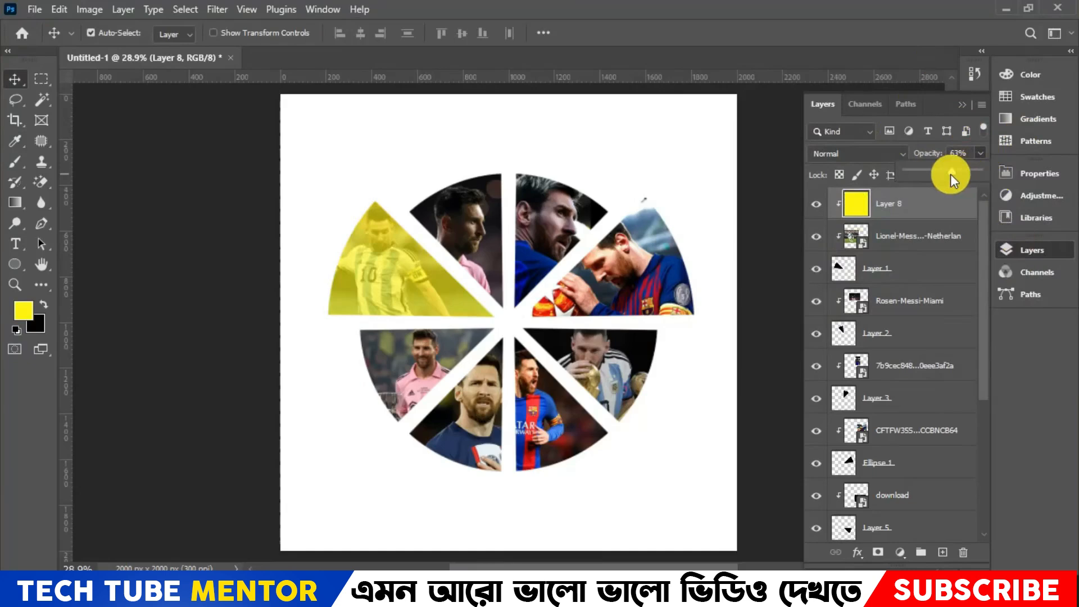
{"action": "left_click", "coordinate": [848, 153]}
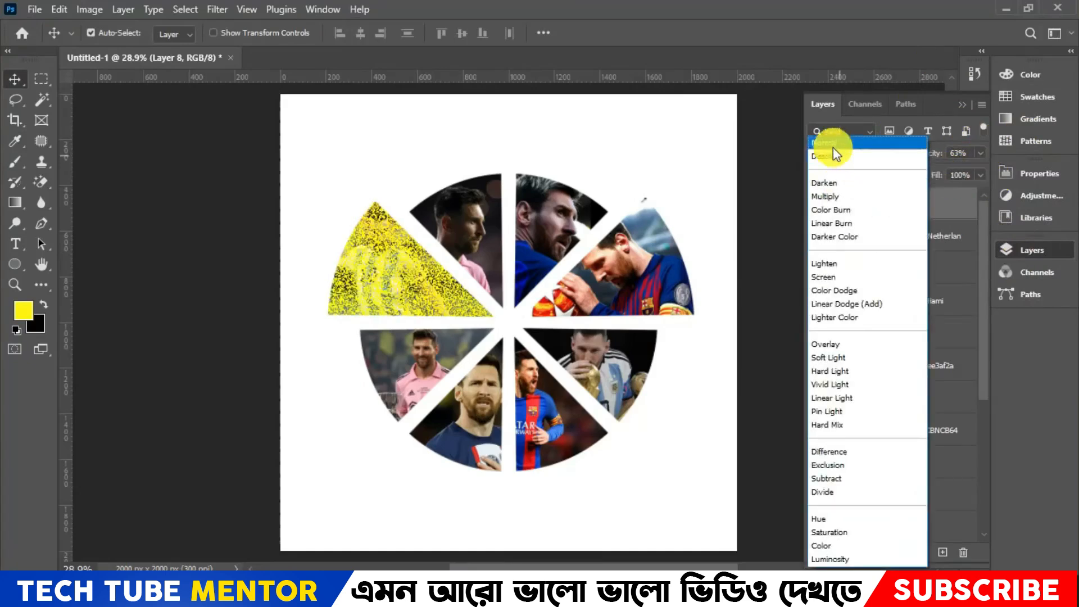
{"action": "left_click", "coordinate": [833, 147]}
{"action": "key", "text": "Down"}
{"action": "key", "text": "Down"}
{"action": "key", "text": "Down"}
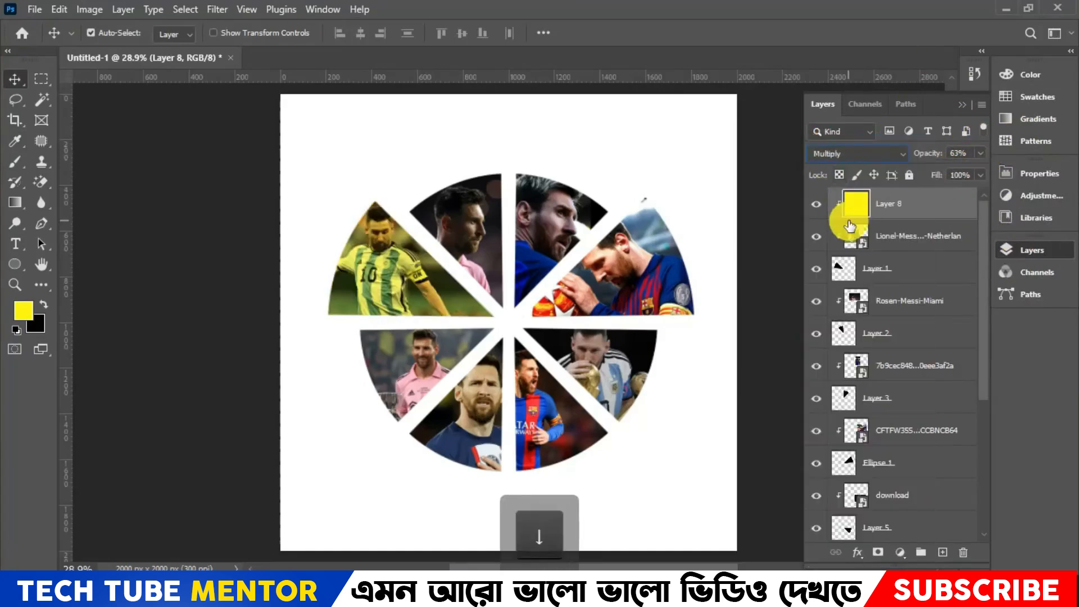
{"action": "key", "text": "Up"}
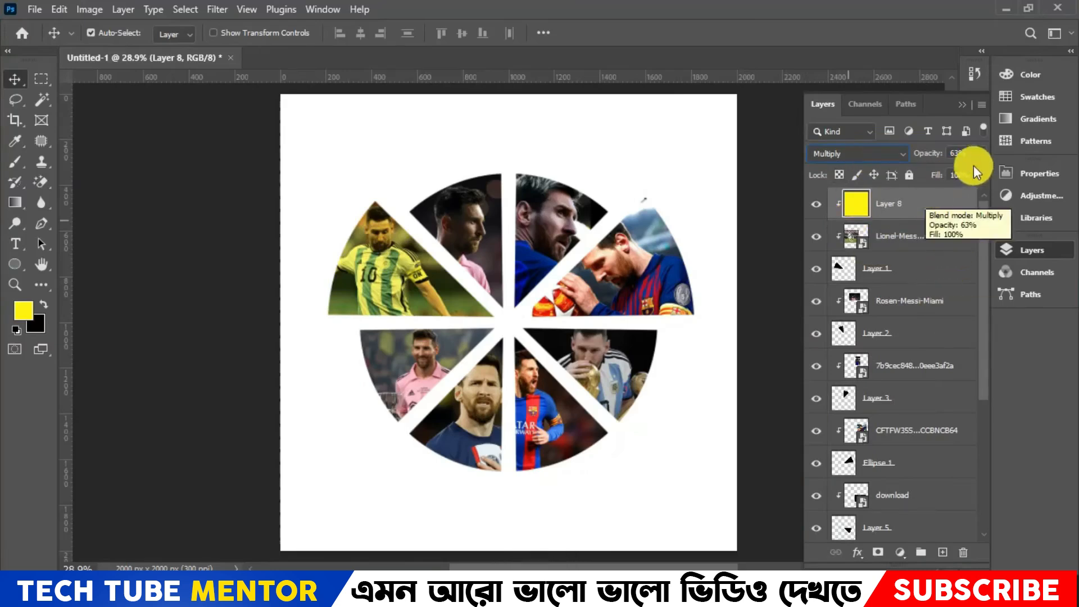
- Set Layer 8's opacity to 65% and its fill to 80%
{"action": "left_click", "coordinate": [974, 150]}
{"action": "type", "text": "65"}
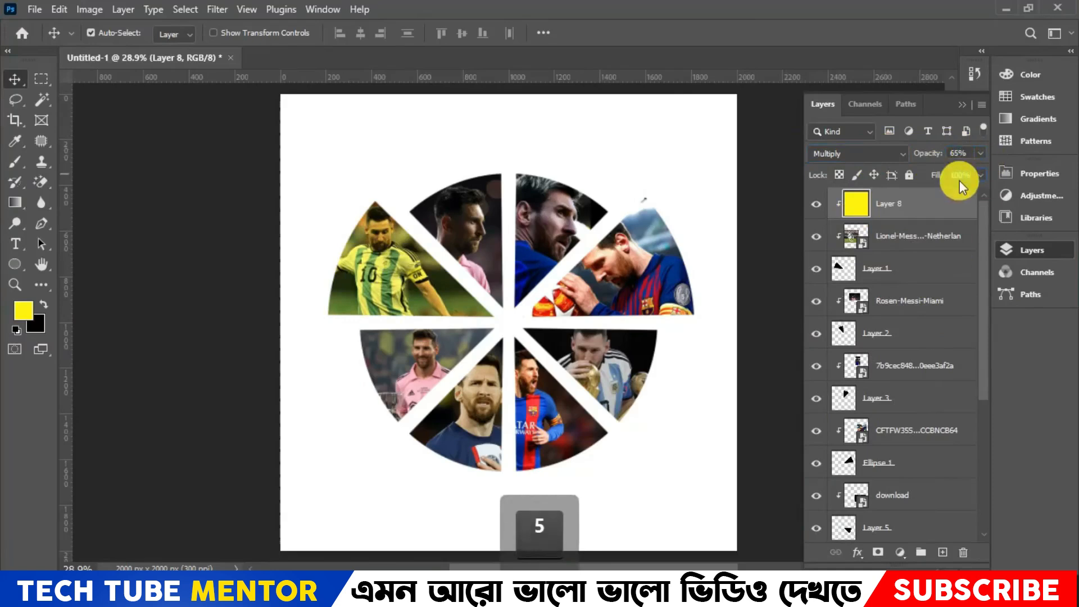
{"action": "type", "text": "0"}
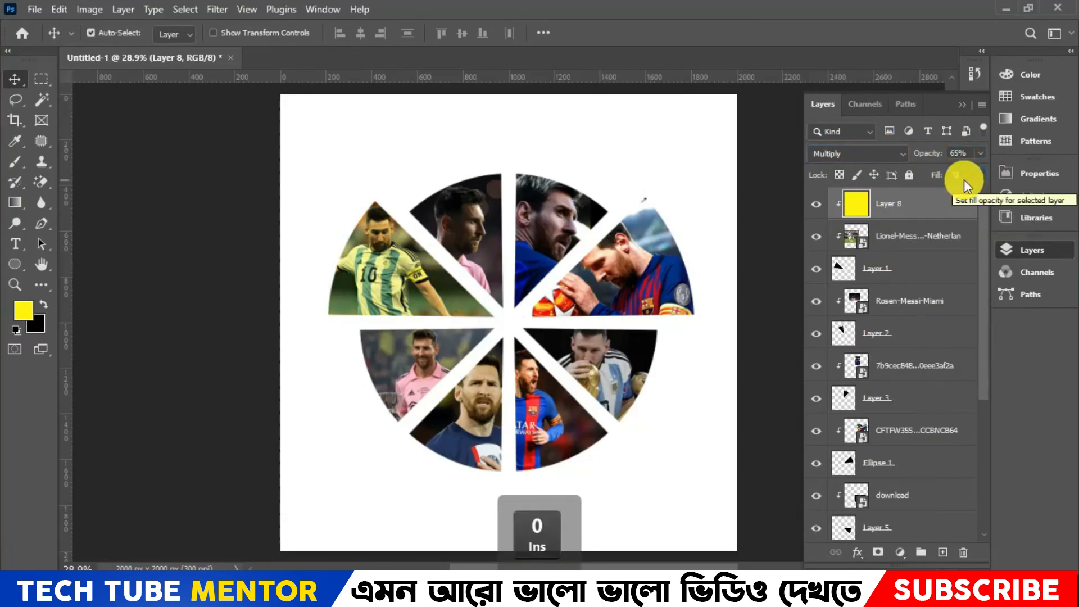
{"action": "type", "text": "80"}
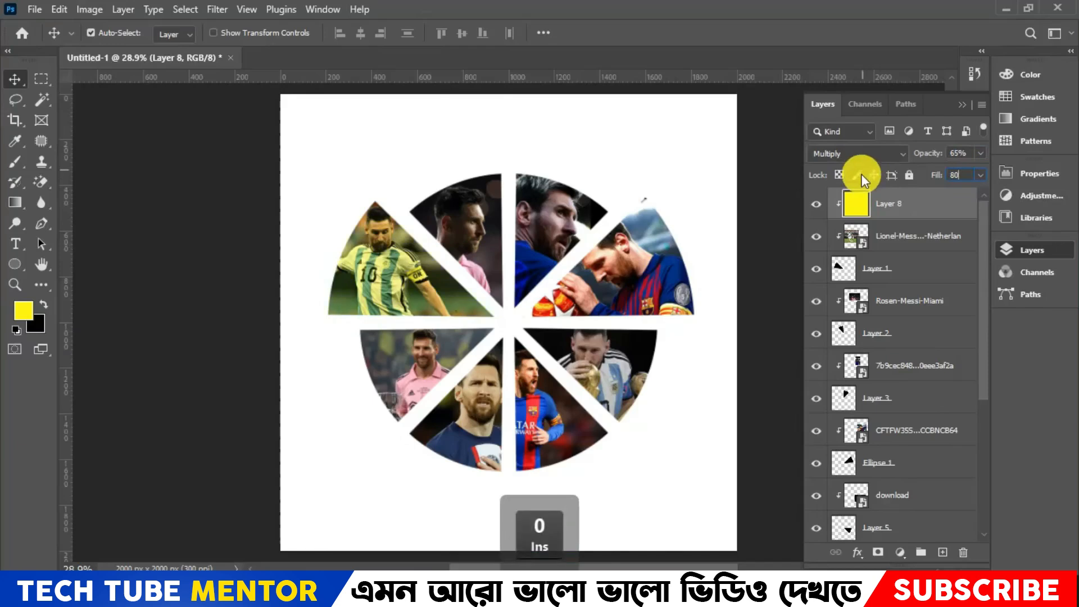
{"action": "key", "text": "Return"}
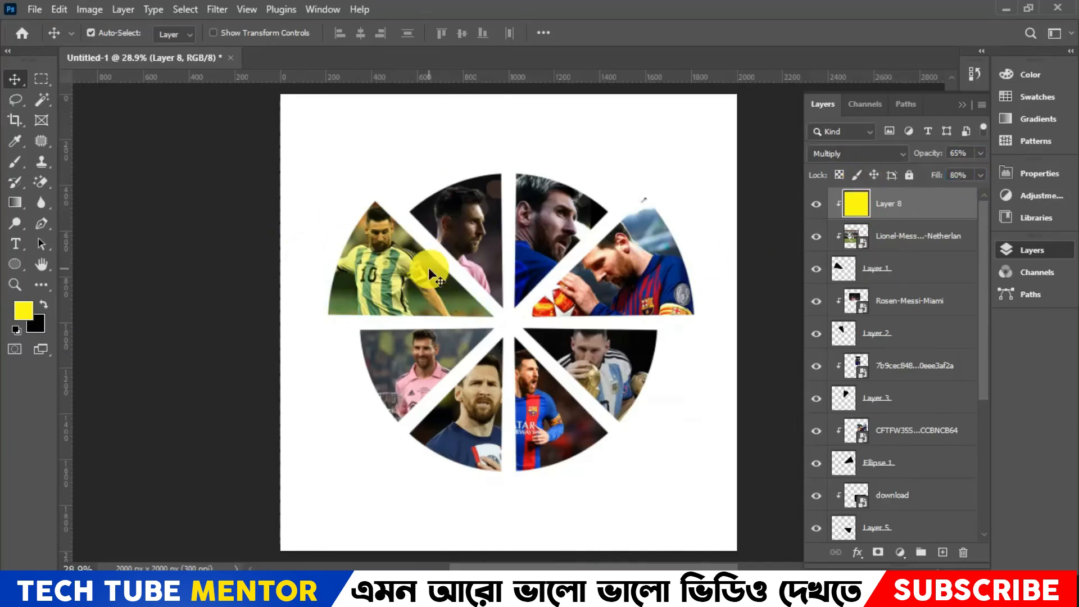
- Duplicate Layer 8, move the copy directly above the CFTFW355 image and clip it to the Ellipse 1 segment
{"action": "key", "text": "ctrl+j"}
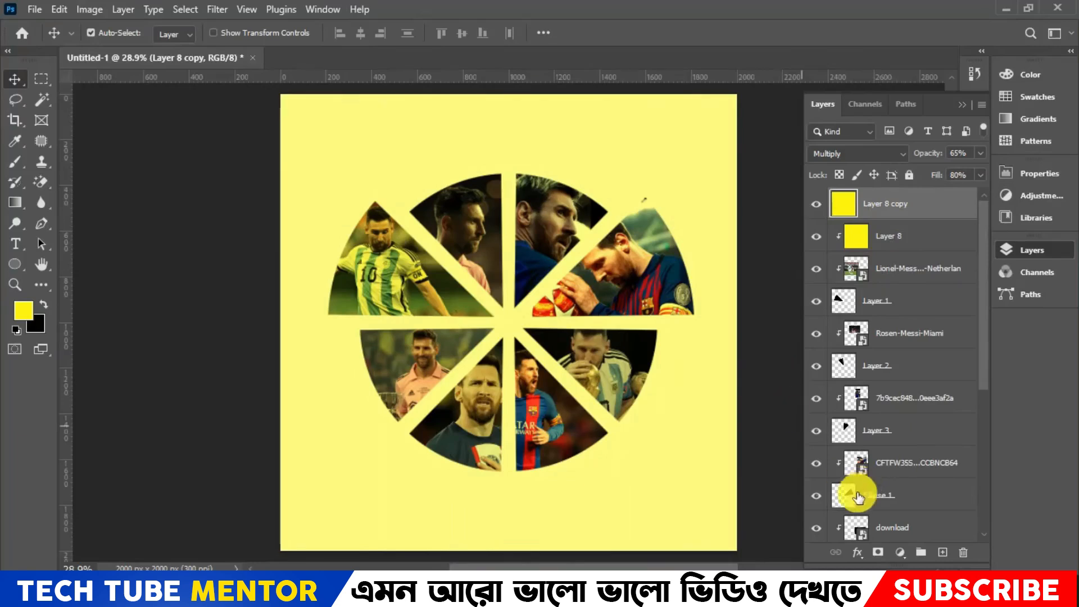
{"action": "left_click_drag", "start_coordinate": [922, 215], "coordinate": [932, 452]}
{"action": "key", "text": "alt"}
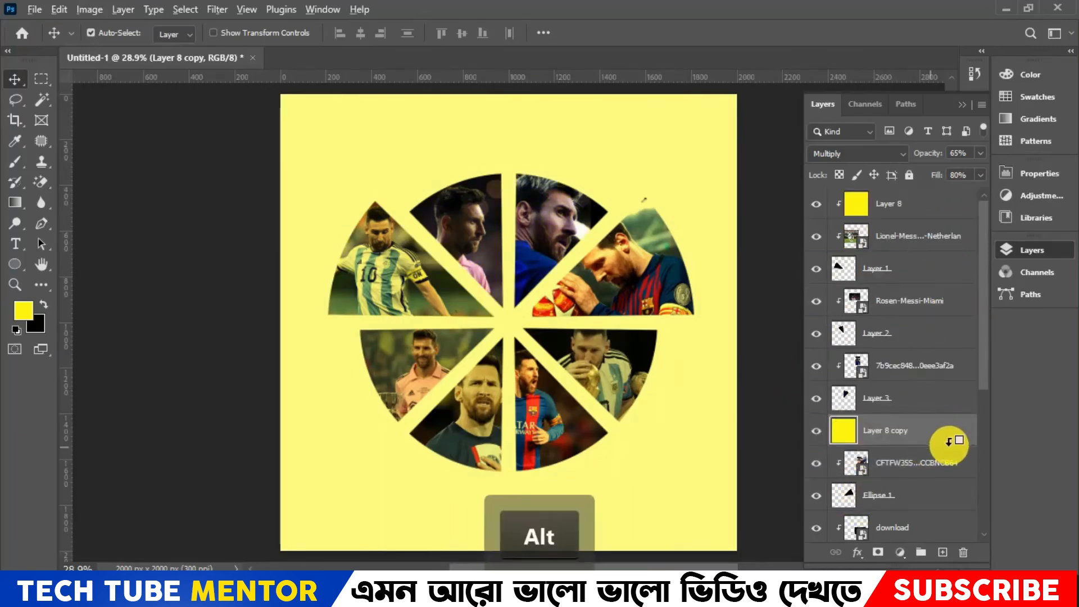
{"action": "left_click", "coordinate": [949, 441], "text": "alt"}
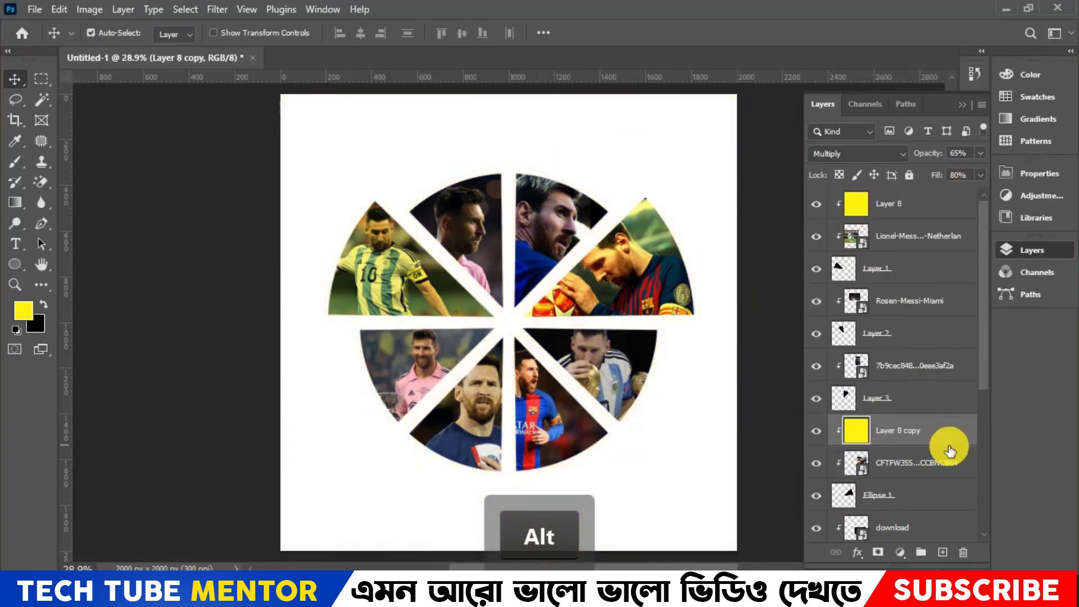
- Try filling Layer 8 copy with green 00ff00 and undo the fill
{"action": "left_click", "coordinate": [25, 311]}
{"action": "left_click", "coordinate": [880, 261]}
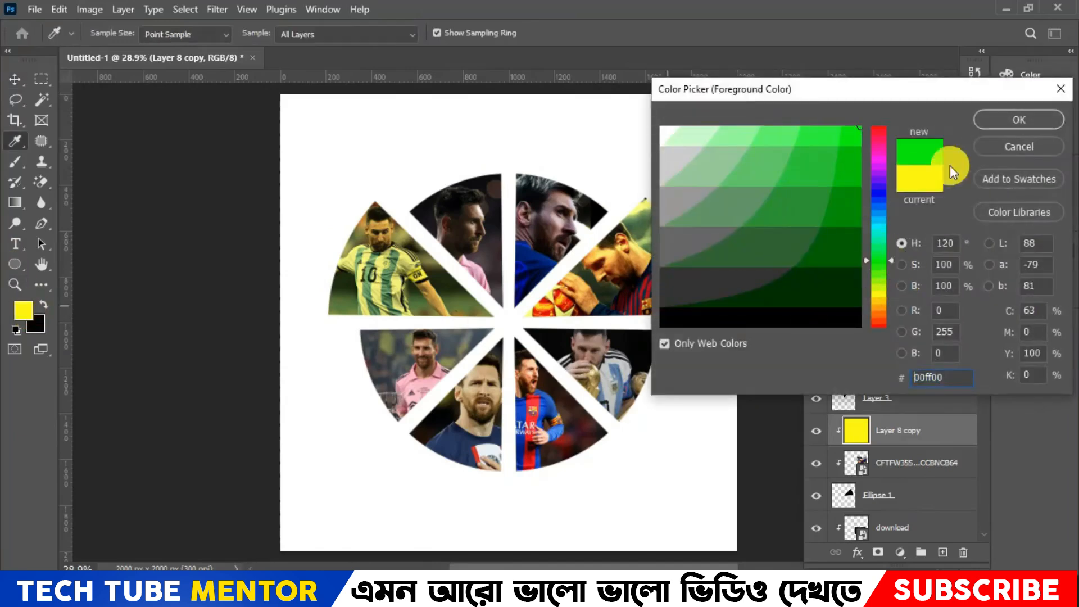
{"action": "left_click", "coordinate": [979, 126]}
{"action": "key", "text": "alt+Delete"}
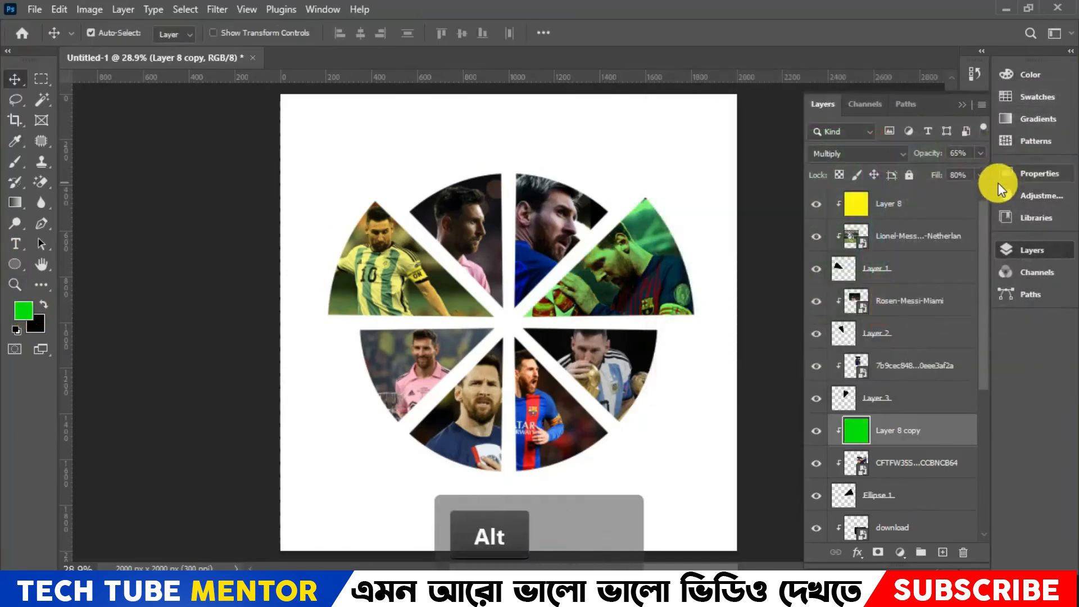
{"action": "key", "text": "ctrl+z"}
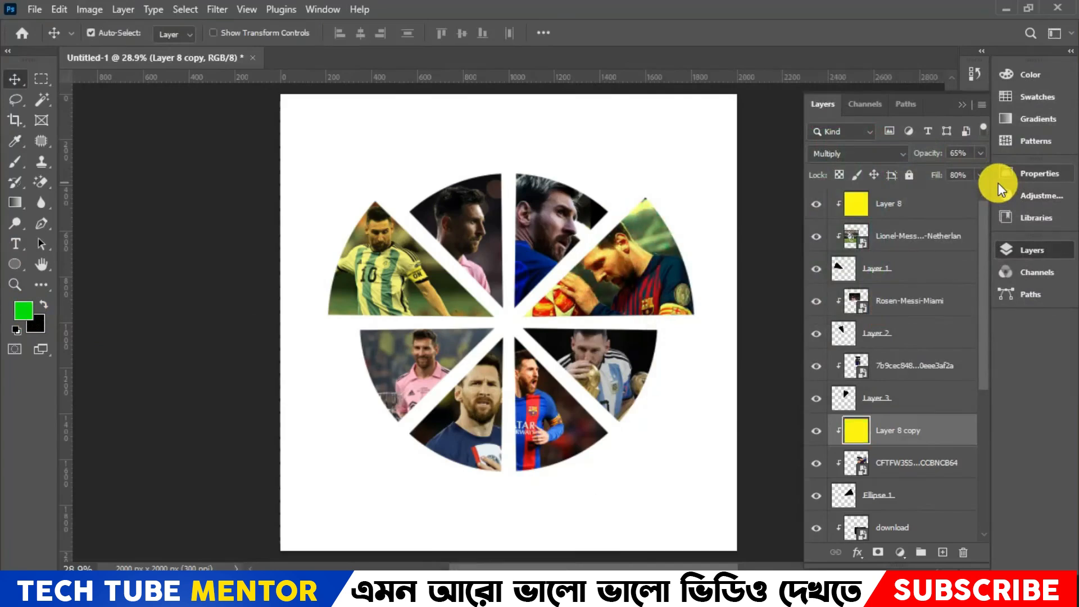
- Group all layers from Layer 8 down to Layer 4, leaving the Background outside the group
{"action": "left_click", "coordinate": [899, 203]}
{"action": "scroll", "coordinate": [916, 287], "scroll_direction": "down", "scroll_amount": 2}
{"action": "scroll", "coordinate": [933, 348], "scroll_direction": "down", "scroll_amount": 3}
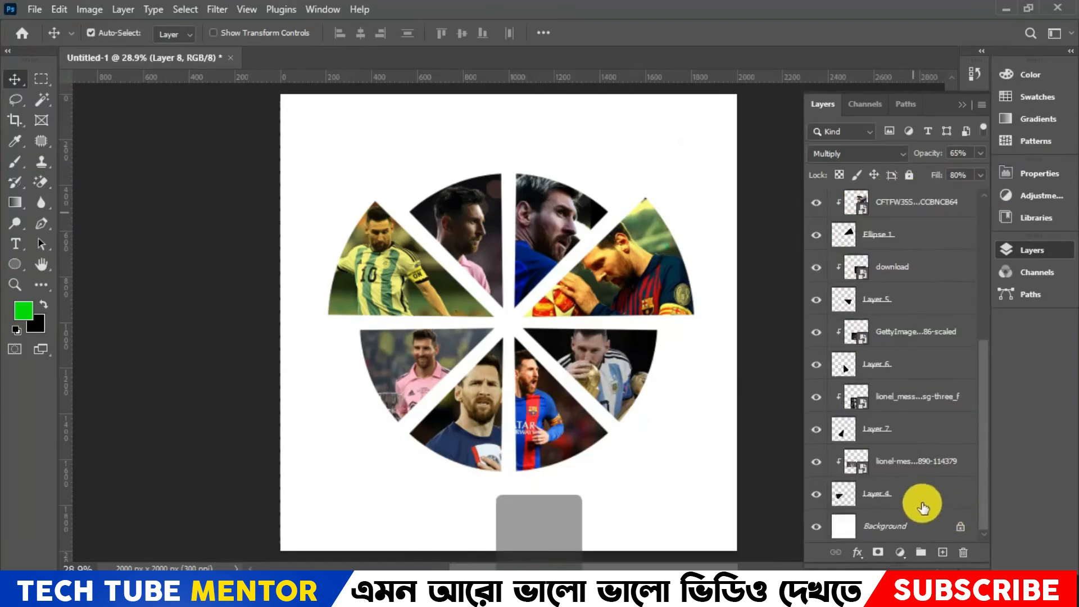
{"action": "left_click", "coordinate": [954, 466], "text": "shift"}
{"action": "scroll", "coordinate": [922, 399], "scroll_direction": "up", "scroll_amount": 5}
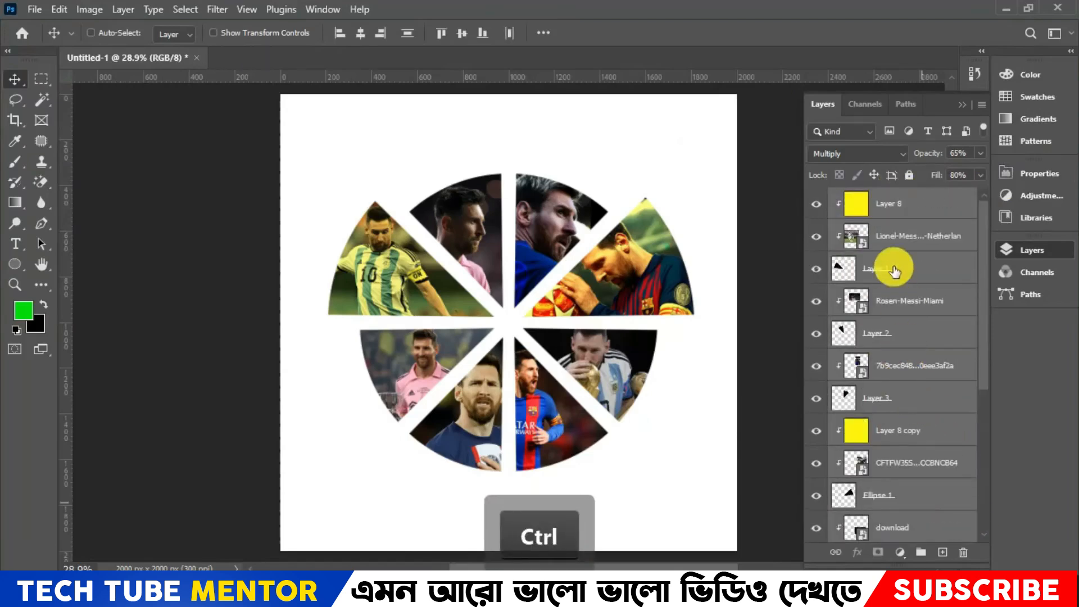
{"action": "key", "text": "ctrl+g"}
- Scale Group 1 to about 93.43% and move the circular graphic up into the upper part of the canvas
{"action": "key", "text": "ctrl+t"}
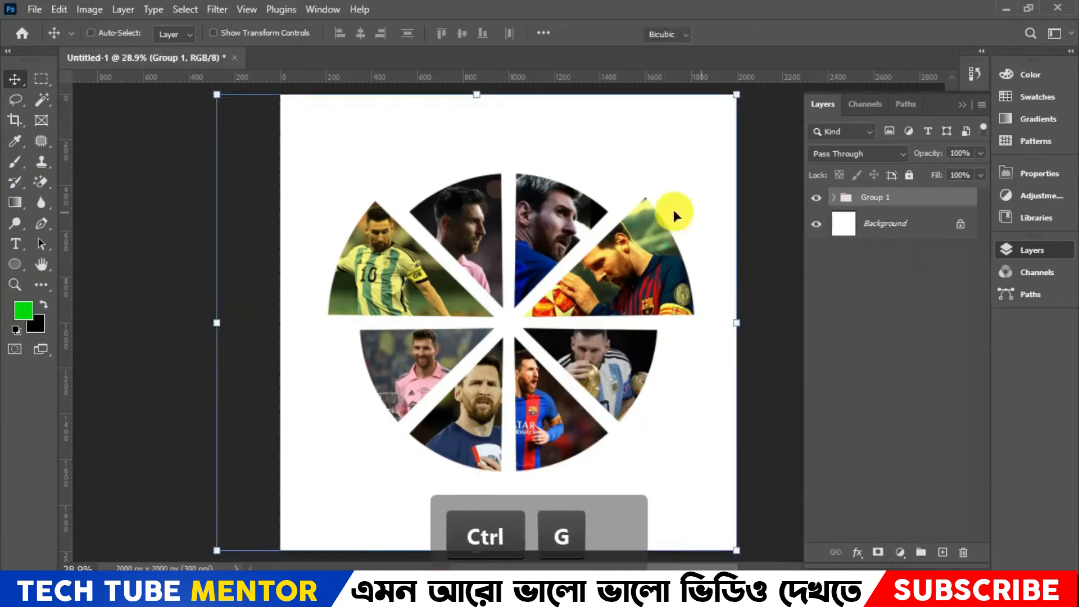
{"action": "left_click_drag", "start_coordinate": [475, 90], "coordinate": [479, 187]}
{"action": "left_click_drag", "start_coordinate": [524, 332], "coordinate": [529, 218]}
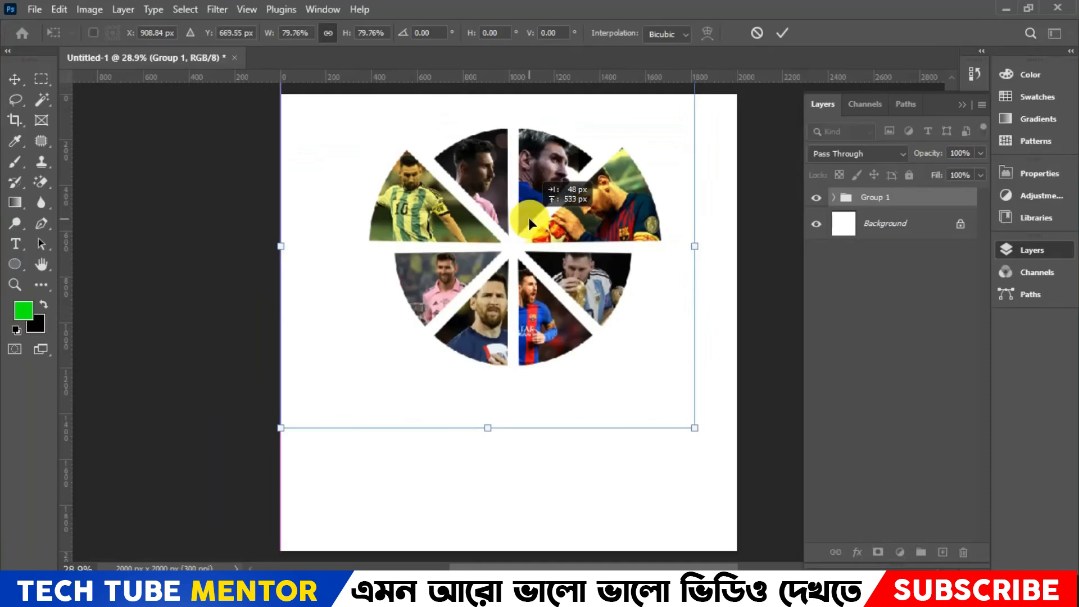
{"action": "scroll", "coordinate": [591, 342], "scroll_direction": "down", "scroll_amount": 3}
{"action": "left_click_drag", "start_coordinate": [492, 370], "coordinate": [501, 464]}
{"action": "scroll", "coordinate": [618, 341], "scroll_direction": "up", "scroll_amount": 2}
{"action": "left_click_drag", "start_coordinate": [586, 372], "coordinate": [582, 355]}
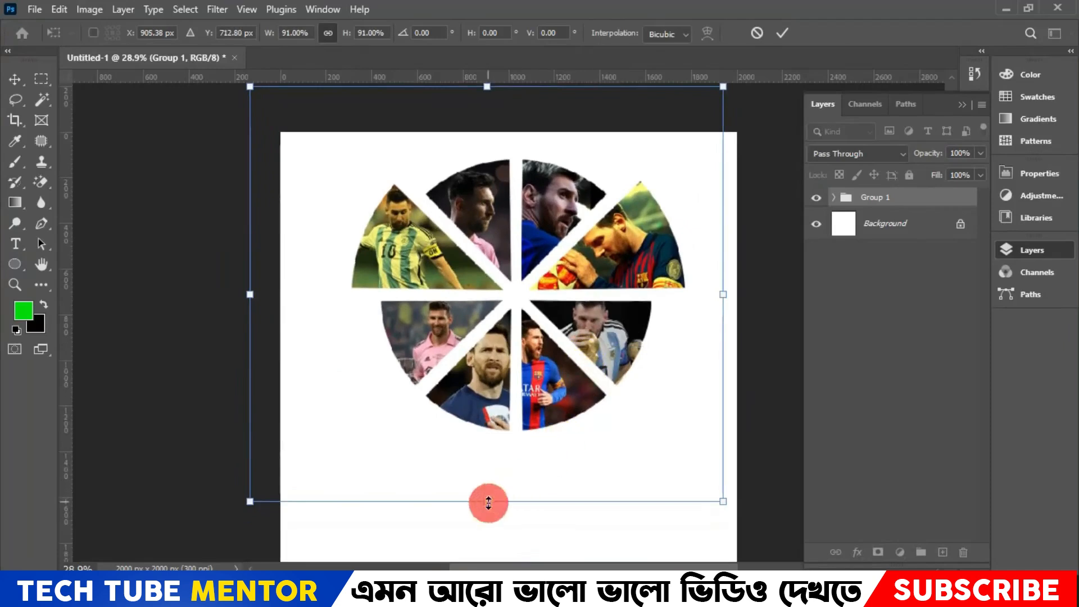
{"action": "left_click_drag", "start_coordinate": [488, 502], "coordinate": [489, 510]}
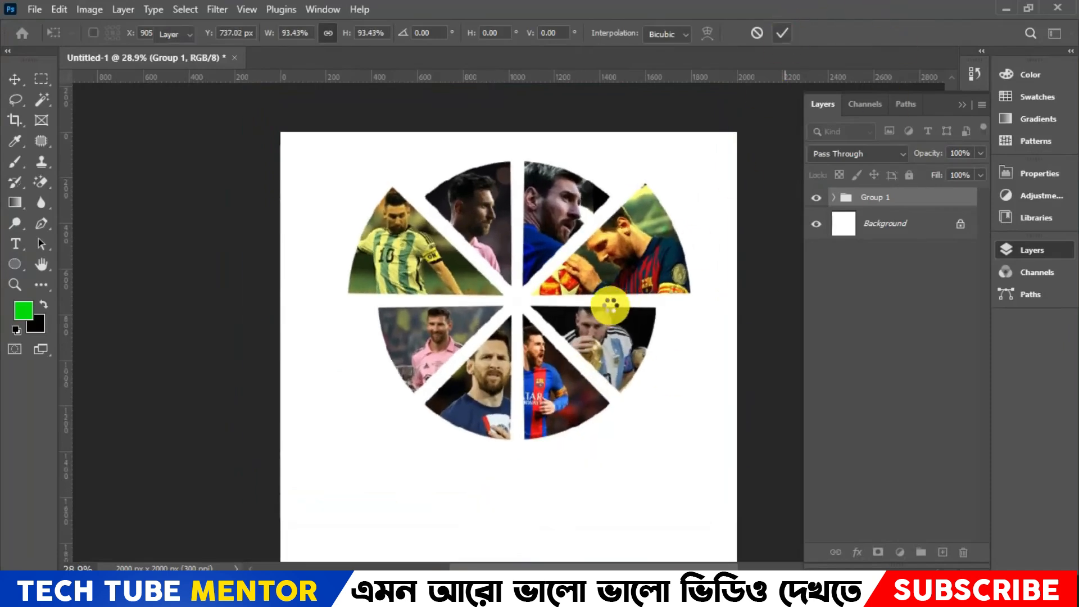
- Fill the Background layer with bright blue 00ccff
{"action": "left_click", "coordinate": [911, 228]}
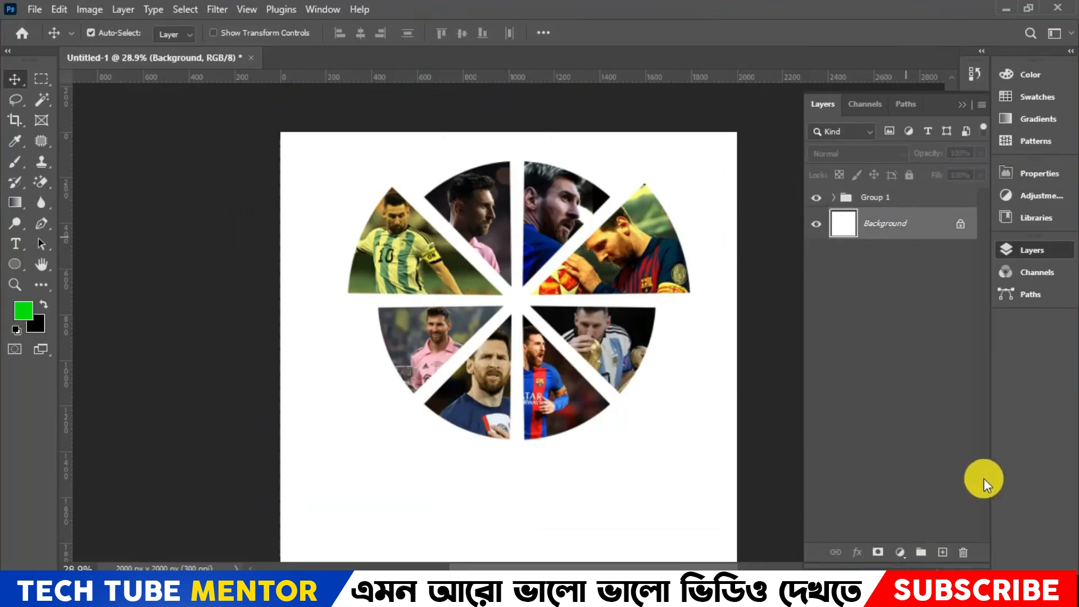
{"action": "left_click", "coordinate": [16, 306]}
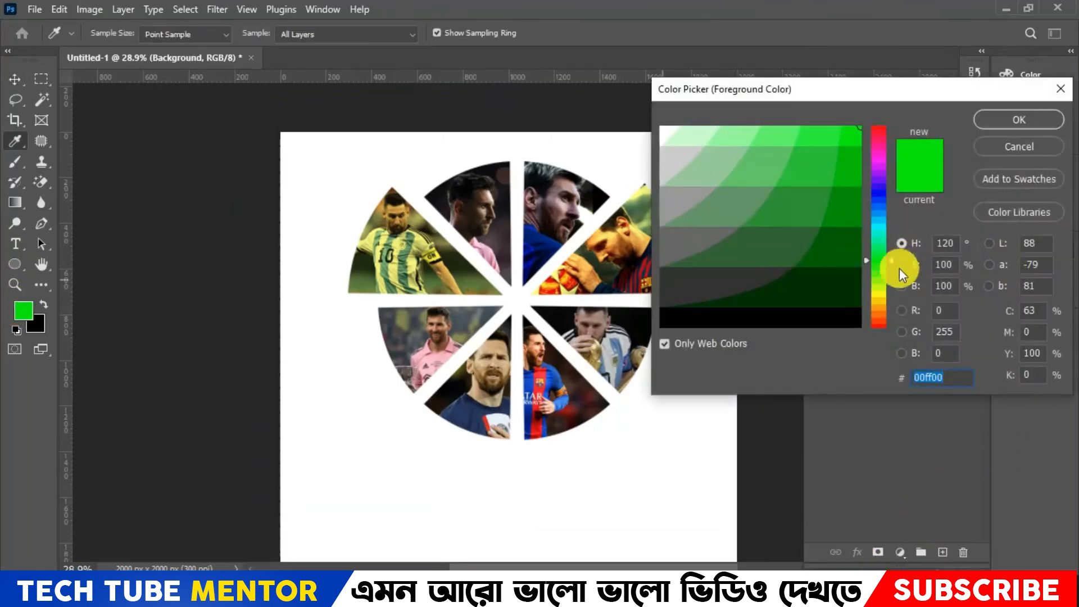
{"action": "left_click", "coordinate": [876, 221]}
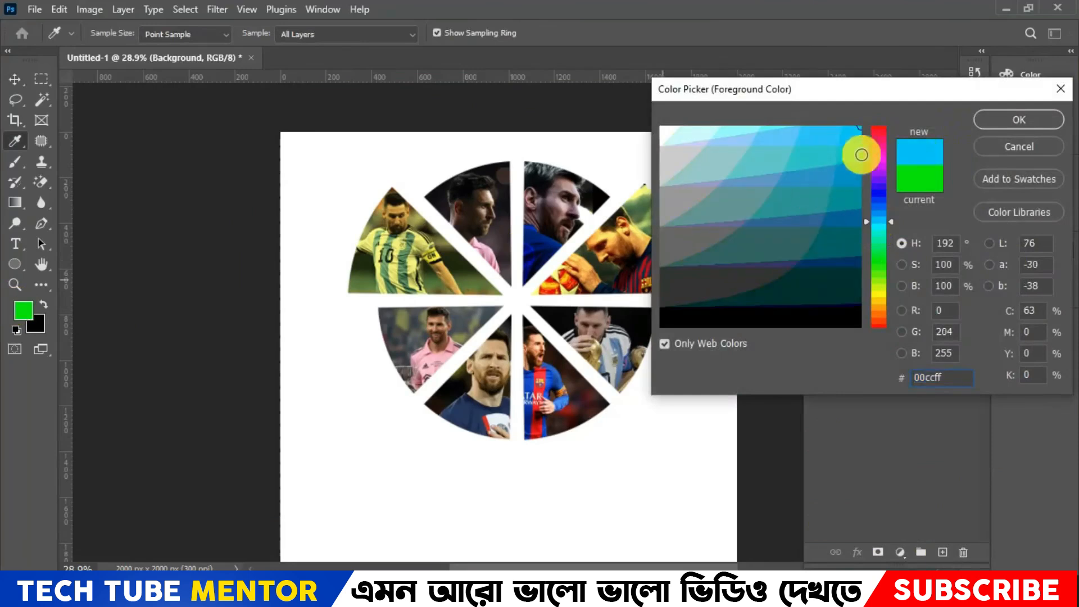
{"action": "left_click", "coordinate": [981, 120]}
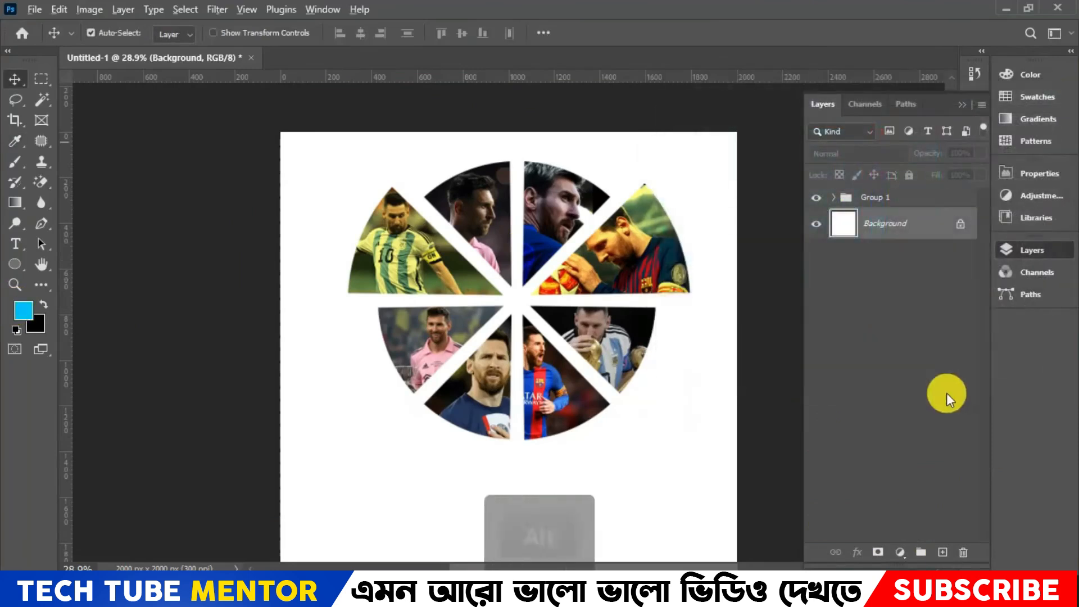
{"action": "key", "text": "alt+Delete"}
{"action": "key", "text": "ctrl+minus"}
{"action": "key", "text": "ctrl+minus"}
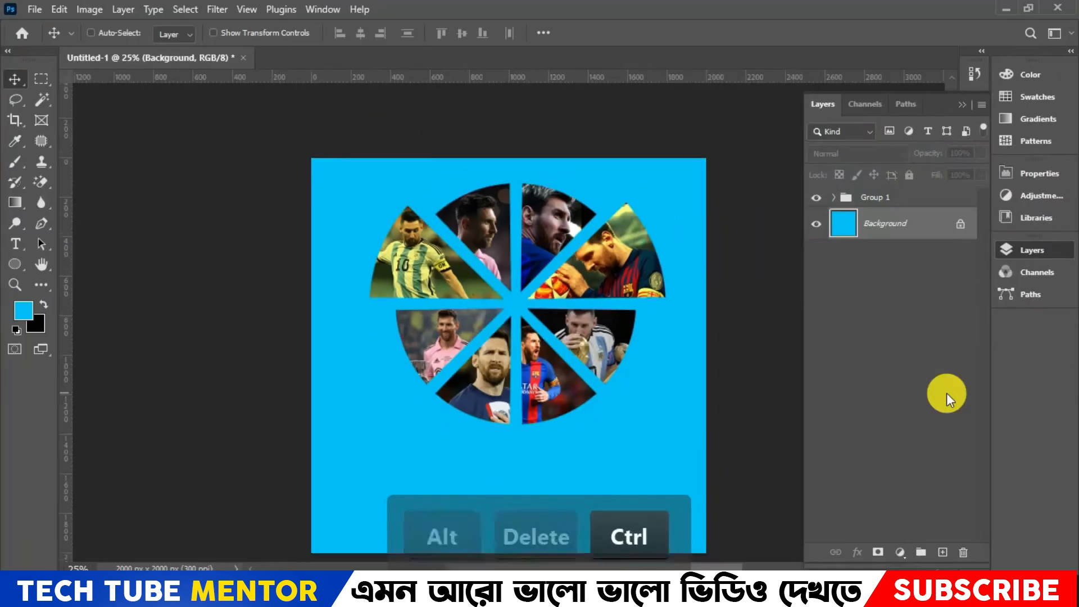
{"action": "key", "text": "ctrl+plus"}
{"action": "key", "text": "ctrl+minus"}
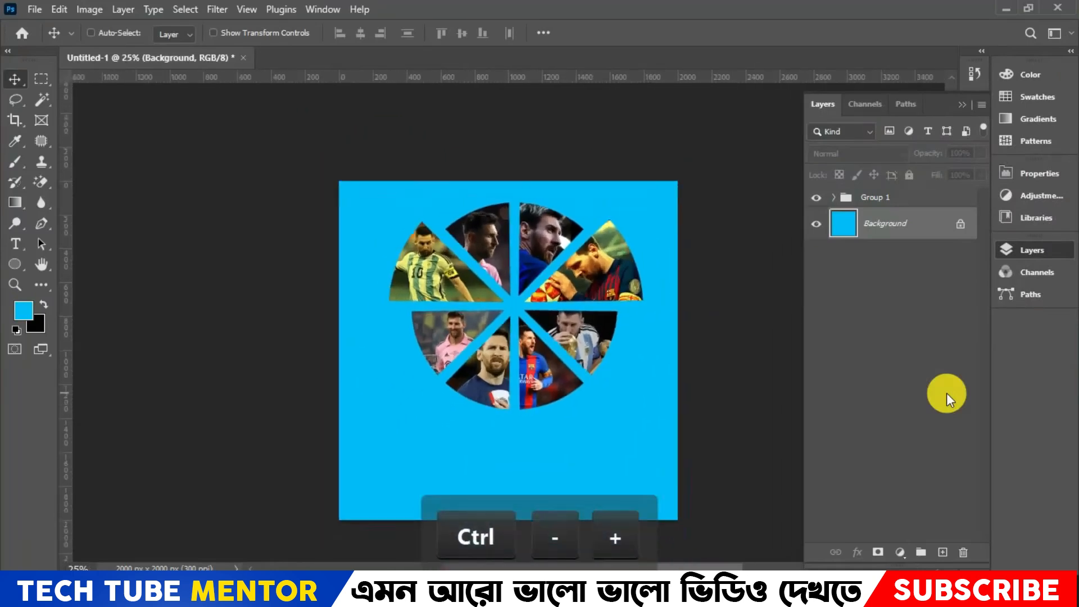
- Set the foreground color to the darker blue 0099cc and fill the Background layer with it
{"action": "left_click", "coordinate": [33, 310]}
{"action": "left_click", "coordinate": [858, 164]}
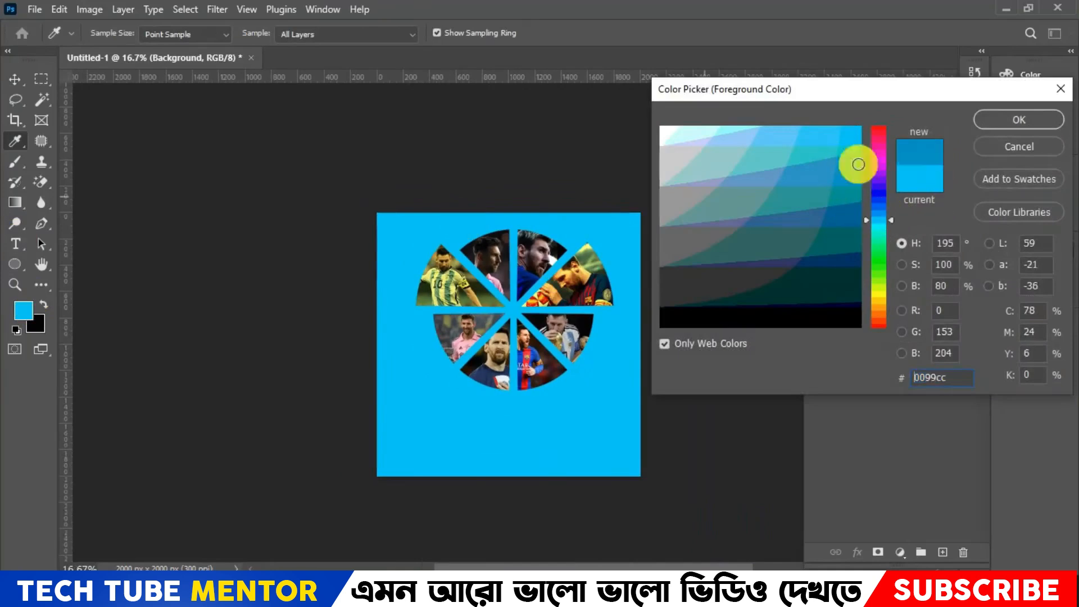
{"action": "left_click", "coordinate": [988, 121]}
{"action": "key", "text": "alt+Delete"}
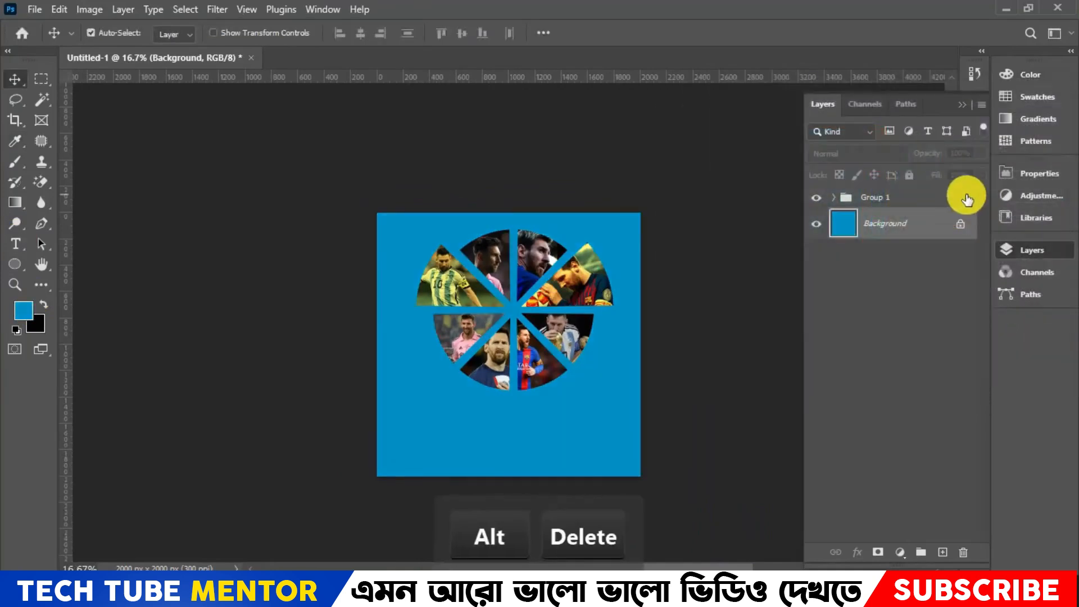
- Add a new layer above the Background and set the foreground color to light blue 66ccff
{"action": "left_click", "coordinate": [944, 552]}
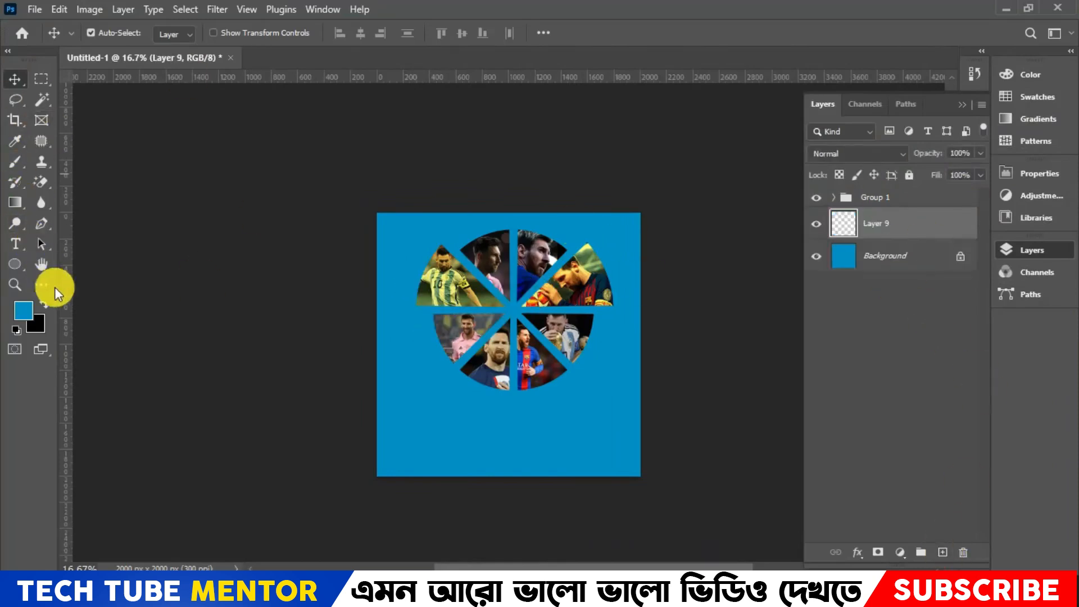
{"action": "left_click", "coordinate": [22, 310]}
{"action": "mouse_move", "coordinate": [802, 260]}
{"action": "left_mouse_down"}
{"action": "mouse_move", "coordinate": [815, 140]}
{"action": "mouse_move", "coordinate": [787, 141]}
{"action": "left_mouse_up"}
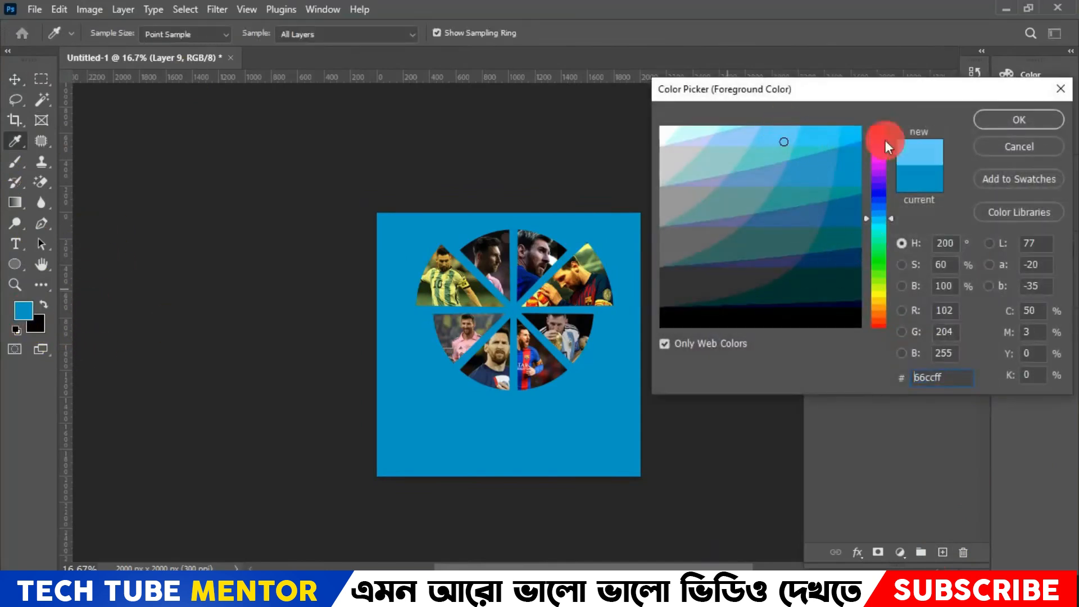
{"action": "left_click", "coordinate": [990, 123]}
- Switch to the Brush tool and enlarge the brush to 1900 px
{"action": "left_click", "coordinate": [15, 162]}
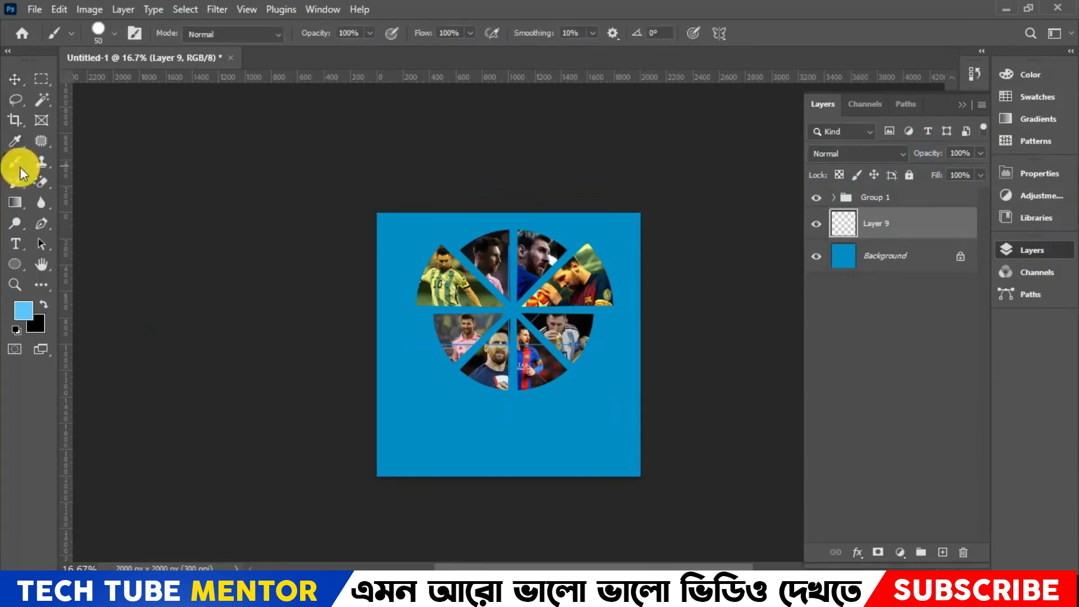
{"action": "key", "text": "bracketright"}
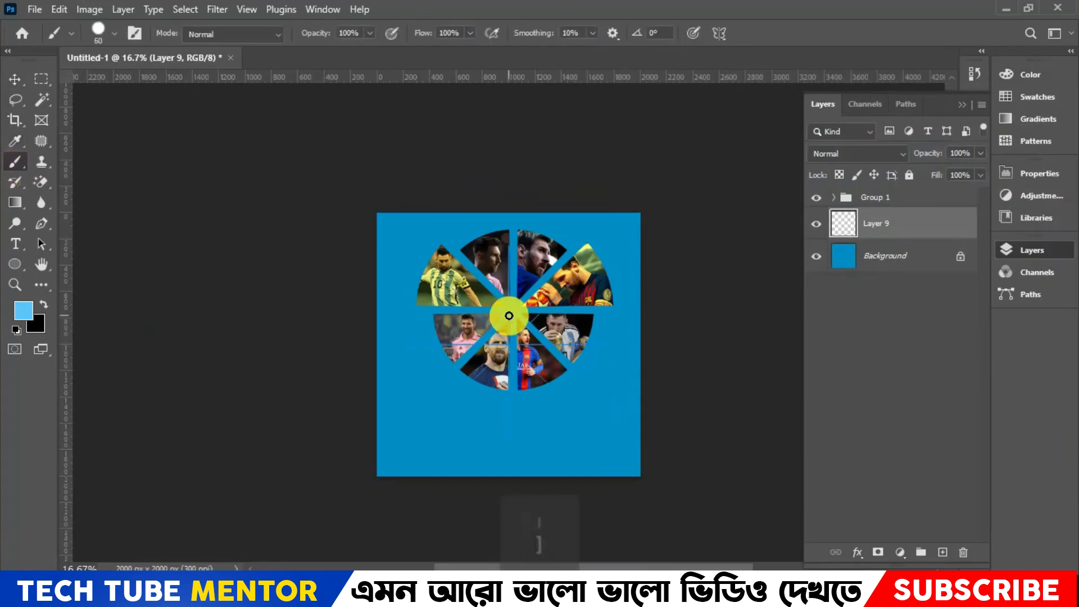
{"action": "key", "text": "bracketright"}
{"action": "key", "text": "bracketright"}
{"action": "key", "text": "bracketright"}
{"action": "key", "text": "bracketright"}
{"action": "key", "text": "bracketright"}
{"action": "key", "text": "bracketright"}
{"action": "key", "text": "bracketright"}
{"action": "key", "text": "bracketright"}
{"action": "key", "text": "bracketright"}
{"action": "key", "text": "bracketright"}
{"action": "key", "text": "bracketright"}
{"action": "key", "text": "bracketright"}
{"action": "key", "text": "bracketright"}
{"action": "key", "text": "bracketright"}
{"action": "key", "text": "bracketright"}
{"action": "key", "text": "bracketright"}
{"action": "key", "text": "bracketright"}
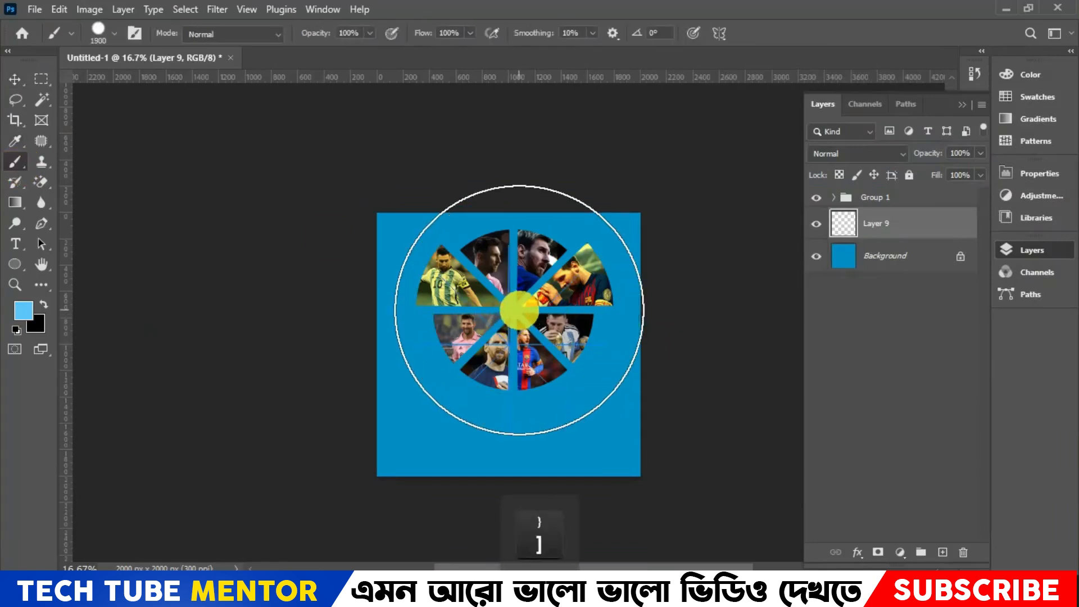
- Try a hard-edged brush dab behind the circular graphic, undo it, and turn paint symmetry off
{"action": "left_click", "coordinate": [509, 310]}
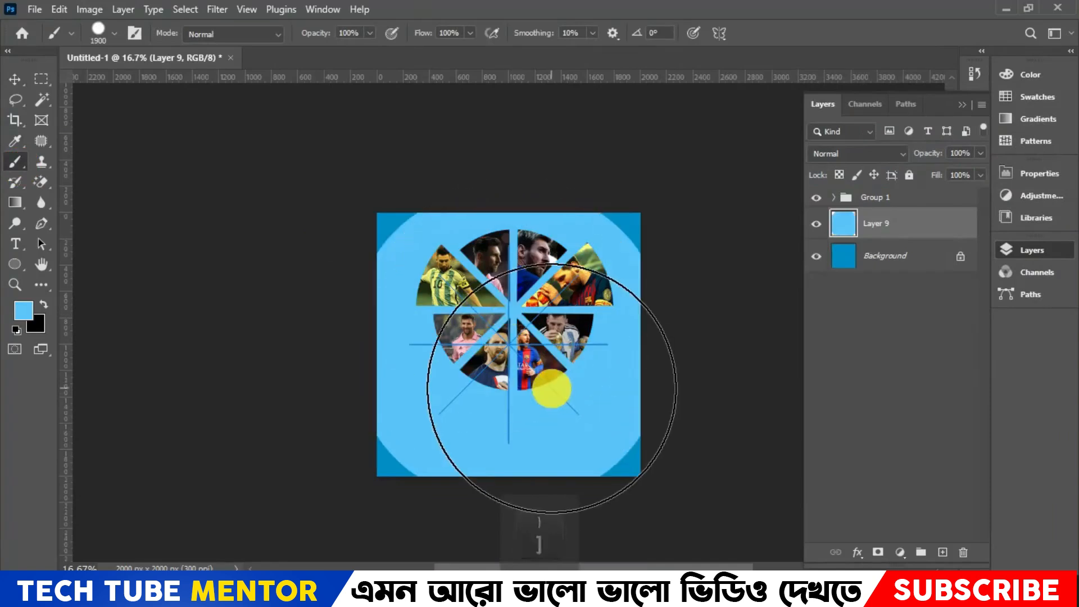
{"action": "key", "text": "ctrl+z"}
{"action": "left_click", "coordinate": [720, 33]}
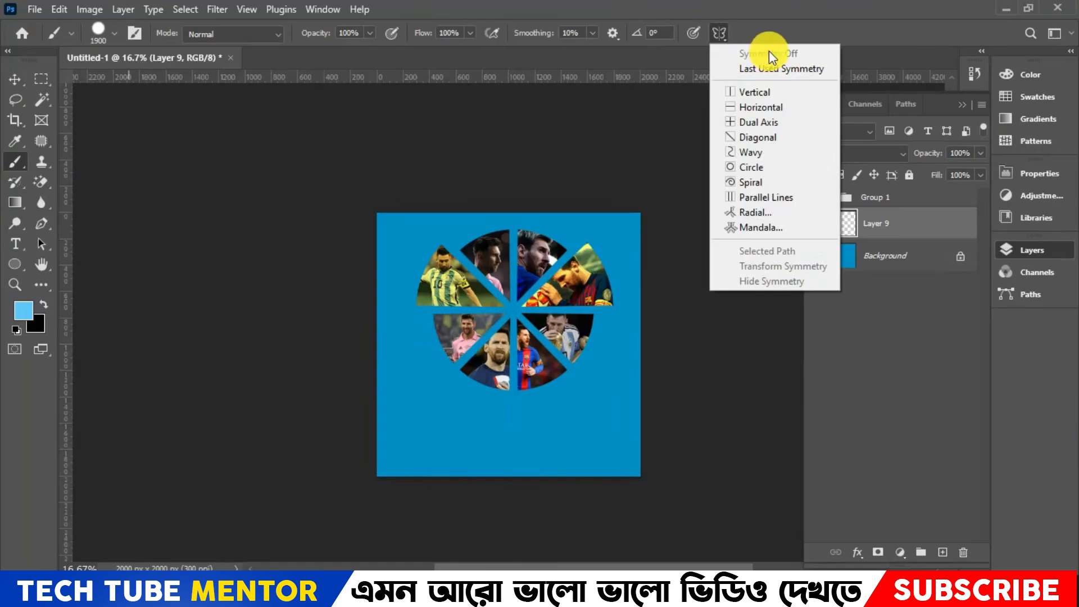
{"action": "left_click", "coordinate": [796, 3]}
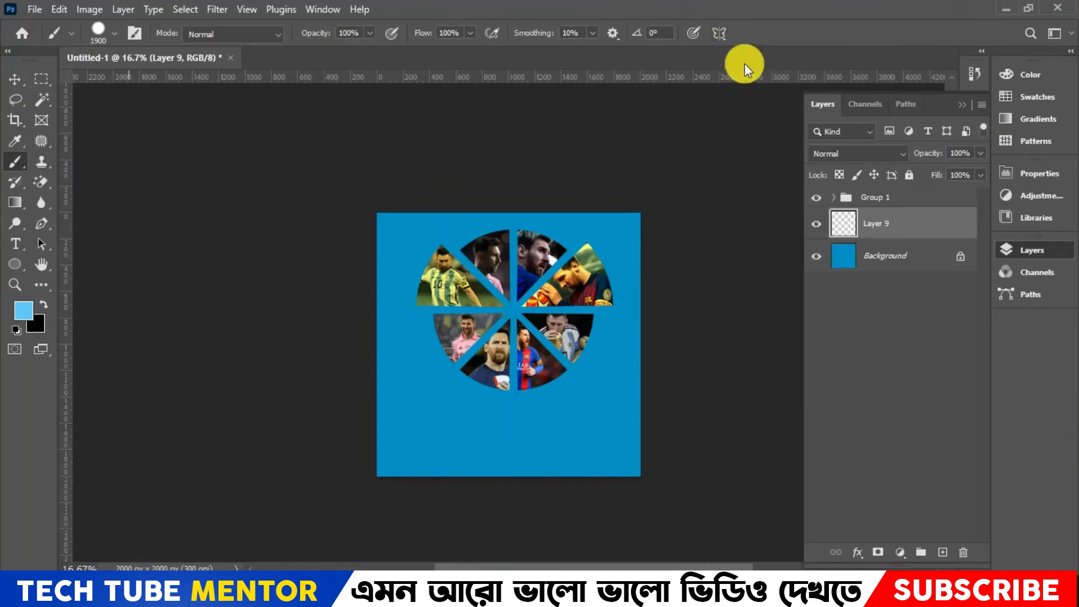
- Choose the Soft Round brush and set its opacity to 77% and flow to 71%
{"action": "left_click", "coordinate": [114, 32]}
{"action": "left_click", "coordinate": [44, 240]}
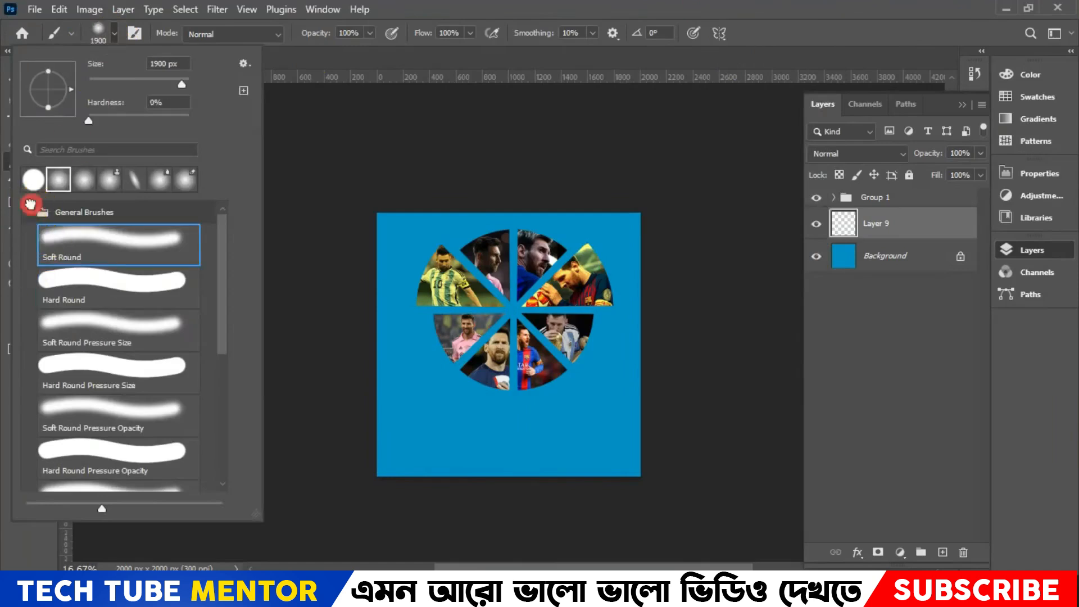
{"action": "left_click", "coordinate": [30, 212]}
{"action": "left_click", "coordinate": [563, 5]}
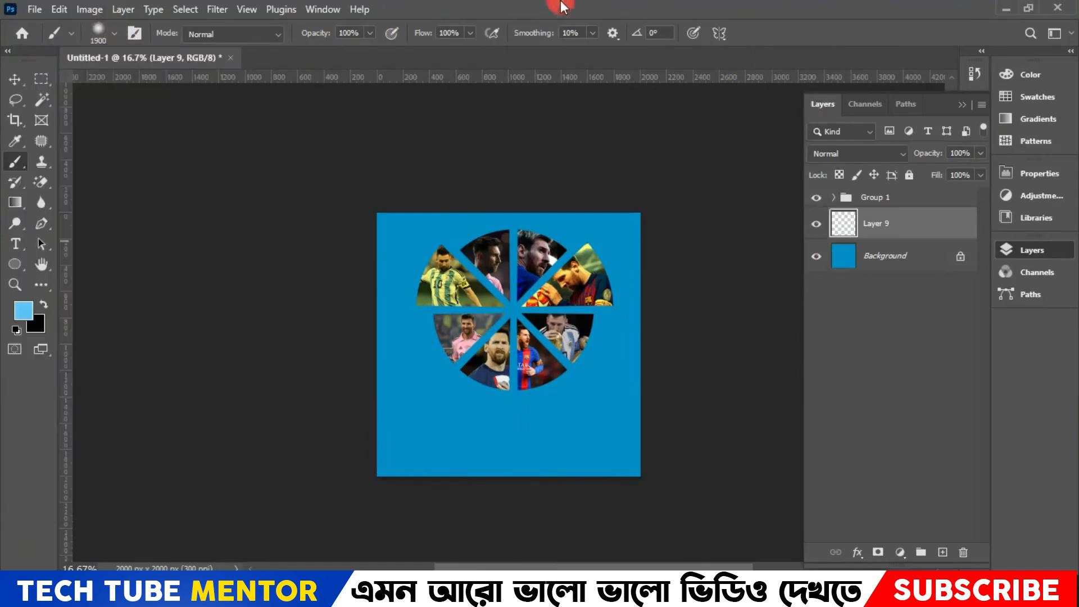
{"action": "left_click", "coordinate": [369, 38]}
{"action": "left_click", "coordinate": [473, 32]}
{"action": "left_click", "coordinate": [433, 49]}
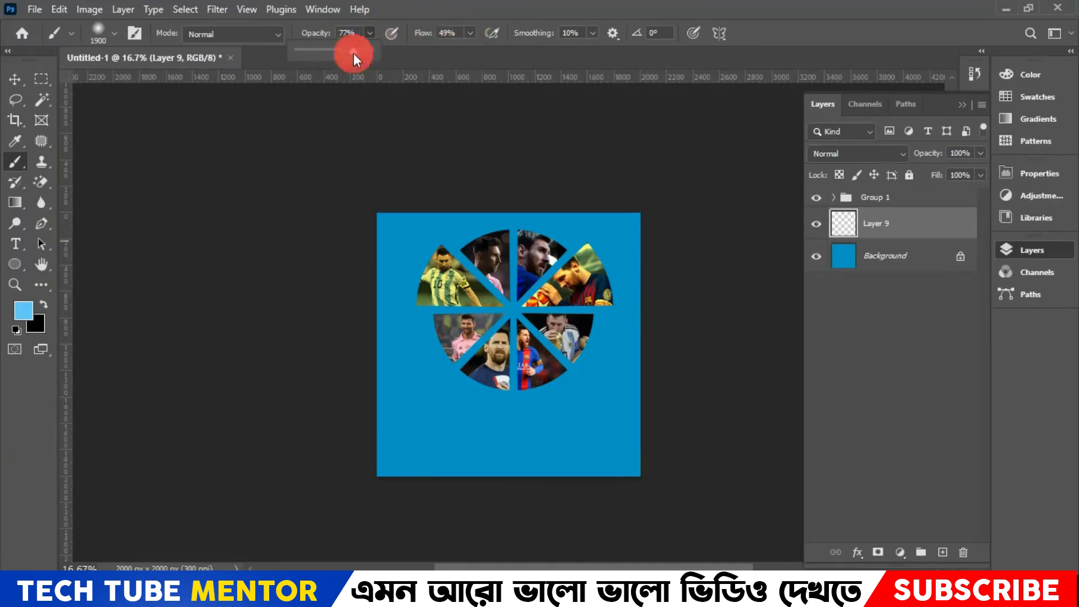
{"action": "left_click", "coordinate": [550, 6]}
- Paint a soft light blue glow on Layer 9 behind the circular graphic with several overlapping dabs
{"action": "left_click", "coordinate": [496, 301]}
{"action": "left_click", "coordinate": [527, 300]}
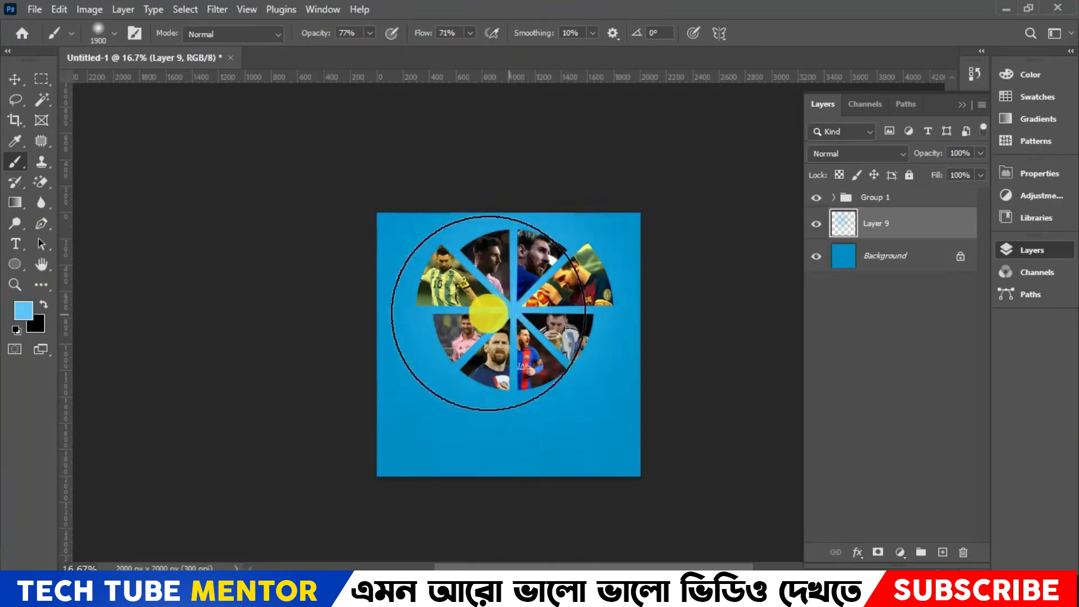
{"action": "left_click", "coordinate": [525, 306]}
{"action": "left_click", "coordinate": [525, 304]}
{"action": "left_click_drag", "start_coordinate": [526, 304], "coordinate": [457, 302]}
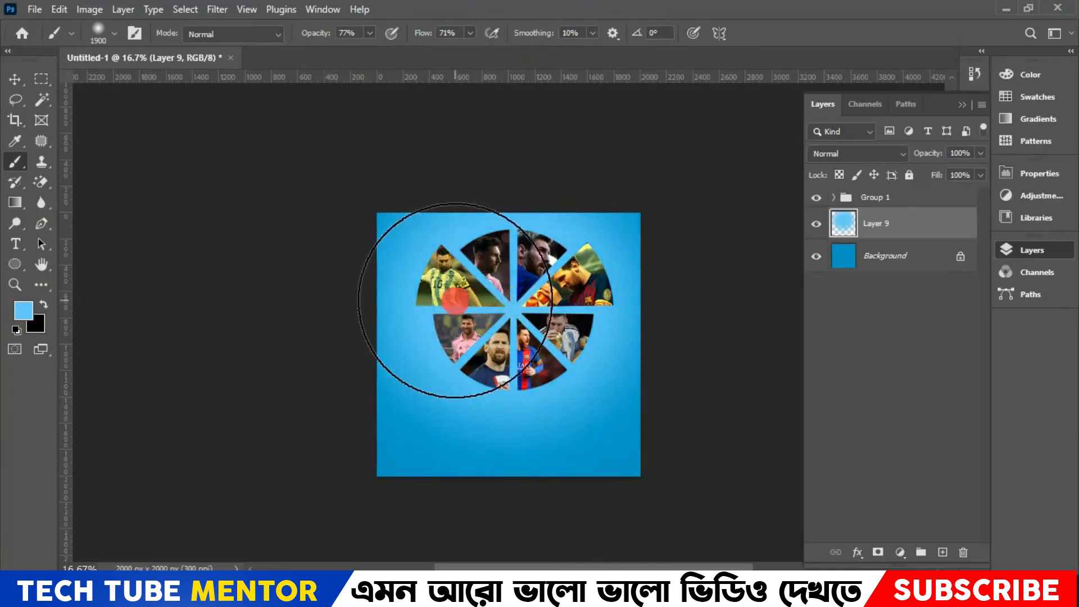
- Set the foreground color to white ffffff
{"action": "left_click", "coordinate": [22, 318]}
{"action": "left_click", "coordinate": [698, 129]}
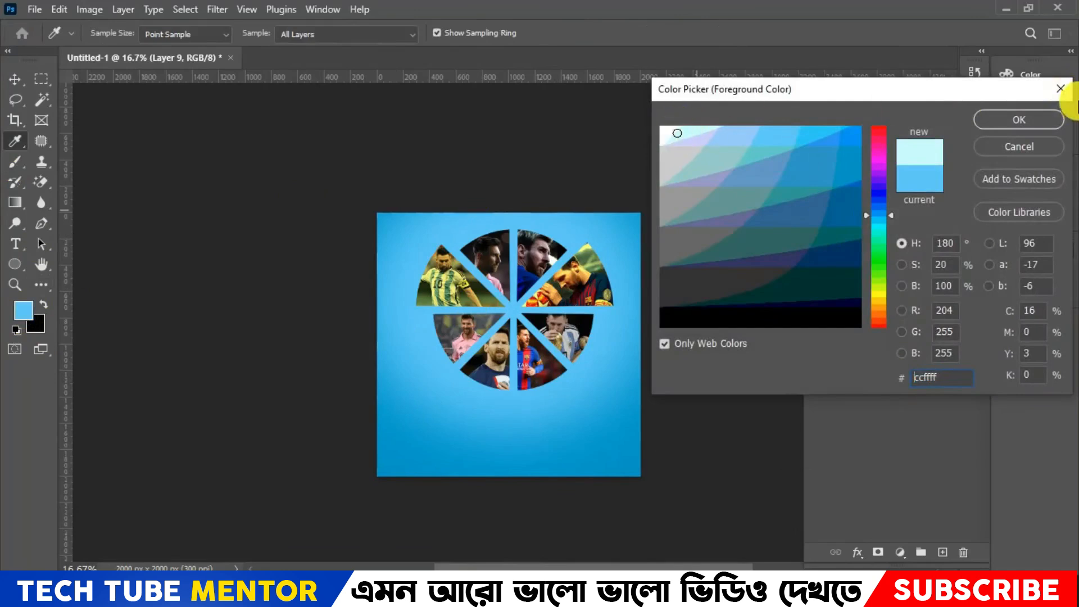
{"action": "left_click", "coordinate": [676, 131]}
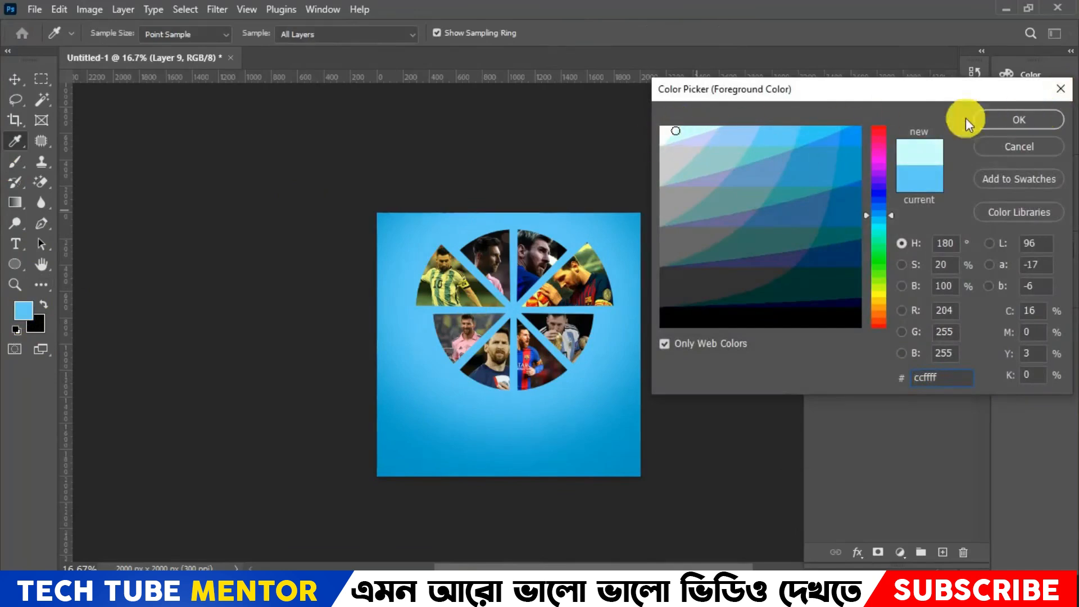
{"action": "left_click", "coordinate": [1037, 118]}
{"action": "key", "text": "b"}
{"action": "mouse_move", "coordinate": [512, 291]}
{"action": "left_mouse_down"}
{"action": "mouse_move", "coordinate": [542, 290]}
{"action": "mouse_move", "coordinate": [493, 302]}
{"action": "mouse_move", "coordinate": [555, 298]}
{"action": "mouse_move", "coordinate": [467, 306]}
{"action": "mouse_move", "coordinate": [538, 304]}
{"action": "left_mouse_up"}
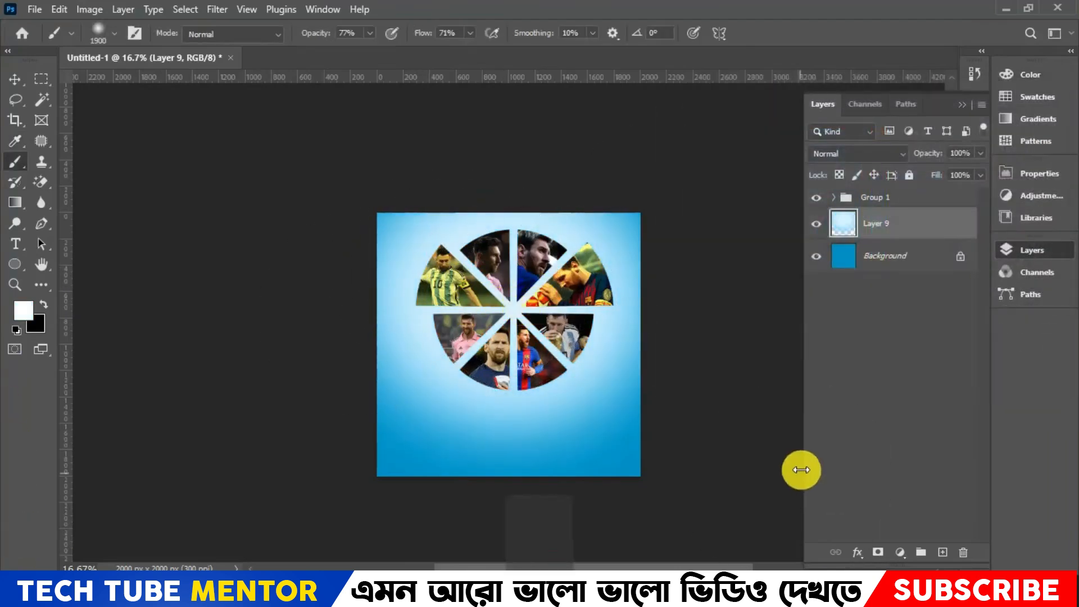
{"action": "key", "text": "ctrl+z"}
- Add a new layer above Layer 9 and paint a soft white glow on it behind the circular graphic's center
{"action": "left_click", "coordinate": [943, 553]}
{"action": "mouse_move", "coordinate": [482, 313]}
{"action": "left_mouse_down"}
{"action": "mouse_move", "coordinate": [506, 242]}
{"action": "mouse_move", "coordinate": [559, 309]}
{"action": "mouse_move", "coordinate": [439, 325]}
{"action": "mouse_move", "coordinate": [513, 124]}
{"action": "mouse_move", "coordinate": [517, 434]}
{"action": "mouse_move", "coordinate": [540, 314]}
{"action": "left_mouse_up"}
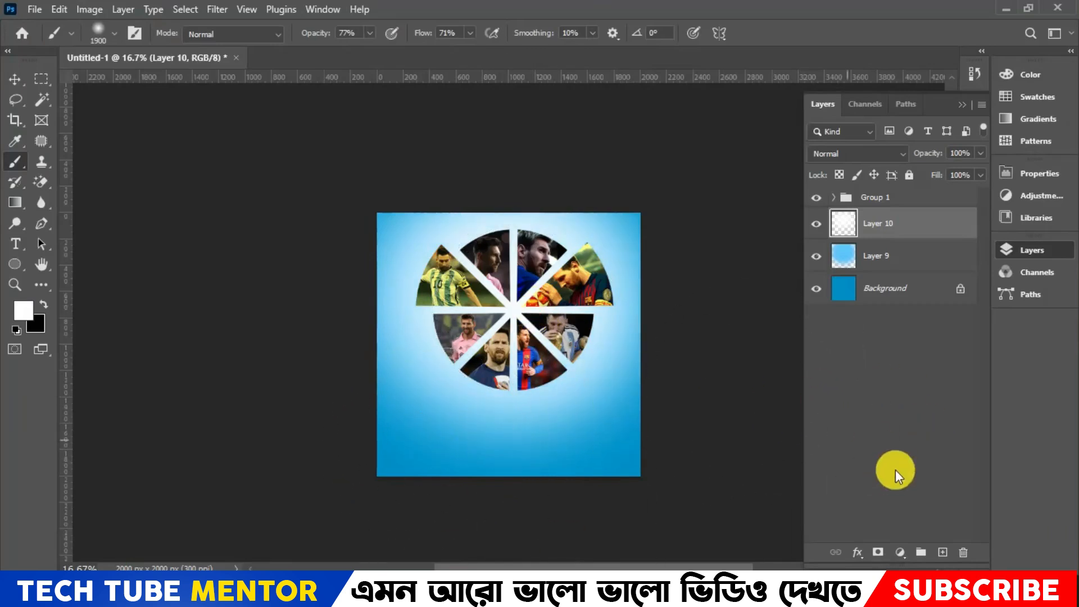
{"action": "key", "text": "ctrl+0"}
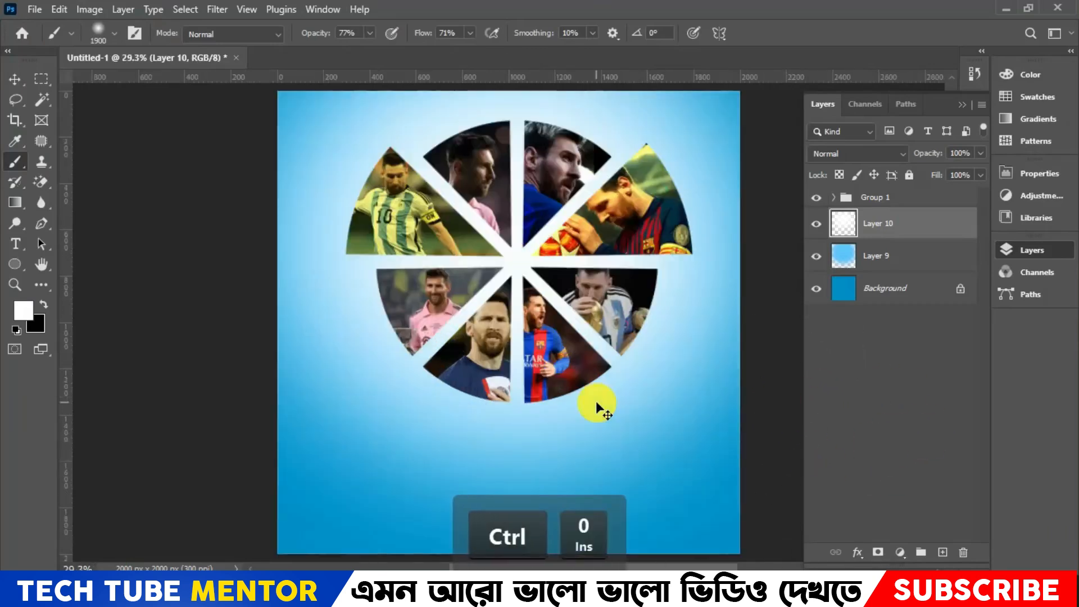
{"action": "key", "text": "ctrl+minus"}
{"action": "key", "text": "ctrl+minus"}
{"action": "key", "text": "ctrl+plus"}
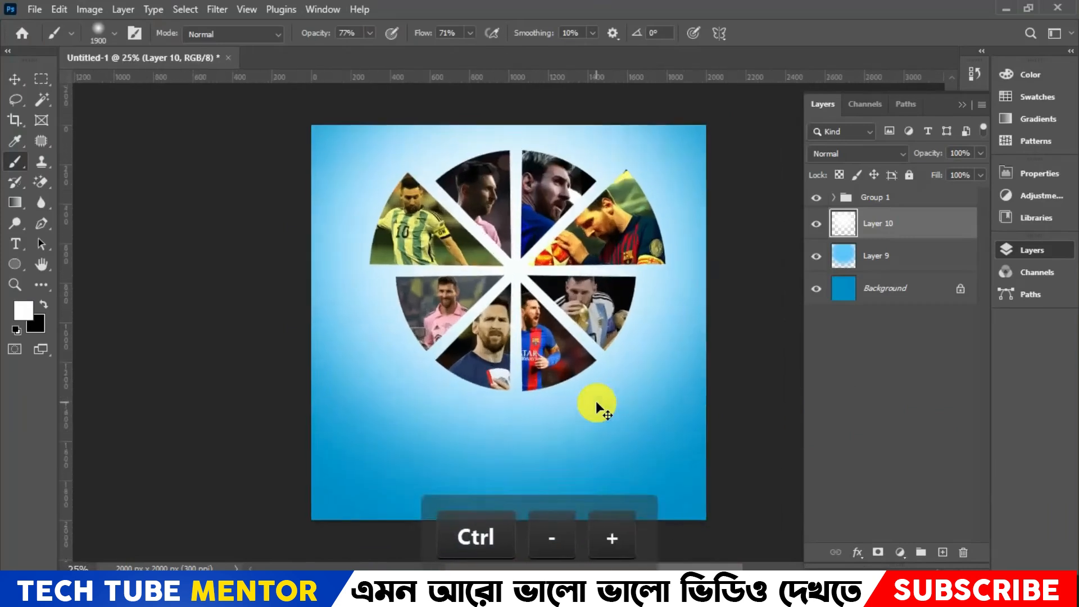
- Set the opacity of both Layer 10 and Layer 9 to 75%
{"action": "left_click", "coordinate": [980, 153]}
{"action": "left_click_drag", "start_coordinate": [966, 173], "coordinate": [961, 173]}
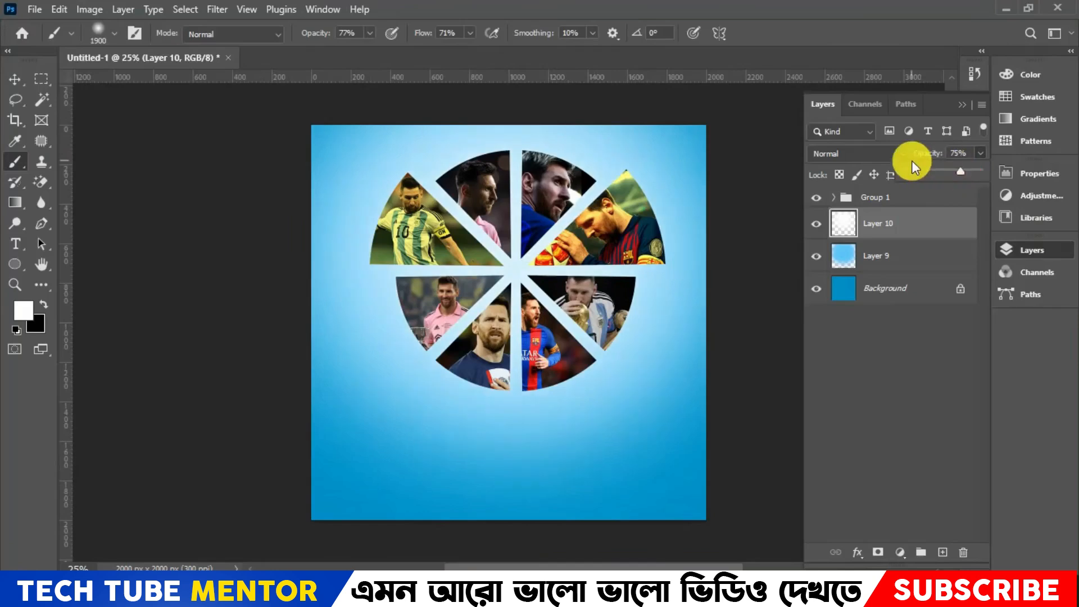
{"action": "left_click", "coordinate": [923, 271]}
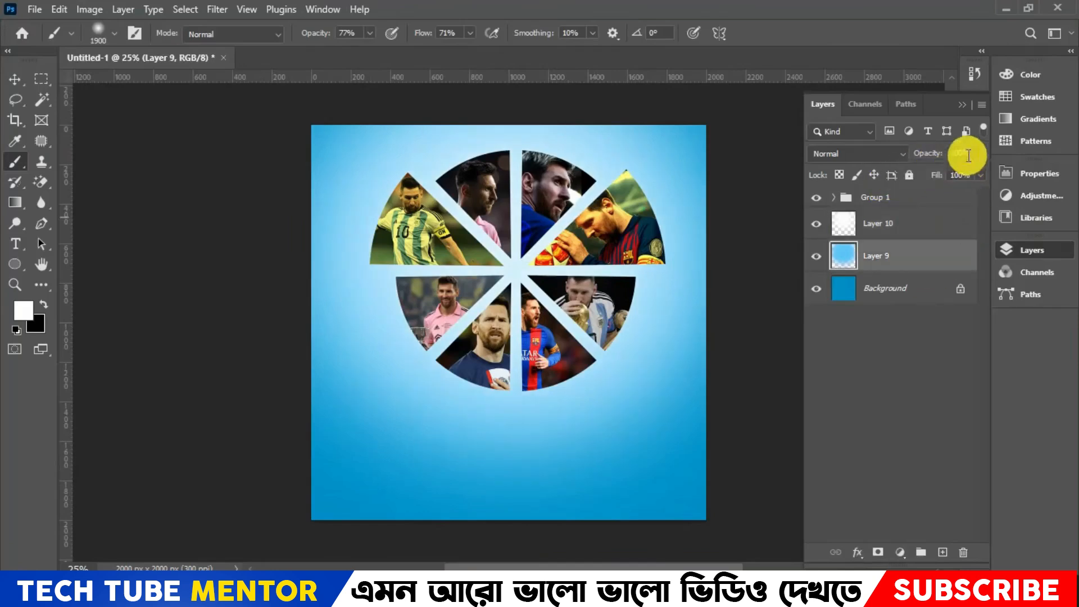
{"action": "left_click_drag", "start_coordinate": [961, 174], "coordinate": [957, 173]}
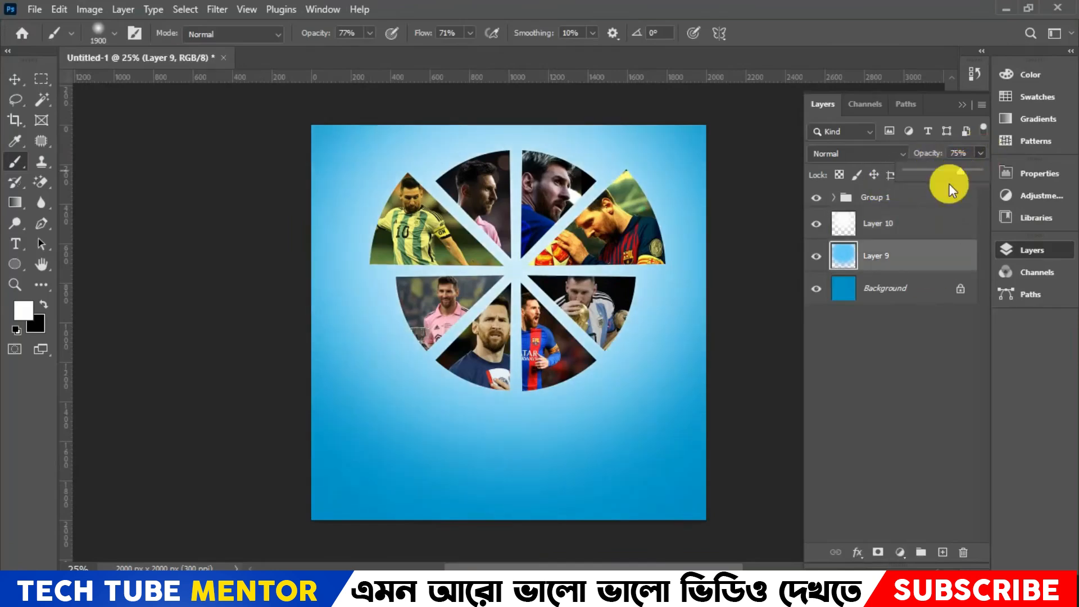
- Reduce the fill of Layer 10 to 91%
{"action": "left_click", "coordinate": [951, 223]}
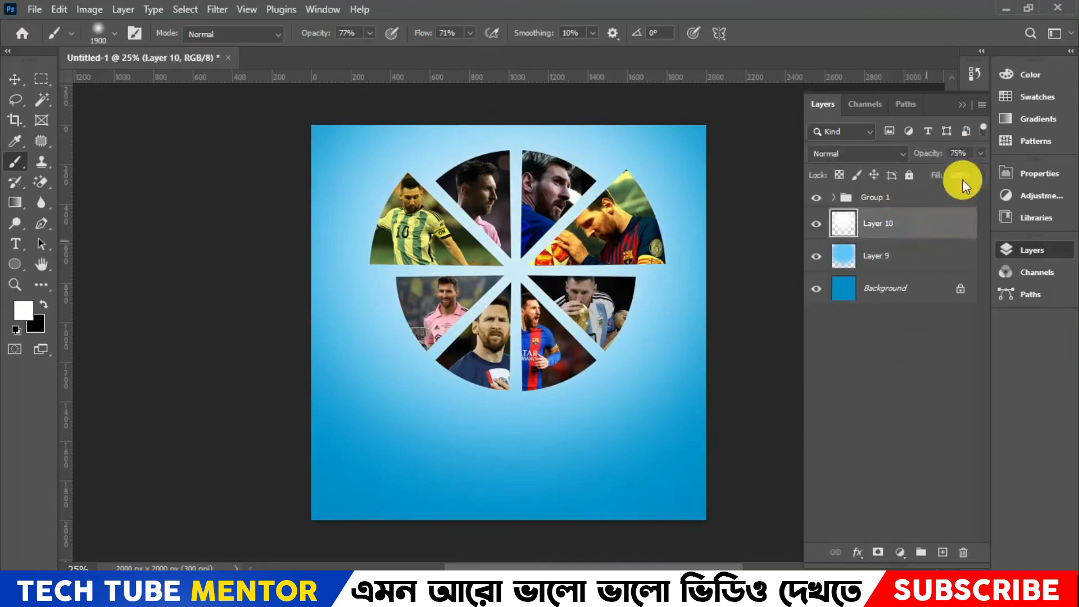
{"action": "mouse_move", "coordinate": [968, 194]}
{"action": "left_mouse_down"}
{"action": "mouse_move", "coordinate": [958, 193]}
{"action": "mouse_move", "coordinate": [972, 192]}
{"action": "left_mouse_up"}
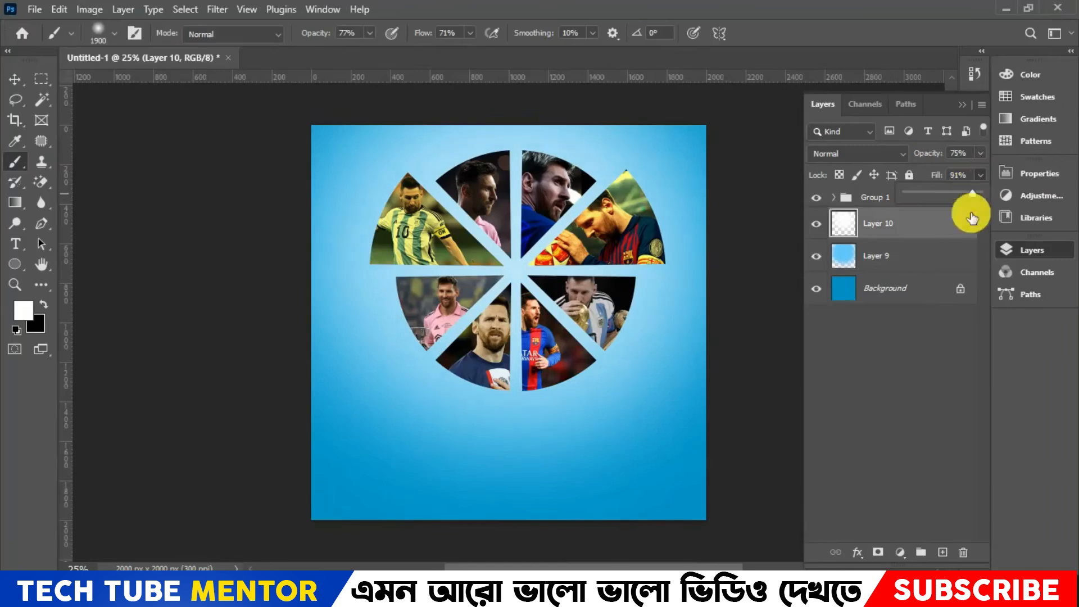
{"action": "left_click", "coordinate": [916, 328]}
{"action": "left_click", "coordinate": [928, 264]}
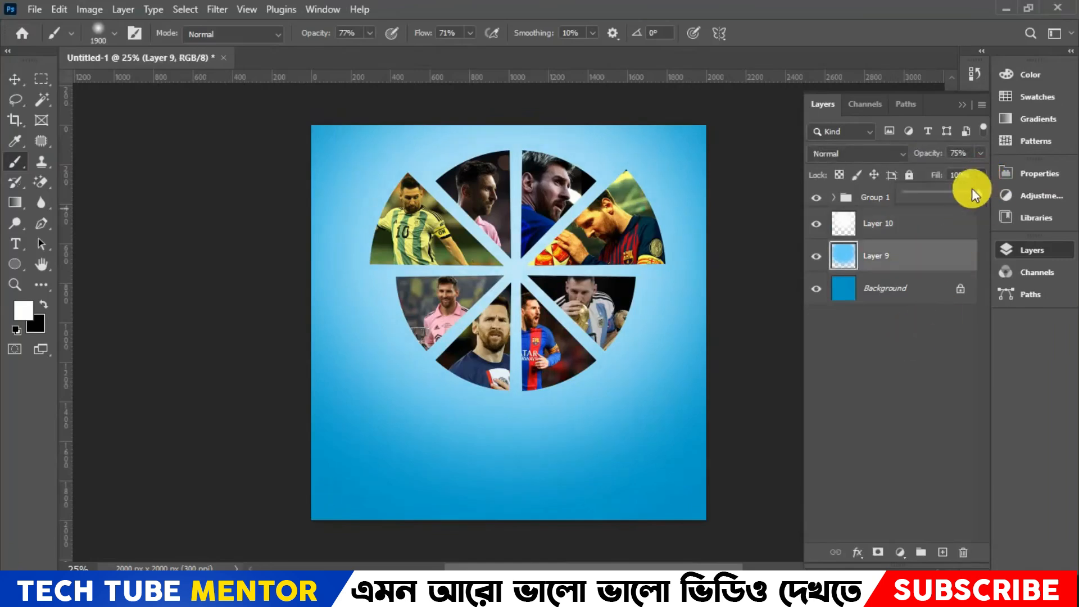
{"action": "left_click", "coordinate": [886, 362]}
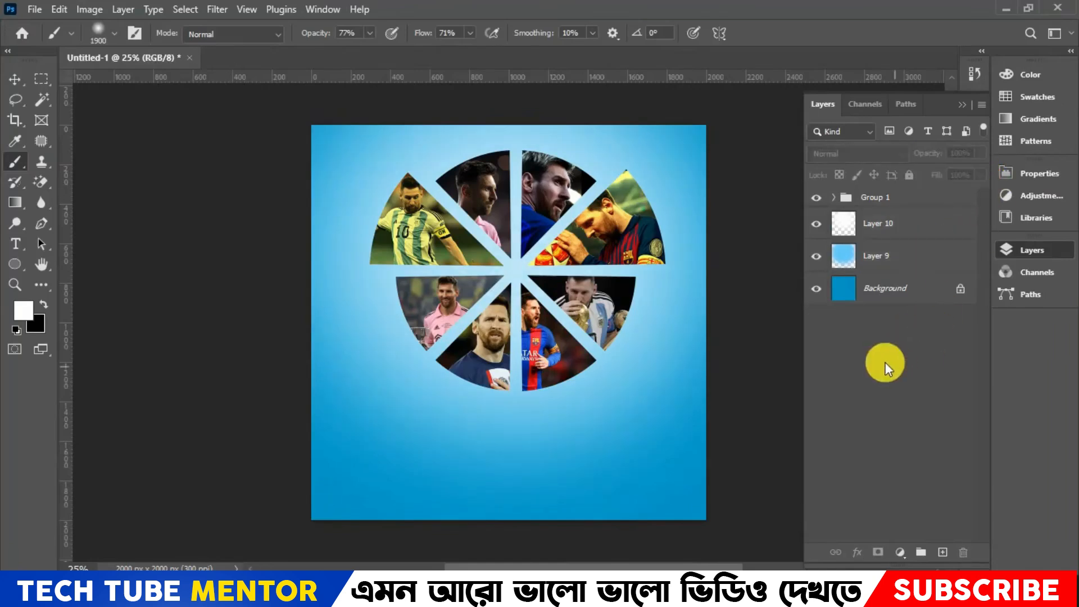
- Place the image img_2 as an embedded object directly above Layer 10
{"action": "left_click", "coordinate": [38, 10]}
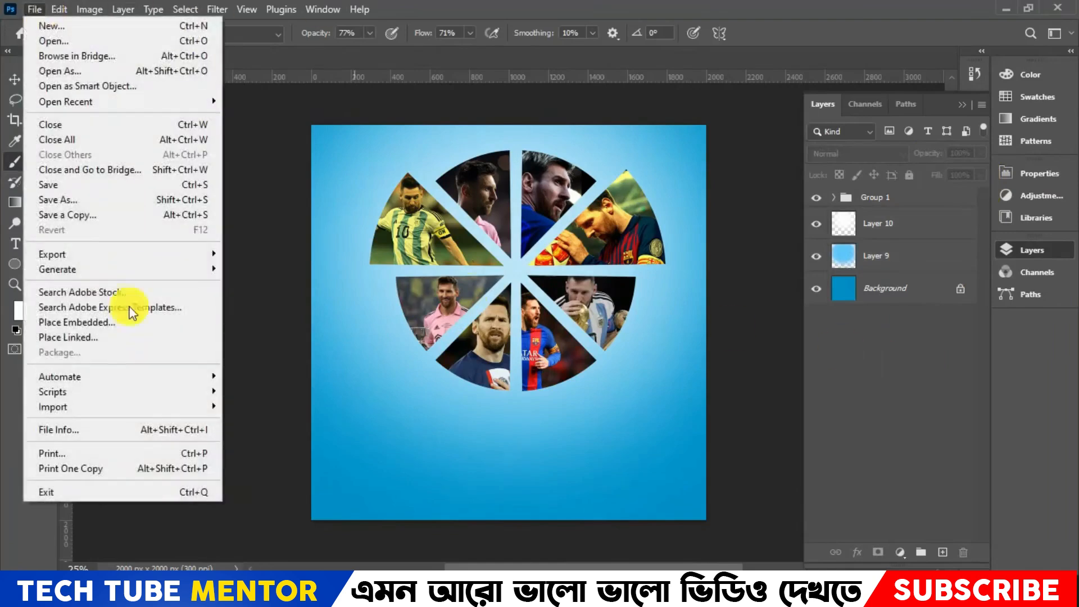
{"action": "left_click", "coordinate": [895, 297]}
{"action": "left_click", "coordinate": [884, 203]}
{"action": "left_click", "coordinate": [897, 228]}
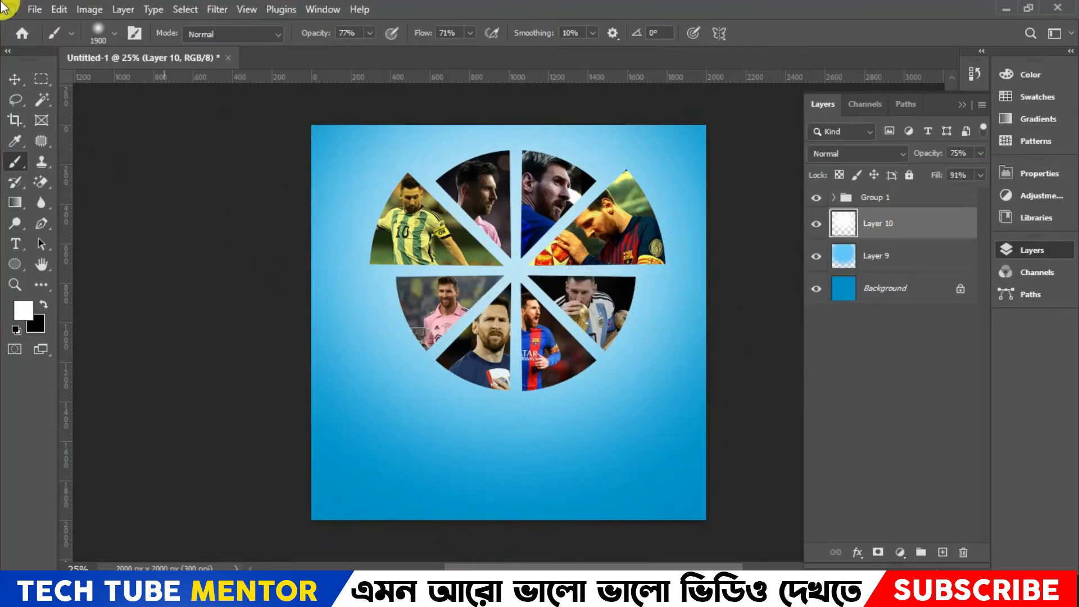
{"action": "left_click", "coordinate": [36, 9]}
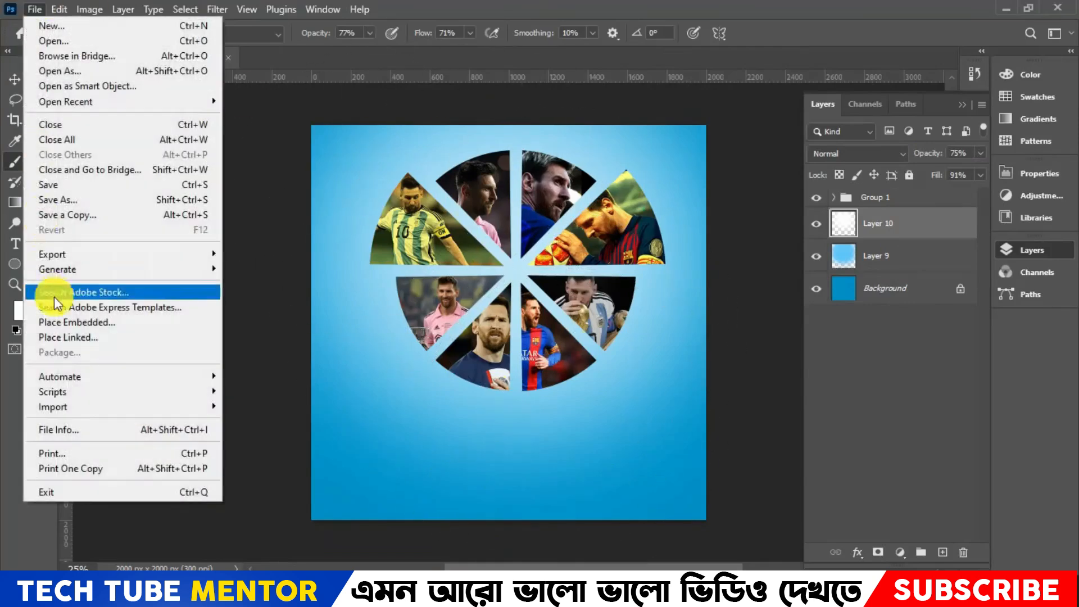
{"action": "left_click", "coordinate": [93, 322]}
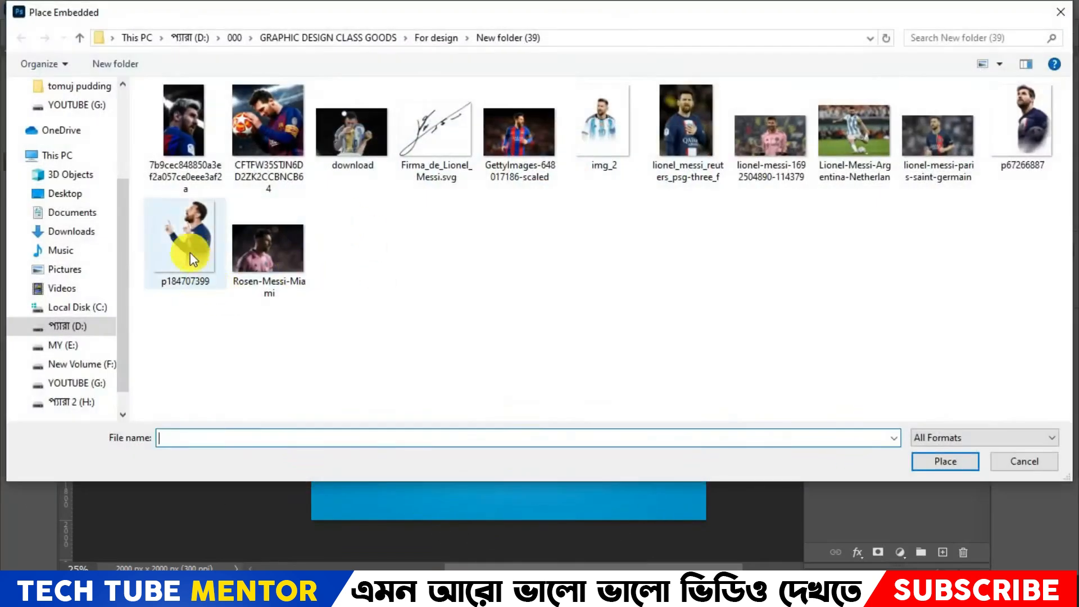
{"action": "double_click", "coordinate": [602, 129]}
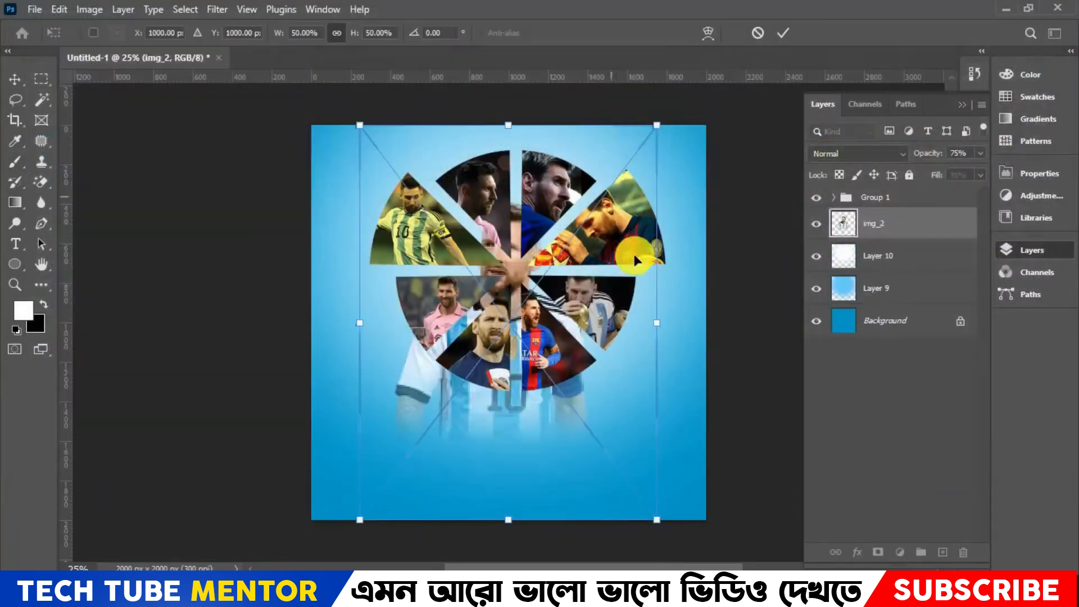
- Reorder the layers so Group 1 sits below img_2, with the portrait in front of the circular graphic
{"action": "left_click_drag", "start_coordinate": [926, 231], "coordinate": [920, 199]}
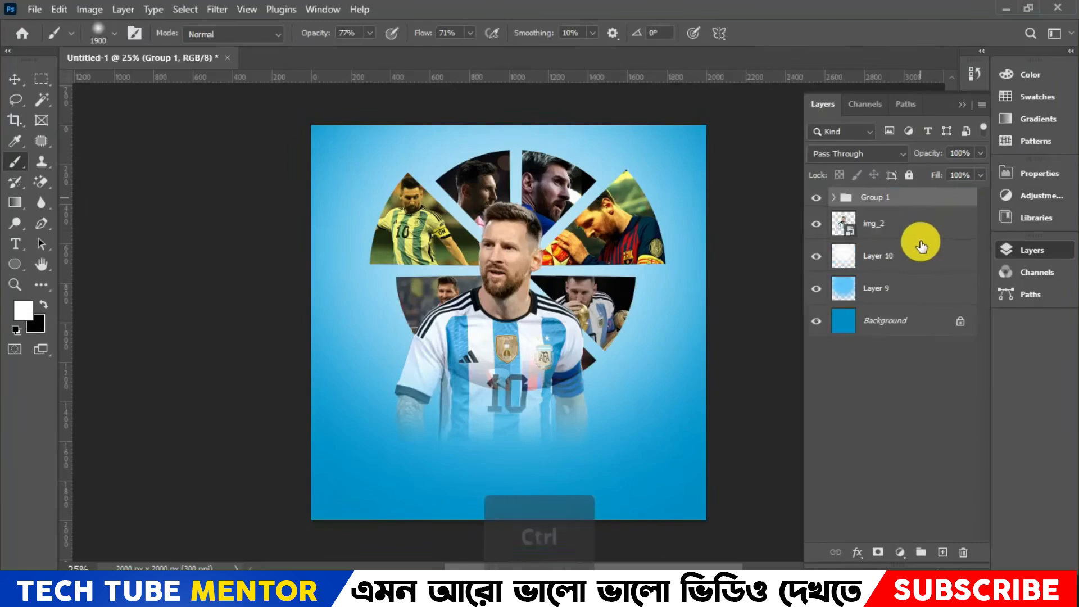
{"action": "key", "text": "ctrl+z"}
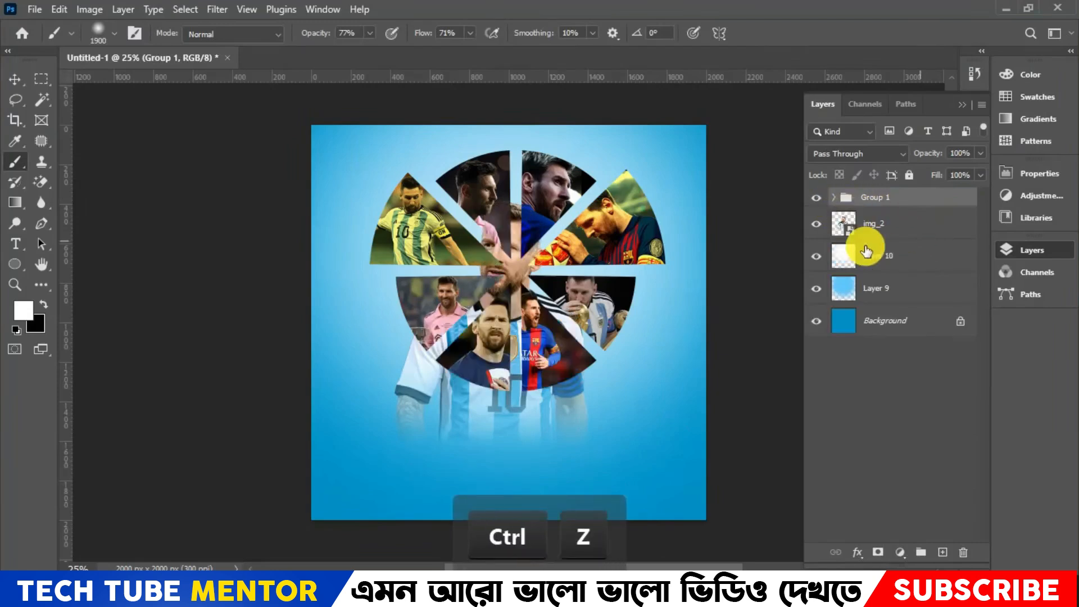
{"action": "left_click", "coordinate": [921, 230]}
{"action": "left_click", "coordinate": [913, 198]}
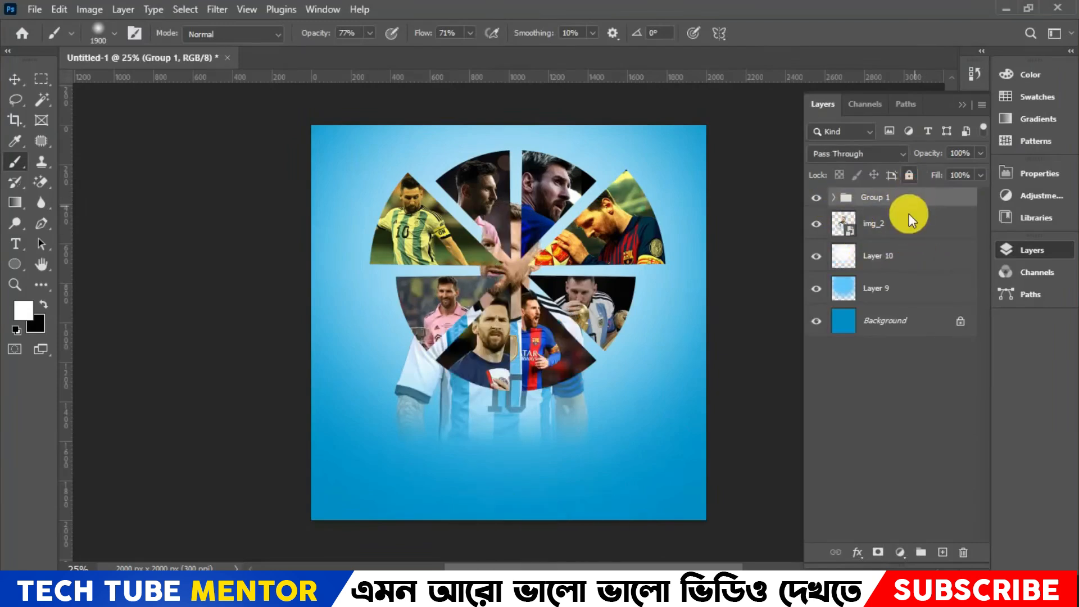
{"action": "left_click_drag", "start_coordinate": [918, 203], "coordinate": [920, 237]}
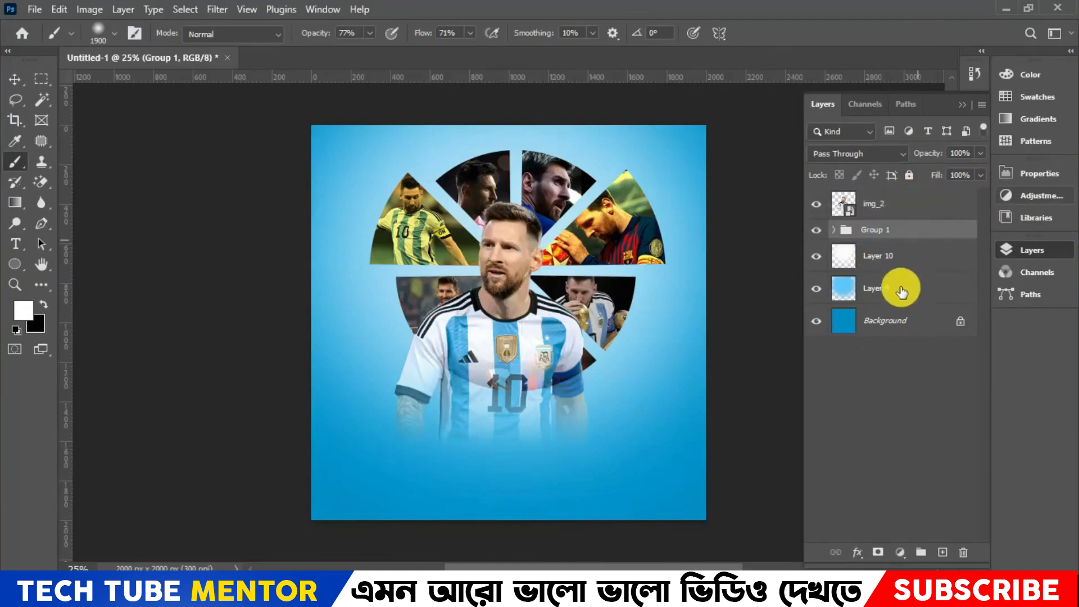
- Scale the img_2 portrait to 54.90% and position it in front of the circular graphic at about X 1059, Y 901 px
{"action": "left_click", "coordinate": [906, 210]}
{"action": "key", "text": "ctrl+t"}
{"action": "left_click_drag", "start_coordinate": [548, 370], "coordinate": [558, 345]}
{"action": "scroll", "coordinate": [624, 407], "scroll_direction": "up", "scroll_amount": 2}
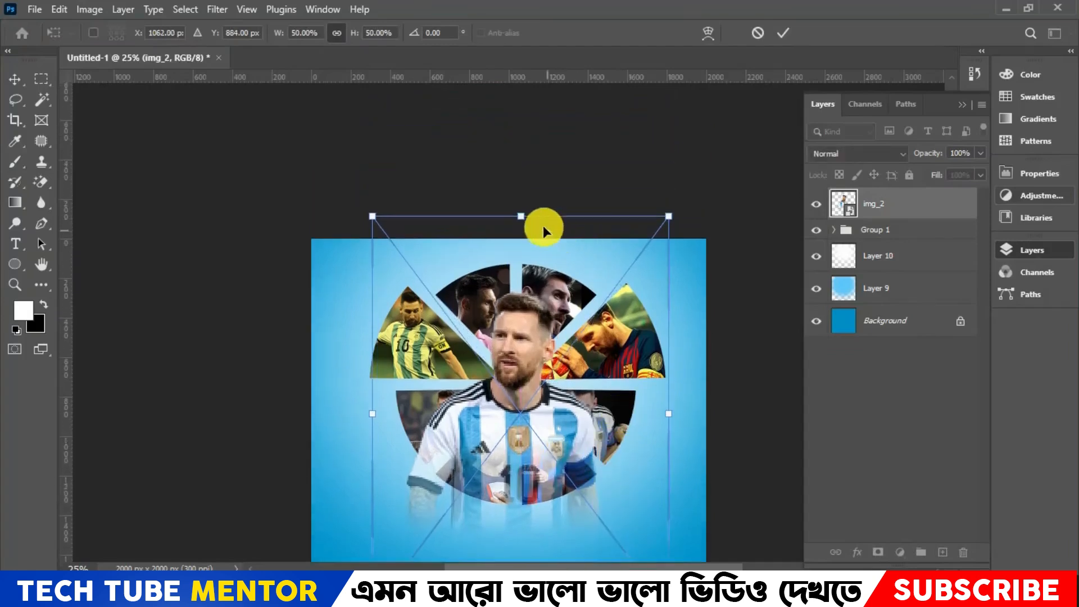
{"action": "left_click_drag", "start_coordinate": [526, 216], "coordinate": [531, 178]}
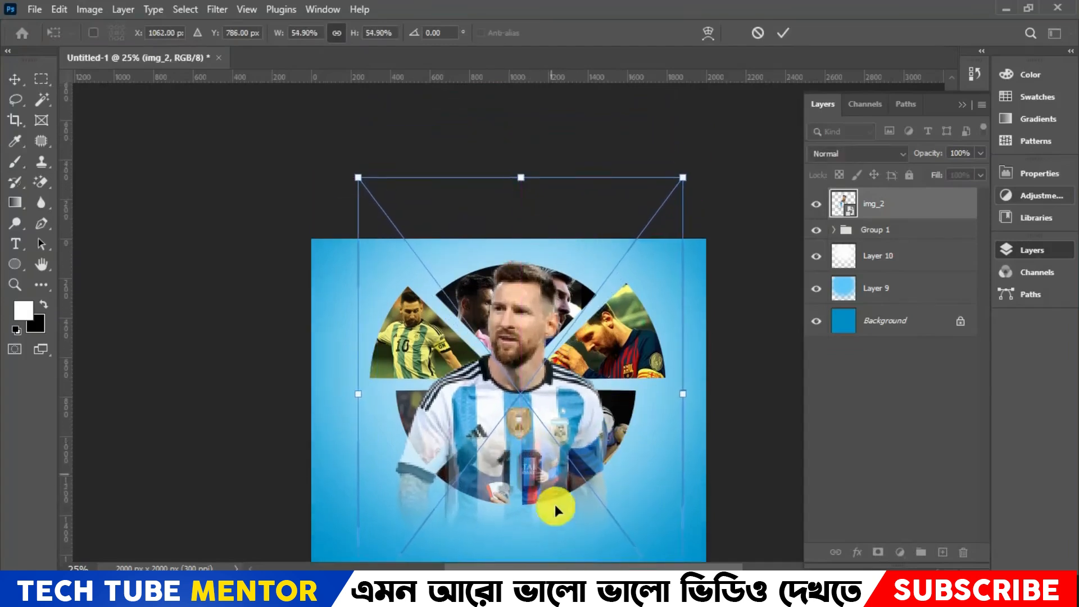
{"action": "scroll", "coordinate": [572, 381], "scroll_direction": "down", "scroll_amount": 2}
{"action": "scroll", "coordinate": [572, 381], "scroll_direction": "down", "scroll_amount": 2}
{"action": "mouse_move", "coordinate": [544, 294]}
{"action": "left_mouse_down"}
{"action": "mouse_move", "coordinate": [541, 325]}
{"action": "mouse_move", "coordinate": [545, 314]}
{"action": "left_mouse_up"}
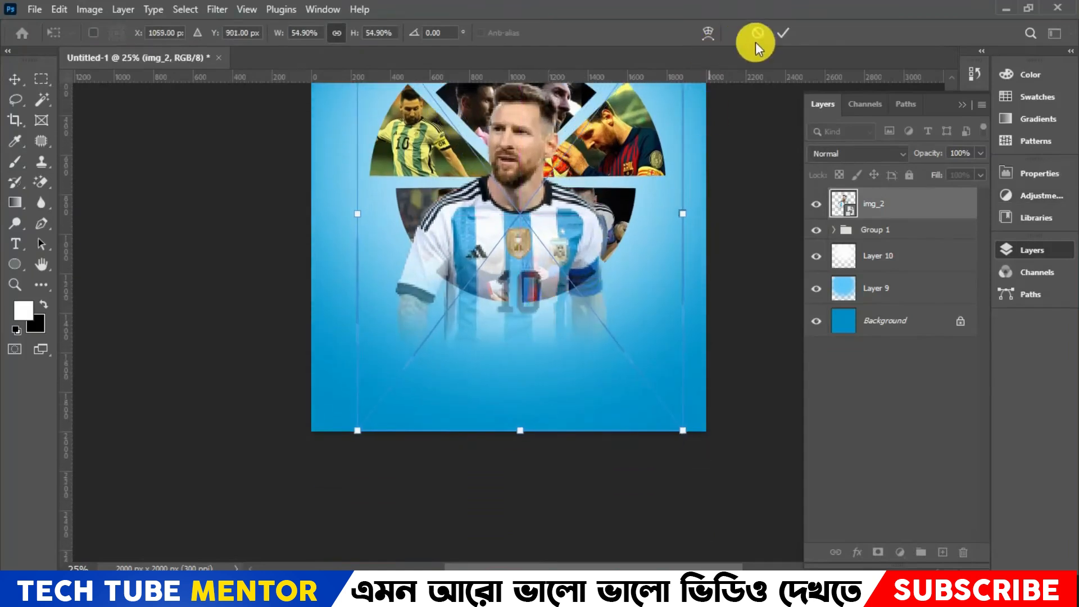
{"action": "left_click", "coordinate": [787, 39]}
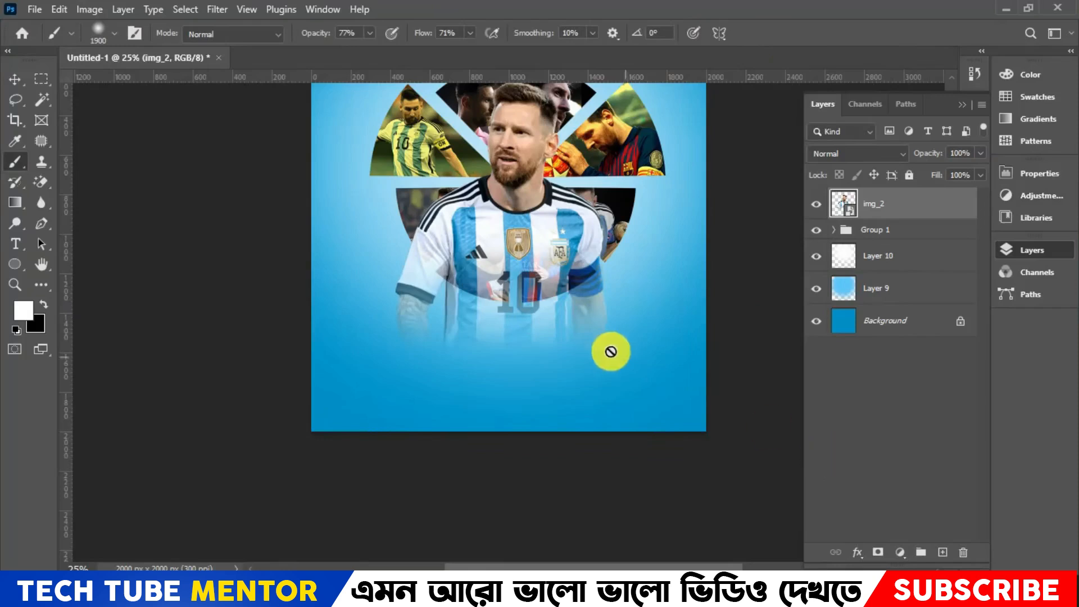
{"action": "scroll", "coordinate": [615, 340], "scroll_direction": "up", "scroll_amount": 1}
{"action": "scroll", "coordinate": [623, 327], "scroll_direction": "up", "scroll_amount": 1}
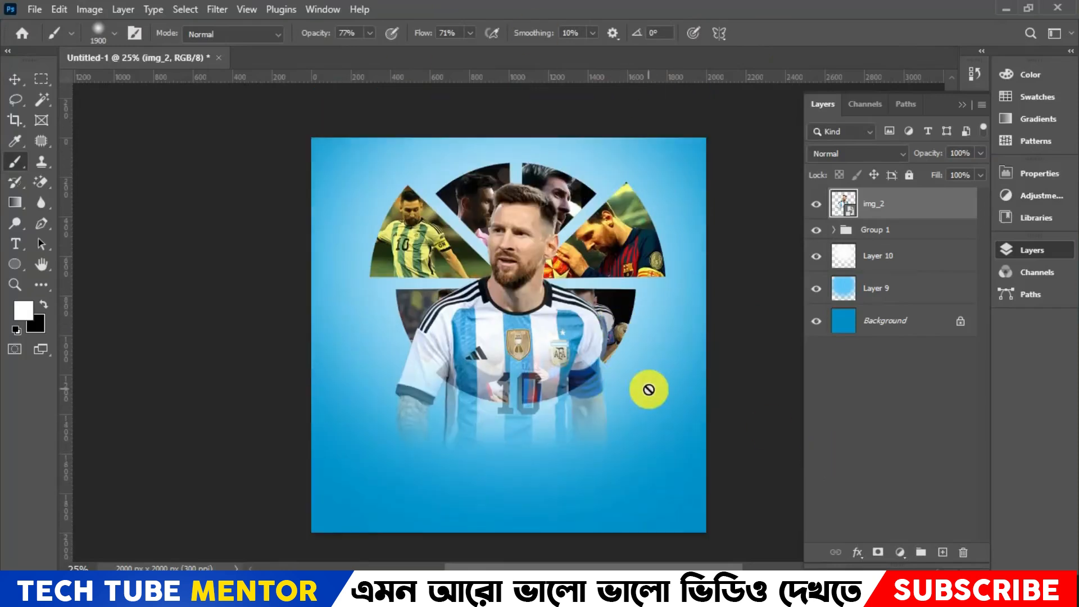
- Hide img_2 and place the image p184707399 as an embedded object over the circular graphic
{"action": "left_click", "coordinate": [831, 204]}
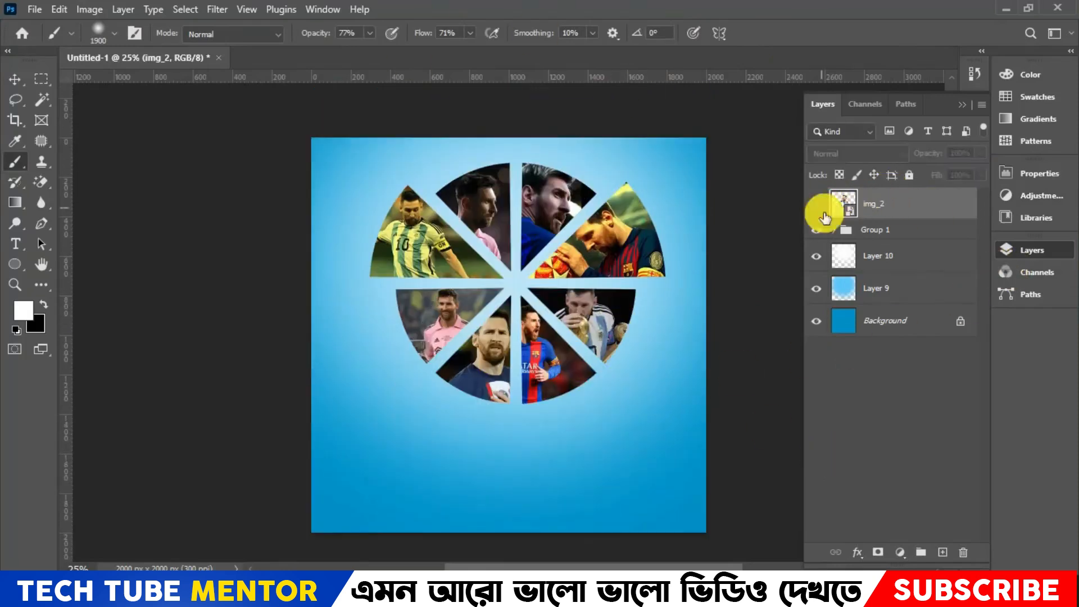
{"action": "left_click", "coordinate": [35, 10]}
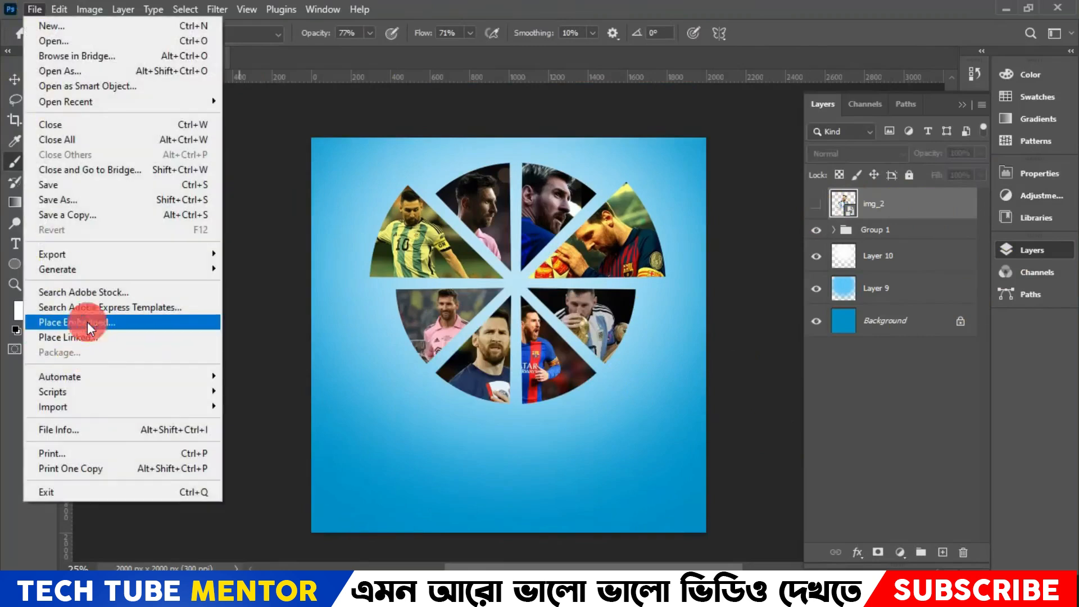
{"action": "left_click", "coordinate": [68, 323]}
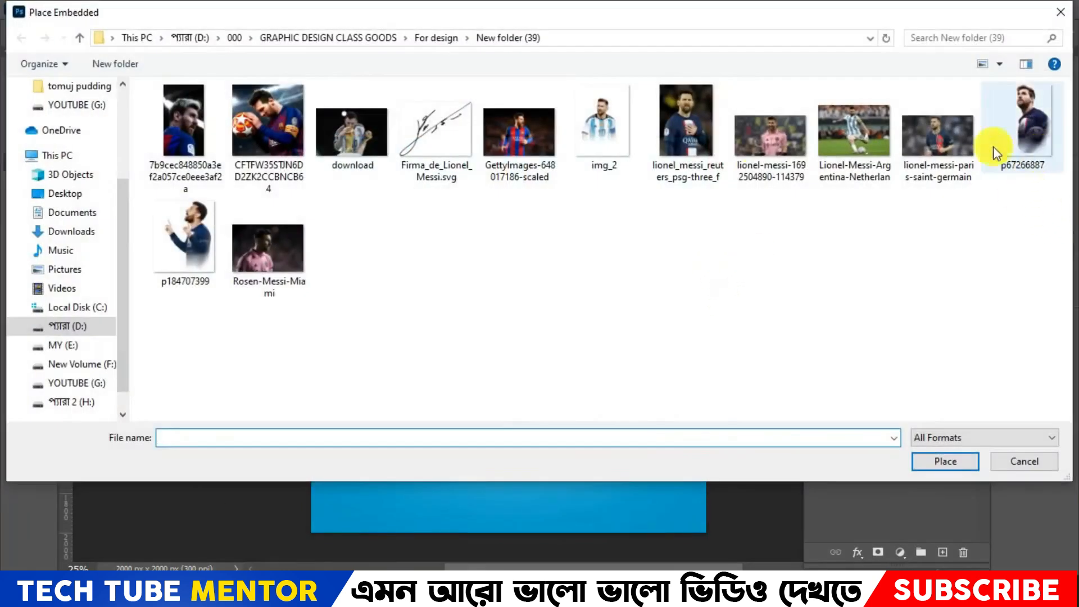
{"action": "double_click", "coordinate": [177, 247]}
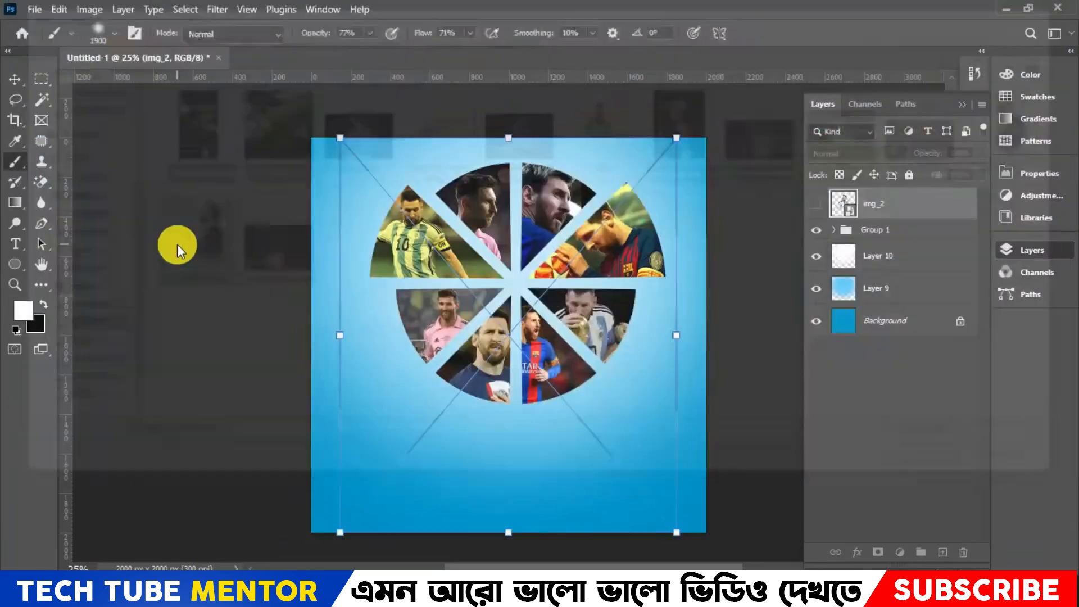
{"action": "left_click_drag", "start_coordinate": [565, 331], "coordinate": [517, 340]}
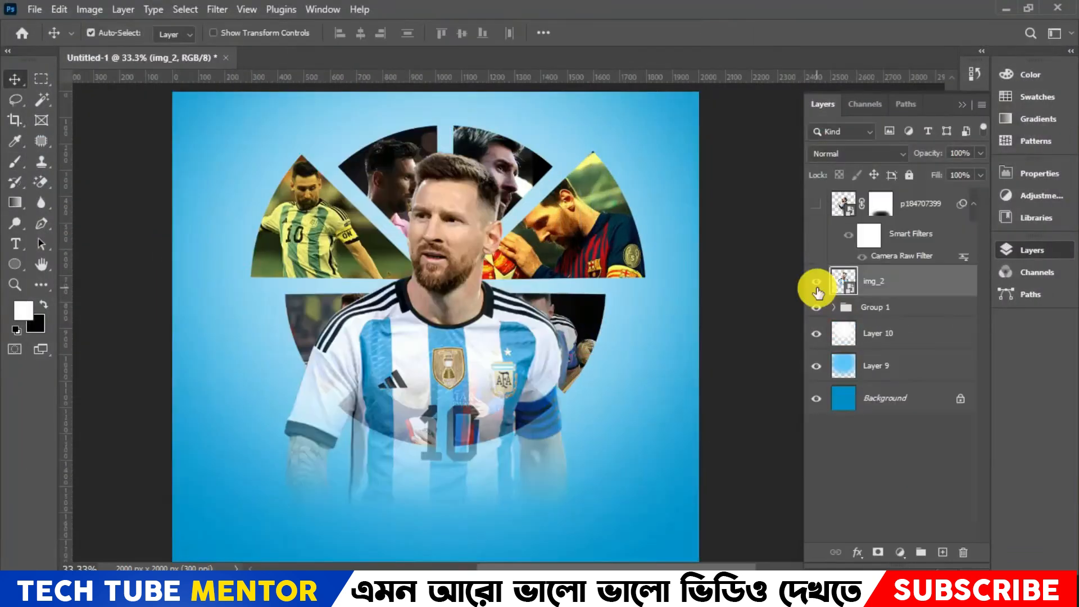
- Scale the img_2 portrait to 57.85% and lower it to about X 1035.5, Y 1090 px
{"action": "key", "text": "ctrl+t"}
{"action": "key", "text": "ctrl+minus"}
{"action": "left_click_drag", "start_coordinate": [486, 393], "coordinate": [488, 416]}
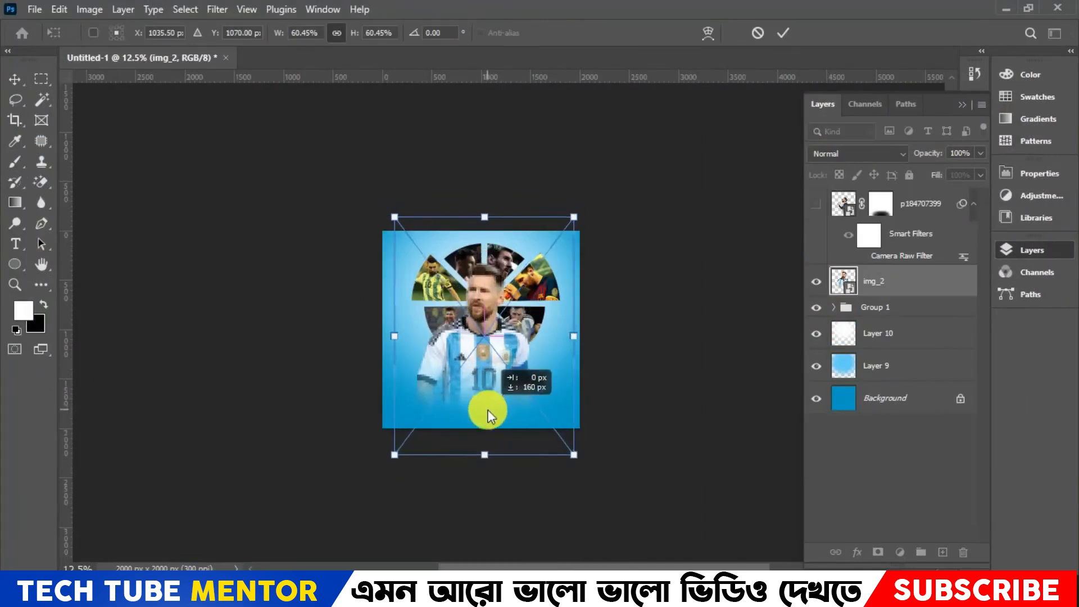
{"action": "left_click_drag", "start_coordinate": [487, 457], "coordinate": [488, 451]}
{"action": "key", "text": "Down"}
{"action": "key", "text": "Down"}
{"action": "key", "text": "Down"}
{"action": "key", "text": "Down"}
{"action": "key", "text": "Up"}
{"action": "key", "text": "Up"}
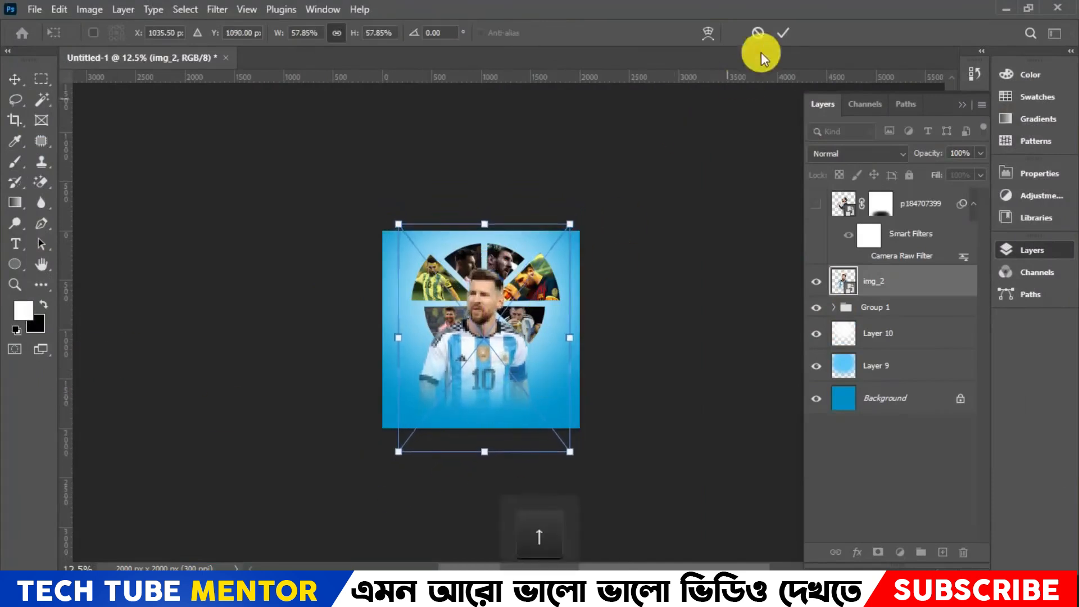
{"action": "left_click", "coordinate": [783, 33]}
- Delete the hidden p184707399 layer
{"action": "key", "text": "ctrl+0"}
{"action": "key", "text": "ctrl+plus"}
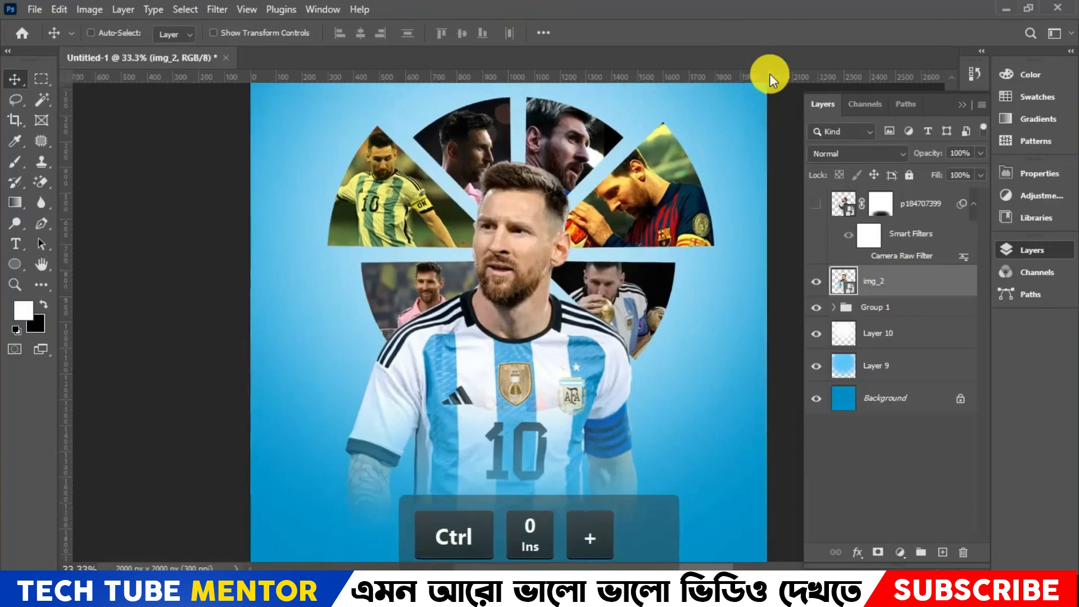
{"action": "key", "text": "ctrl+minus"}
{"action": "key", "text": "ctrl+minus"}
{"action": "key", "text": "ctrl+plus"}
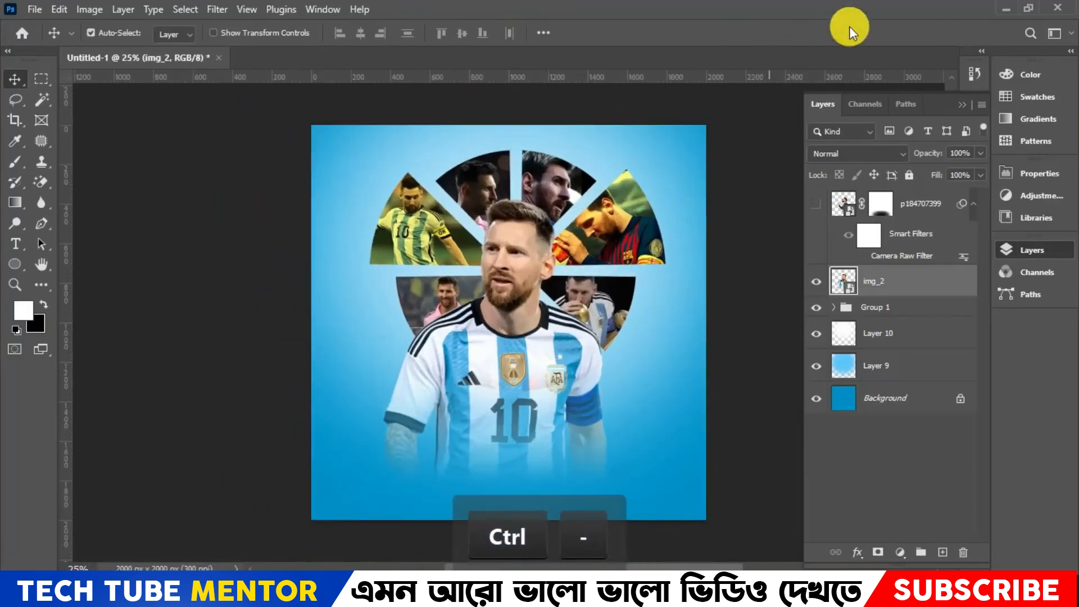
{"action": "left_click", "coordinate": [925, 205]}
{"action": "key", "text": "Delete"}
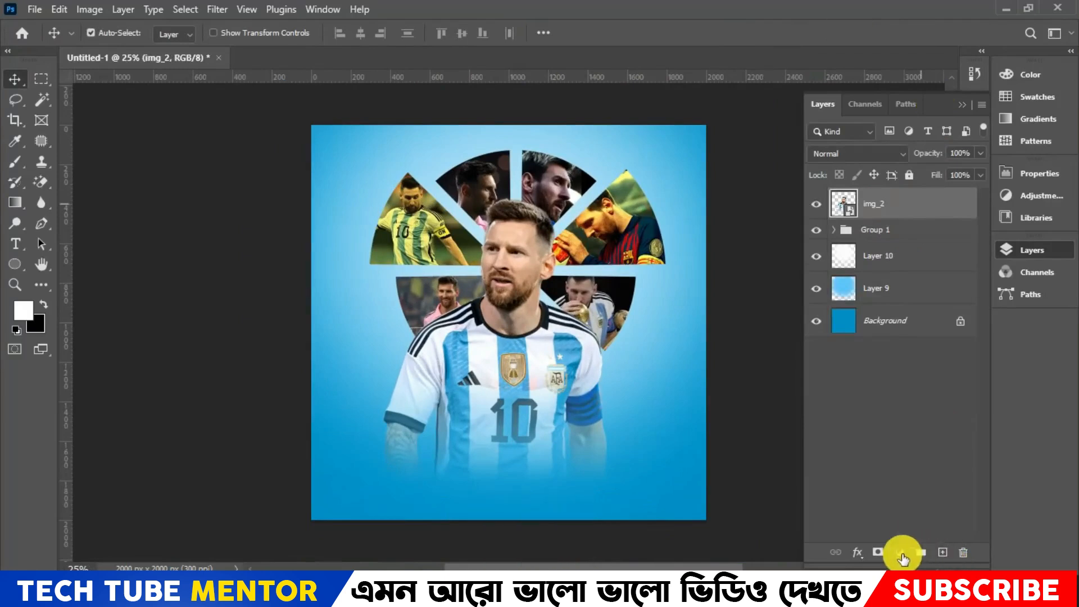
- Add a layer mask to img_2 and fade the portrait's lower edge into the background with a soft 600 px black brush
{"action": "left_click", "coordinate": [878, 553]}
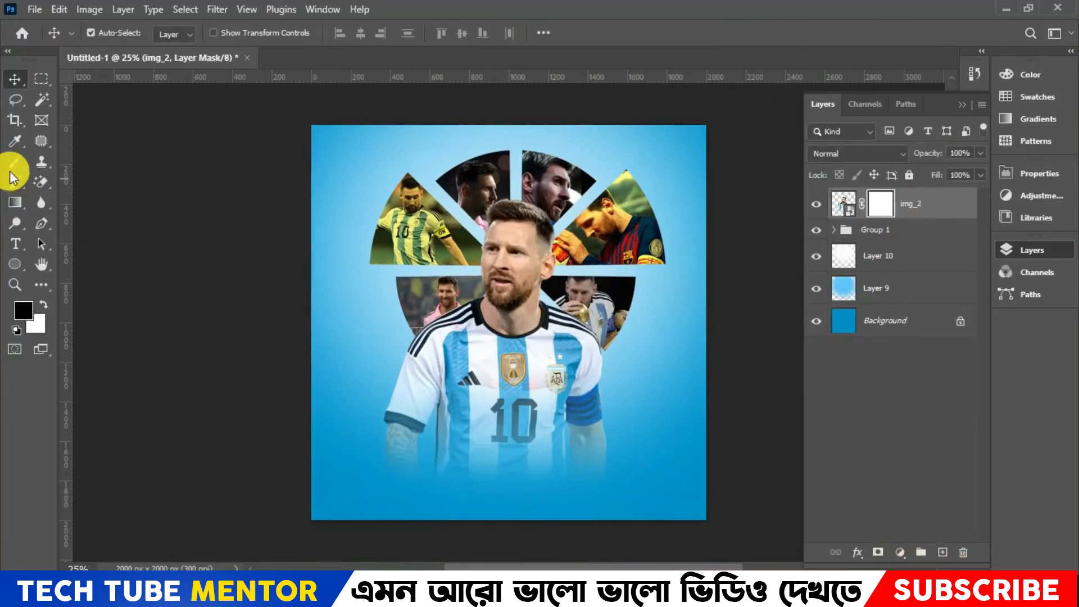
{"action": "left_click", "coordinate": [15, 162]}
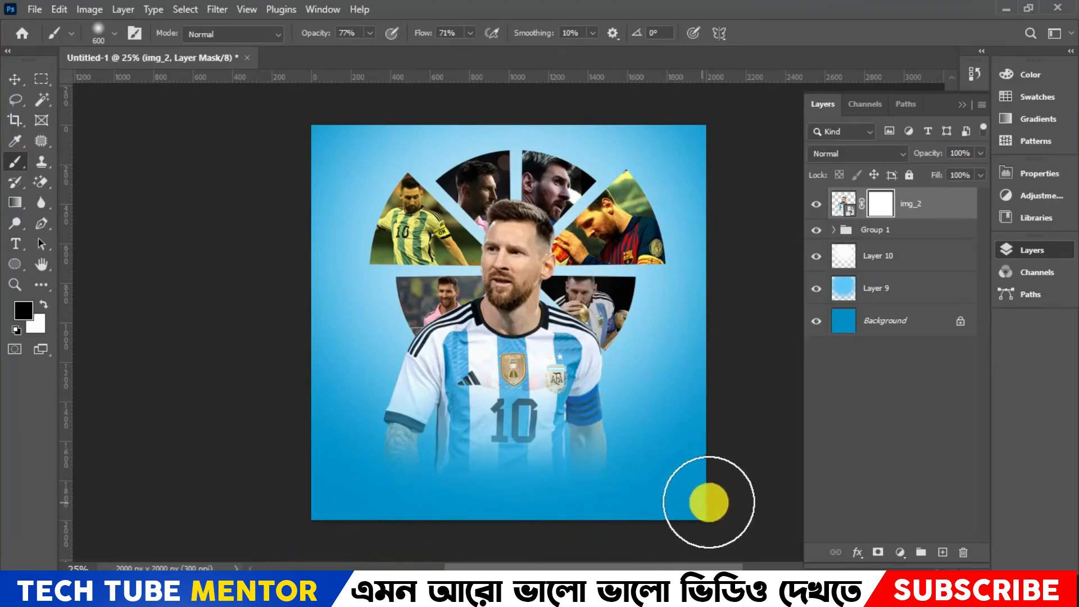
{"action": "mouse_move", "coordinate": [629, 489]}
{"action": "left_mouse_down"}
{"action": "mouse_move", "coordinate": [569, 501]}
{"action": "mouse_move", "coordinate": [228, 476]}
{"action": "left_mouse_up"}
{"action": "mouse_move", "coordinate": [804, 498]}
{"action": "left_mouse_down"}
{"action": "mouse_move", "coordinate": [600, 470]}
{"action": "mouse_move", "coordinate": [241, 457]}
{"action": "mouse_move", "coordinate": [697, 476]}
{"action": "mouse_move", "coordinate": [575, 465]}
{"action": "left_mouse_up"}
{"action": "key", "text": "ctrl+z"}
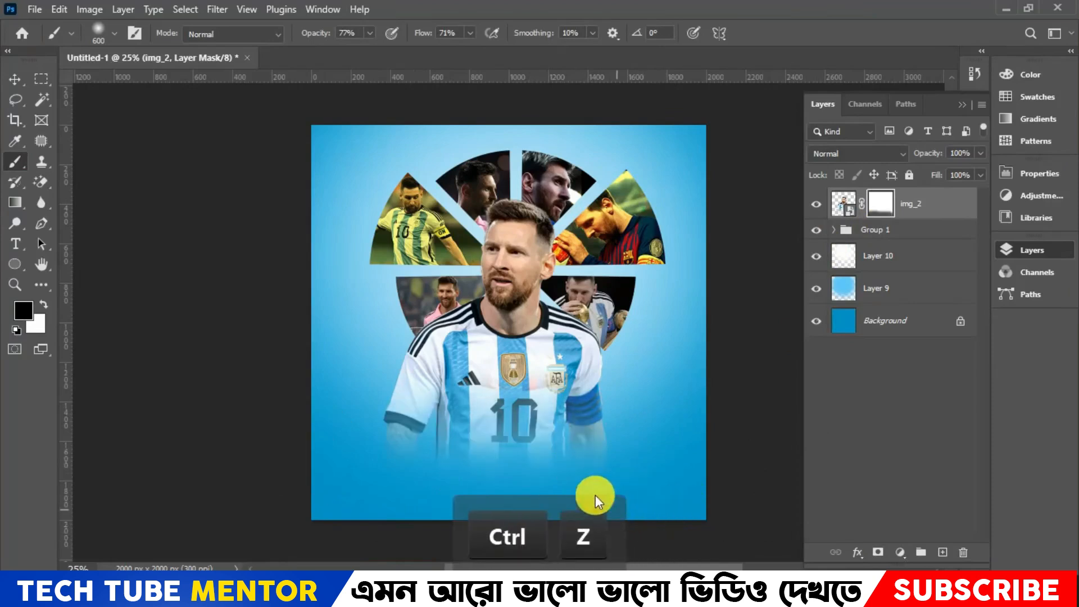
{"action": "mouse_move", "coordinate": [445, 498]}
{"action": "left_mouse_down"}
{"action": "mouse_move", "coordinate": [650, 482]}
{"action": "mouse_move", "coordinate": [638, 494]}
{"action": "left_mouse_up"}
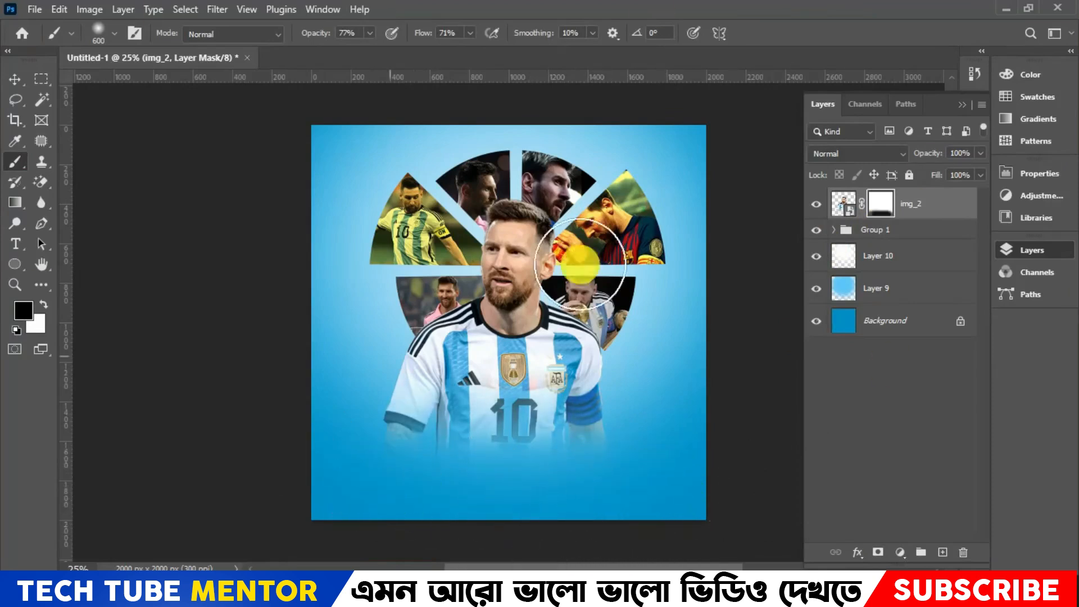
- Shift the circular graphic in Group 1 about 25 px to the left behind the portrait
{"action": "left_click", "coordinate": [15, 78]}
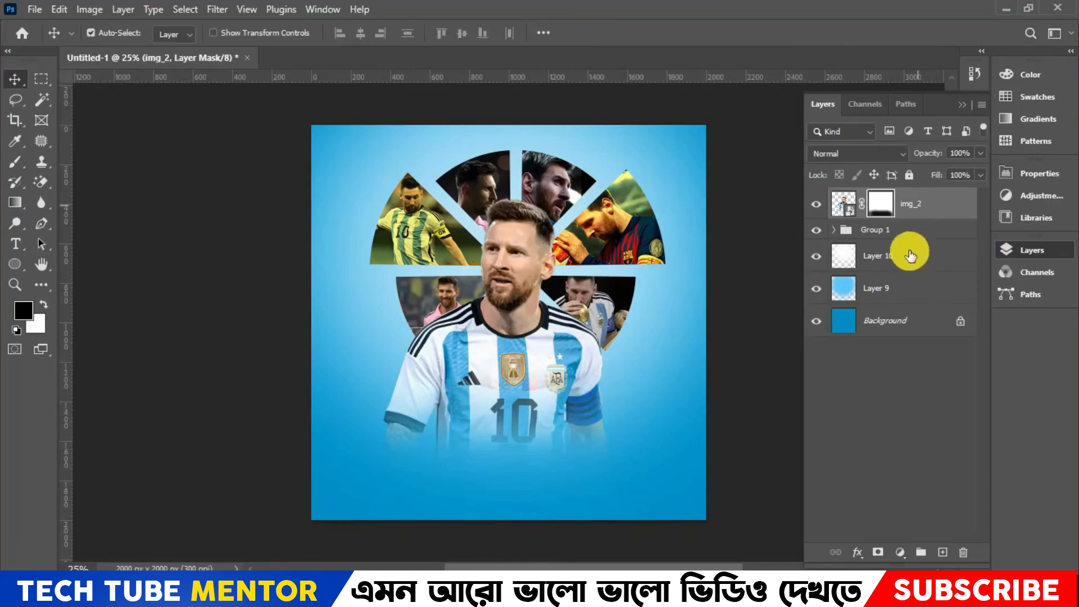
{"action": "left_click", "coordinate": [916, 230]}
{"action": "key", "text": "ctrl+t"}
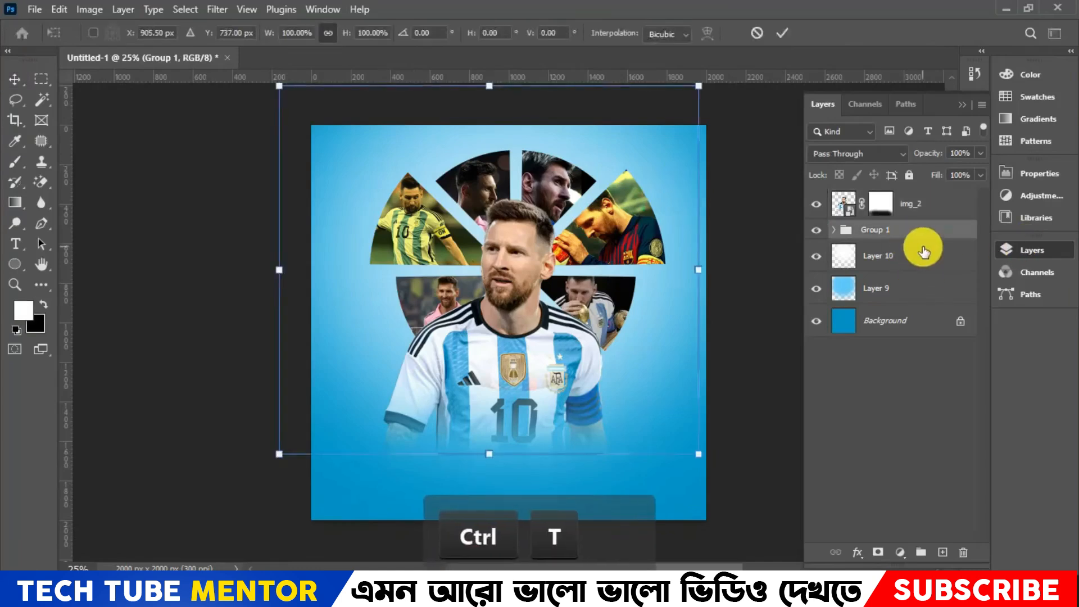
{"action": "key", "text": "Left"}
{"action": "key", "text": "Left"}
{"action": "key", "text": "Left"}
{"action": "key", "text": "Left"}
{"action": "key", "text": "Left"}
{"action": "key", "text": "Left"}
{"action": "key", "text": "Left"}
{"action": "key", "text": "Left"}
{"action": "key", "text": "Left"}
{"action": "key", "text": "Left"}
{"action": "key", "text": "Left"}
{"action": "key", "text": "Left"}
{"action": "key", "text": "Left"}
{"action": "key", "text": "Left"}
{"action": "key", "text": "Left"}
{"action": "key", "text": "Left"}
{"action": "key", "text": "Left"}
{"action": "key", "text": "Left"}
{"action": "key", "text": "Left"}
{"action": "key", "text": "Left"}
{"action": "key", "text": "Left"}
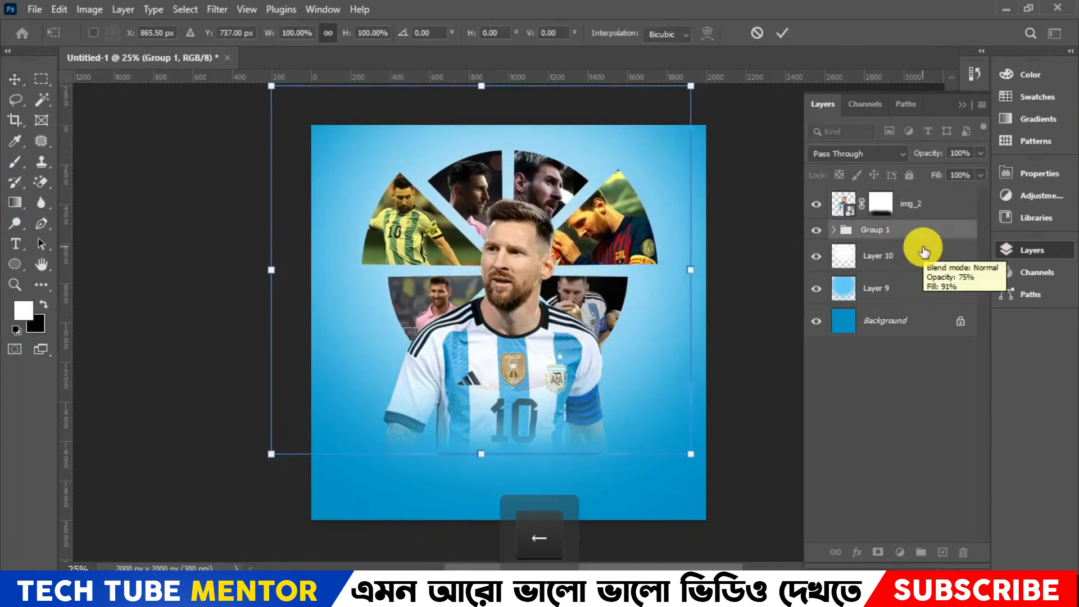
{"action": "key", "text": "Right"}
{"action": "key", "text": "Right"}
{"action": "key", "text": "Right"}
{"action": "key", "text": "Right"}
{"action": "key", "text": "Right"}
{"action": "key", "text": "Right"}
{"action": "key", "text": "Right"}
{"action": "key", "text": "Right"}
{"action": "key", "text": "Right"}
{"action": "key", "text": "Right"}
{"action": "key", "text": "Right"}
{"action": "key", "text": "Right"}
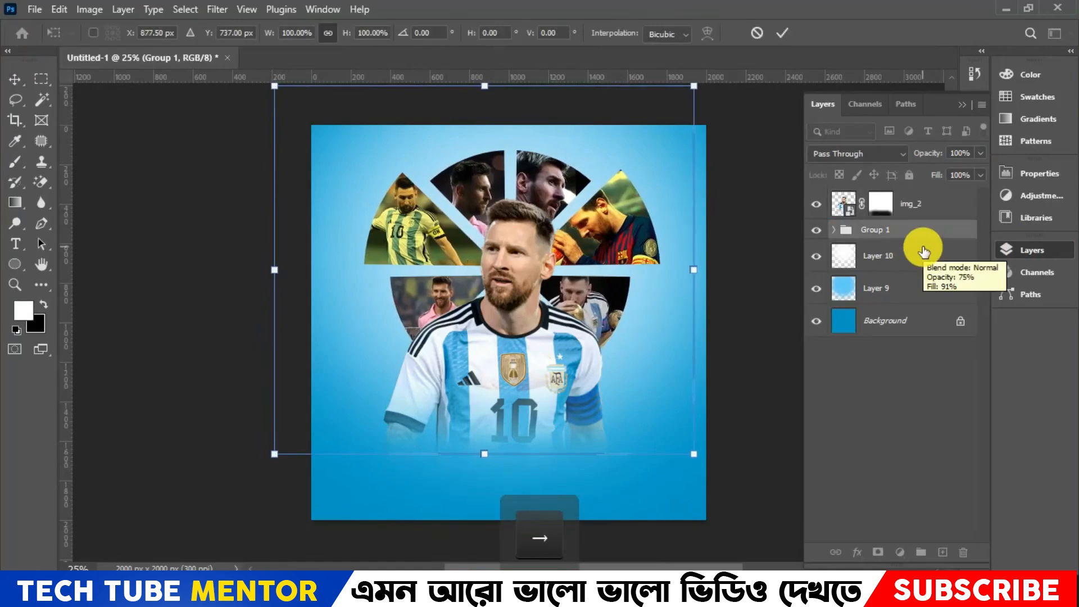
{"action": "left_click", "coordinate": [783, 32]}
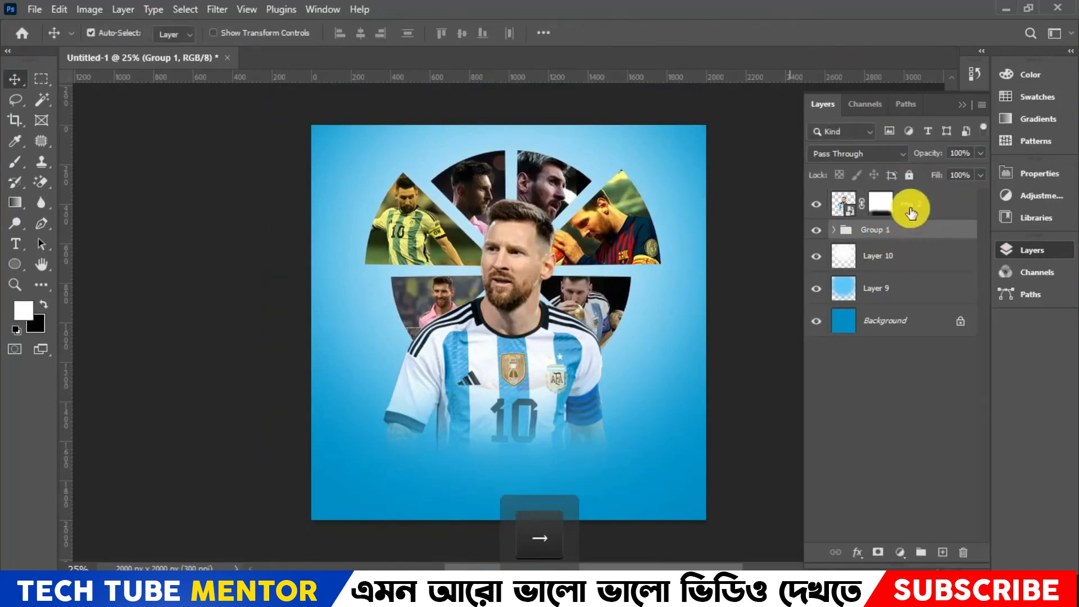
- Nudge the img_2 portrait slightly to the left
{"action": "left_click", "coordinate": [911, 213]}
{"action": "key", "text": "Left"}
{"action": "key", "text": "Left"}
{"action": "key", "text": "Left"}
{"action": "key", "text": "Left"}
{"action": "key", "text": "Left"}
{"action": "key", "text": "Left"}
{"action": "key", "text": "Left"}
{"action": "key", "text": "Left"}
{"action": "key", "text": "Left"}
{"action": "key", "text": "Left"}
{"action": "key", "text": "Left"}
{"action": "key", "text": "Left"}
{"action": "key", "text": "Left"}
{"action": "key", "text": "Left"}
{"action": "key", "text": "Left"}
{"action": "key", "text": "Left"}
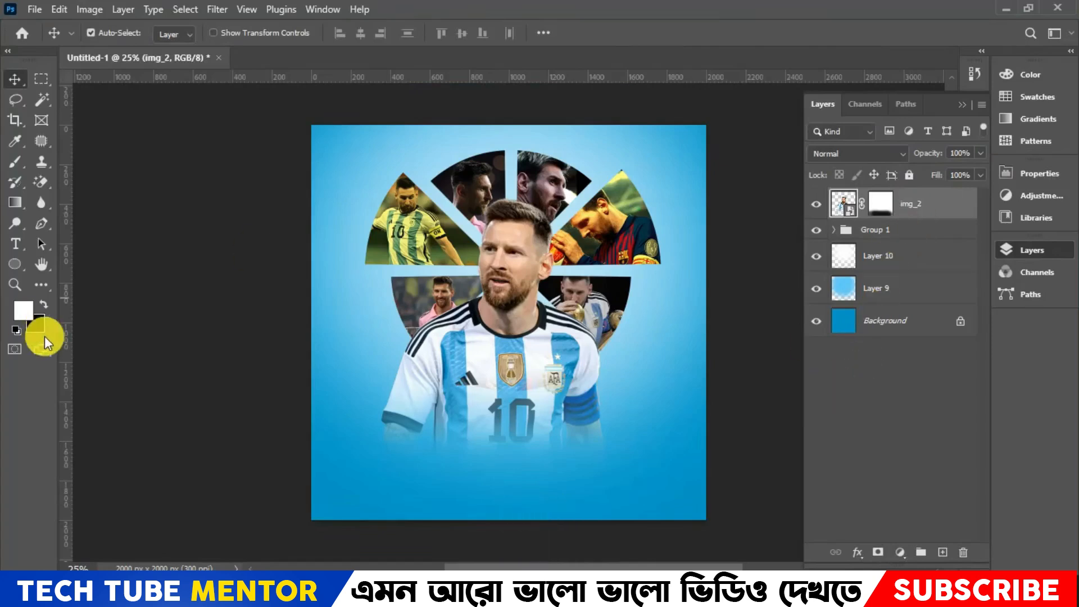
- Place the signature file Firma_de_Lionel_Messi.svg as an embedded object above img_2
{"action": "left_click", "coordinate": [28, 14]}
{"action": "left_click", "coordinate": [102, 327]}
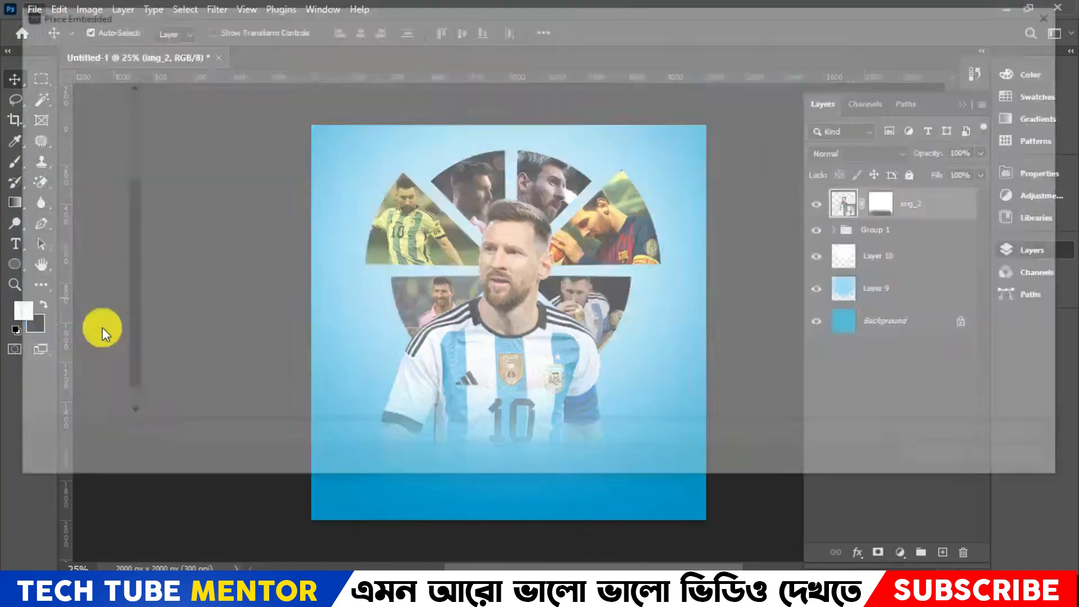
{"action": "double_click", "coordinate": [440, 161]}
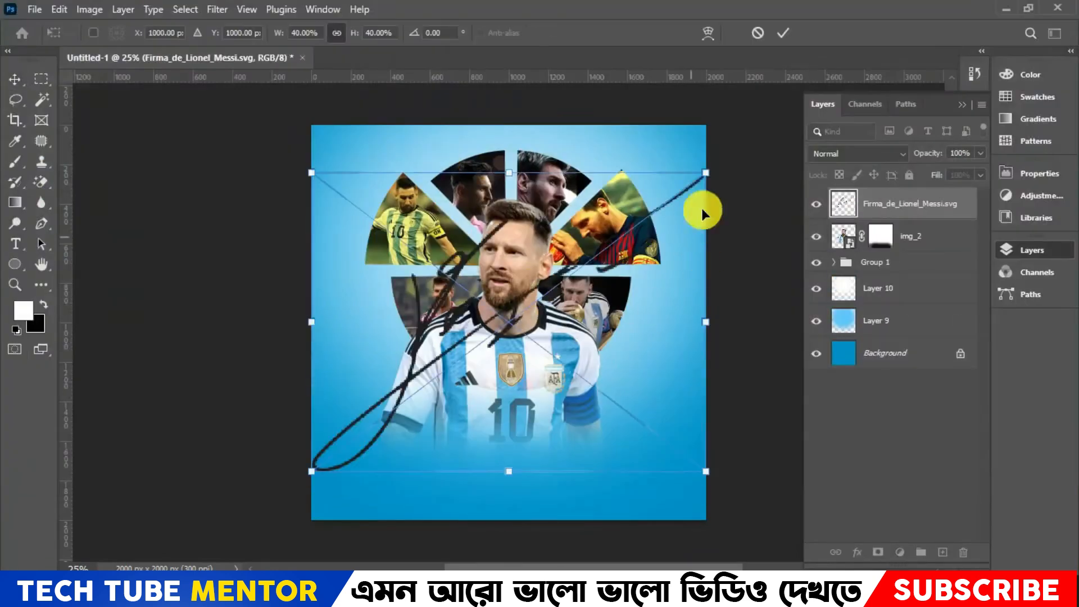
- Shrink the signature and position it beside the portrait's shoulder, near the poster's left edge
{"action": "mouse_move", "coordinate": [707, 171]}
{"action": "left_mouse_down"}
{"action": "mouse_move", "coordinate": [399, 318]}
{"action": "mouse_move", "coordinate": [358, 368]}
{"action": "left_mouse_up"}
{"action": "mouse_move", "coordinate": [349, 453]}
{"action": "left_mouse_down"}
{"action": "mouse_move", "coordinate": [351, 366]}
{"action": "mouse_move", "coordinate": [410, 402]}
{"action": "left_mouse_up"}
{"action": "key", "text": "Down"}
{"action": "key", "text": "Down"}
{"action": "key", "text": "Down"}
{"action": "key", "text": "Down"}
{"action": "key", "text": "Down"}
{"action": "key", "text": "Down"}
{"action": "key", "text": "Down"}
{"action": "key", "text": "Down"}
{"action": "key", "text": "Right"}
{"action": "key", "text": "Right"}
{"action": "key", "text": "Right"}
{"action": "key", "text": "Right"}
{"action": "key", "text": "Right"}
{"action": "key", "text": "Right"}
{"action": "key", "text": "Right"}
{"action": "key", "text": "Right"}
{"action": "key", "text": "Right"}
{"action": "key", "text": "Right"}
{"action": "key", "text": "Right"}
{"action": "key", "text": "Left"}
{"action": "key", "text": "Left"}
{"action": "key", "text": "Left"}
{"action": "left_click", "coordinate": [780, 36]}
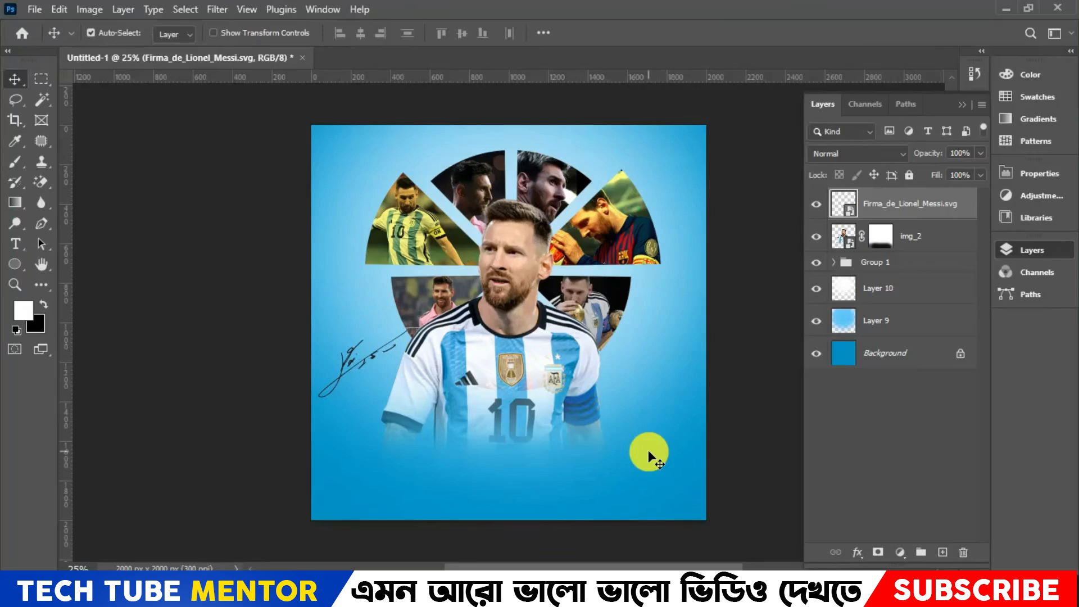
- Start a white 48 pt text line right of the portrait's lower arm and set its font to Montserrat Bold
{"action": "left_click", "coordinate": [16, 246]}
{"action": "left_click", "coordinate": [632, 413]}
{"action": "key", "text": "ctrl+v"}
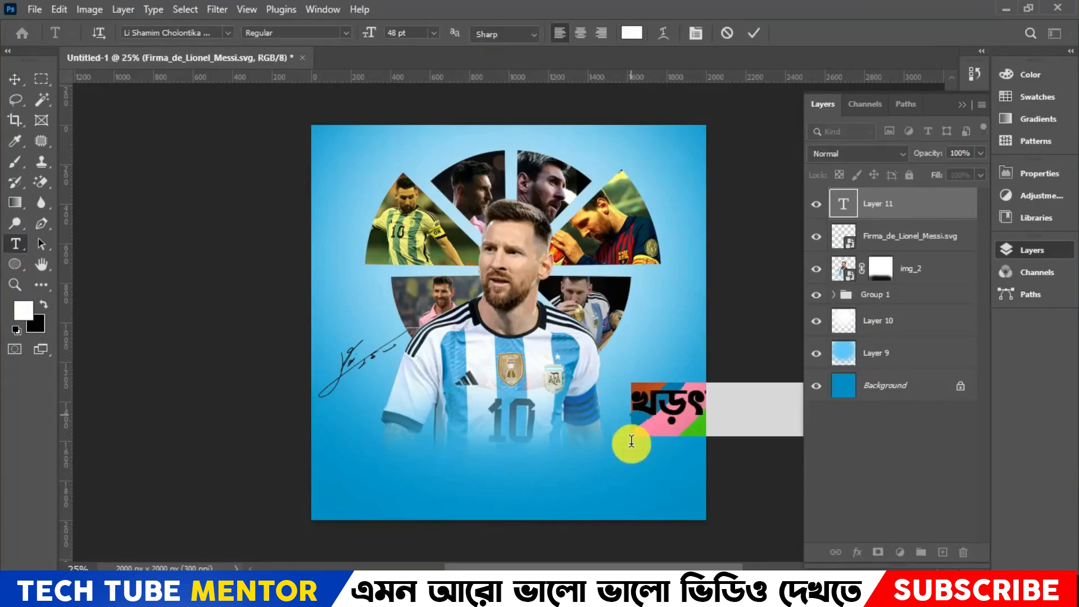
{"action": "left_click", "coordinate": [234, 33]}
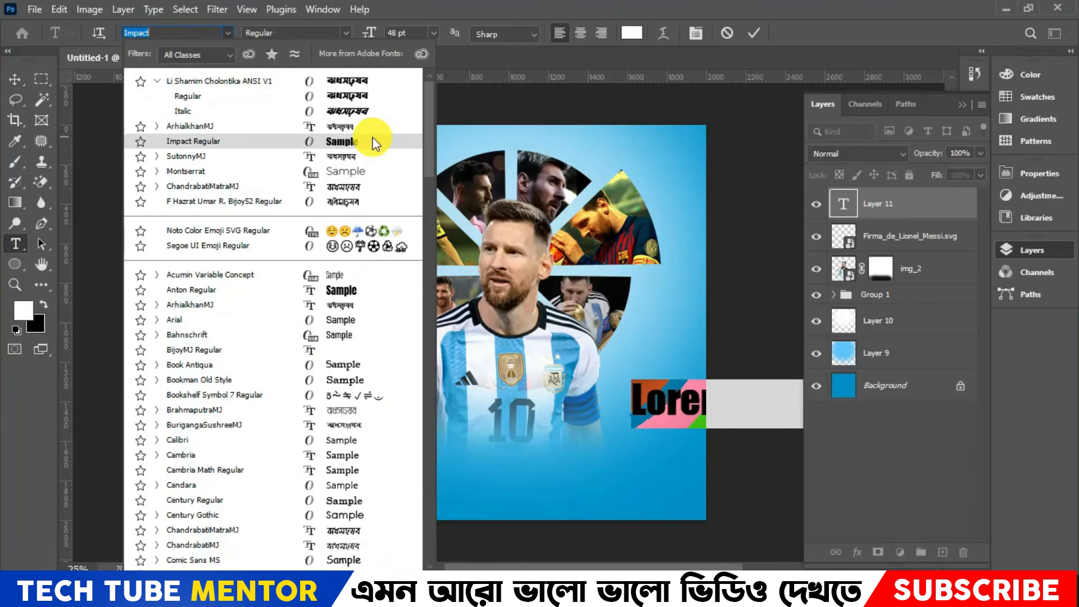
{"action": "left_click", "coordinate": [372, 169]}
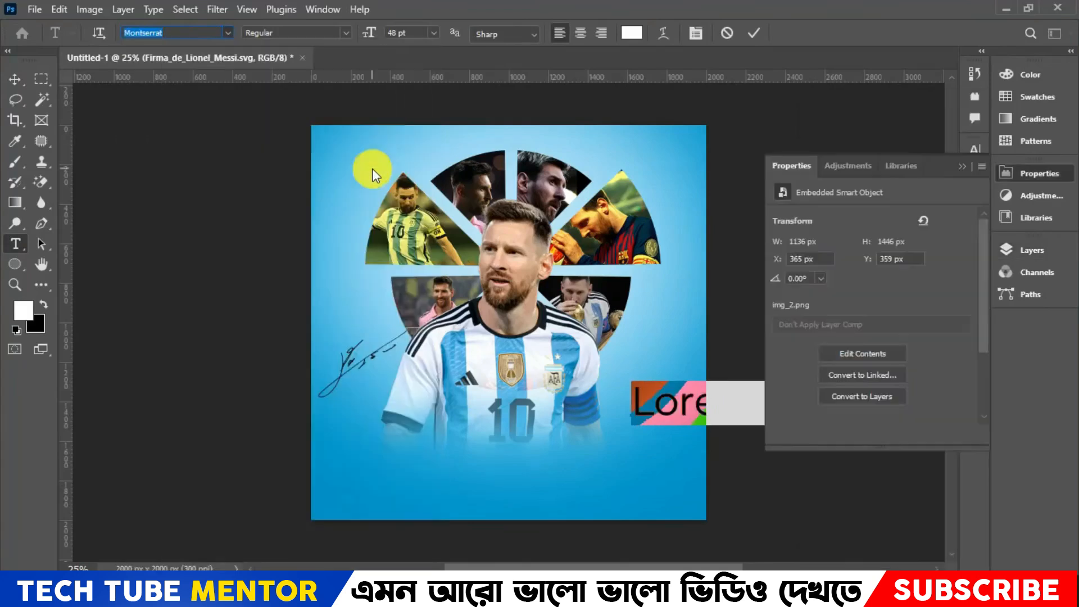
{"action": "left_click", "coordinate": [434, 33]}
{"action": "left_click", "coordinate": [344, 35]}
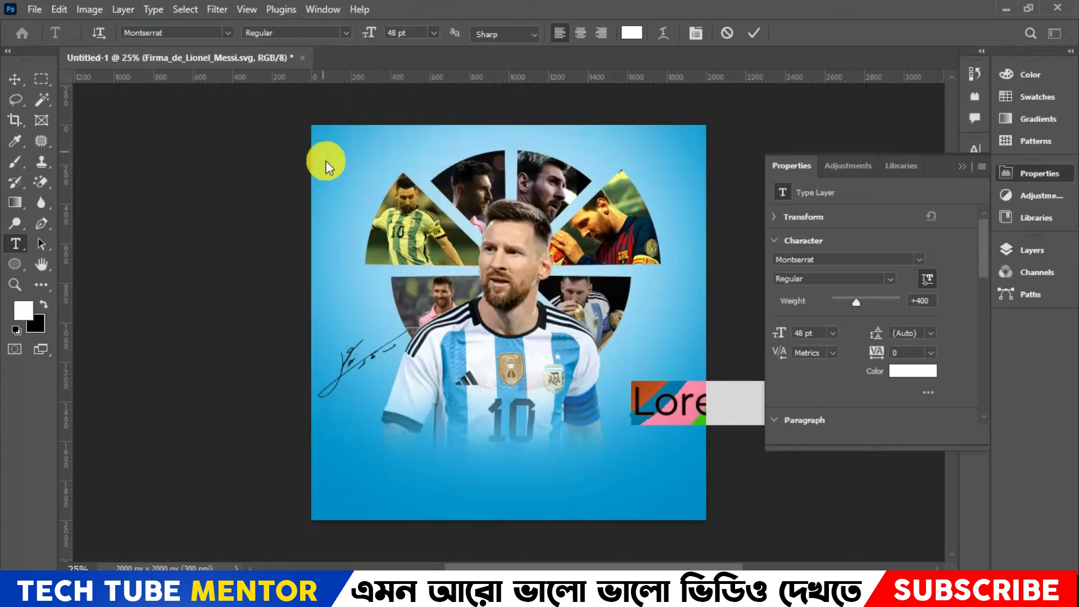
{"action": "left_click", "coordinate": [346, 32]}
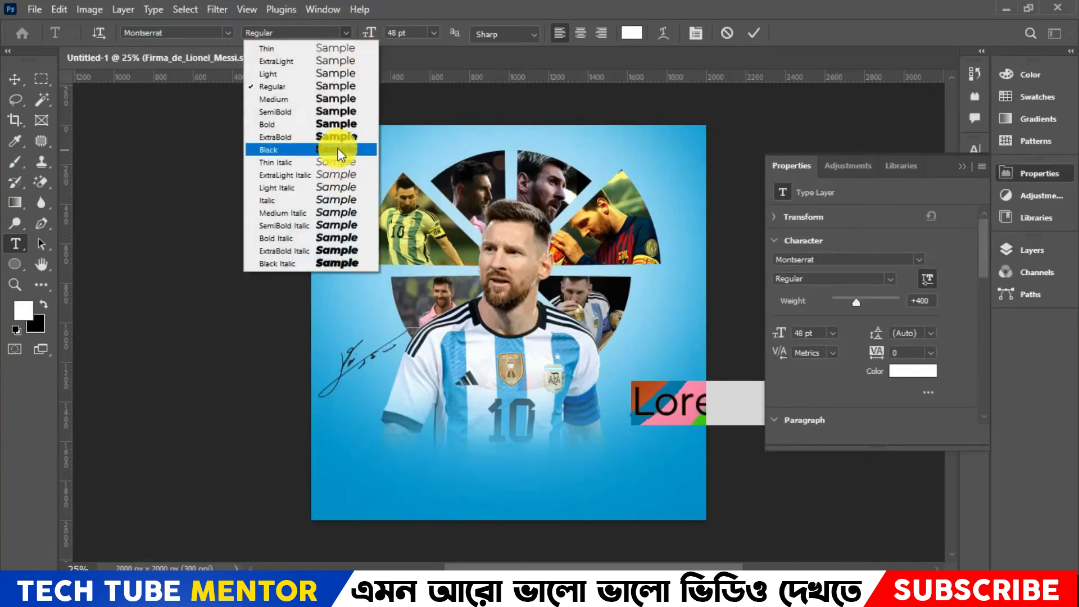
{"action": "left_click", "coordinate": [321, 125]}
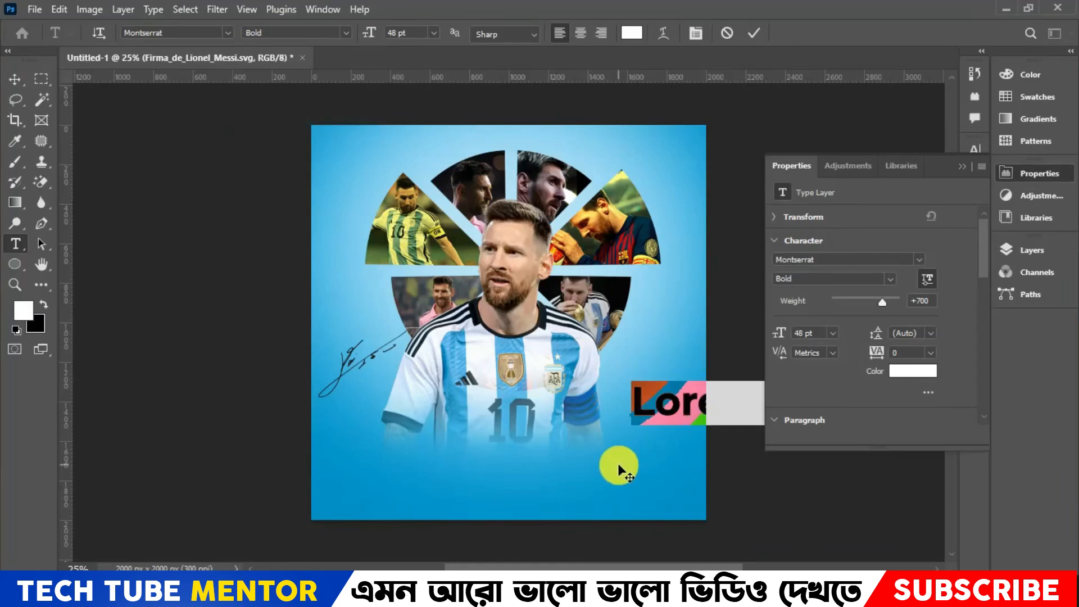
- Enter the title on two lines, LEO above MESSI, in capitals and finish editing the text
{"action": "key", "text": "Caps_Lock"}
{"action": "type", "text": "LEO"}
{"action": "key", "text": "Return"}
{"action": "type", "text": "ME"}
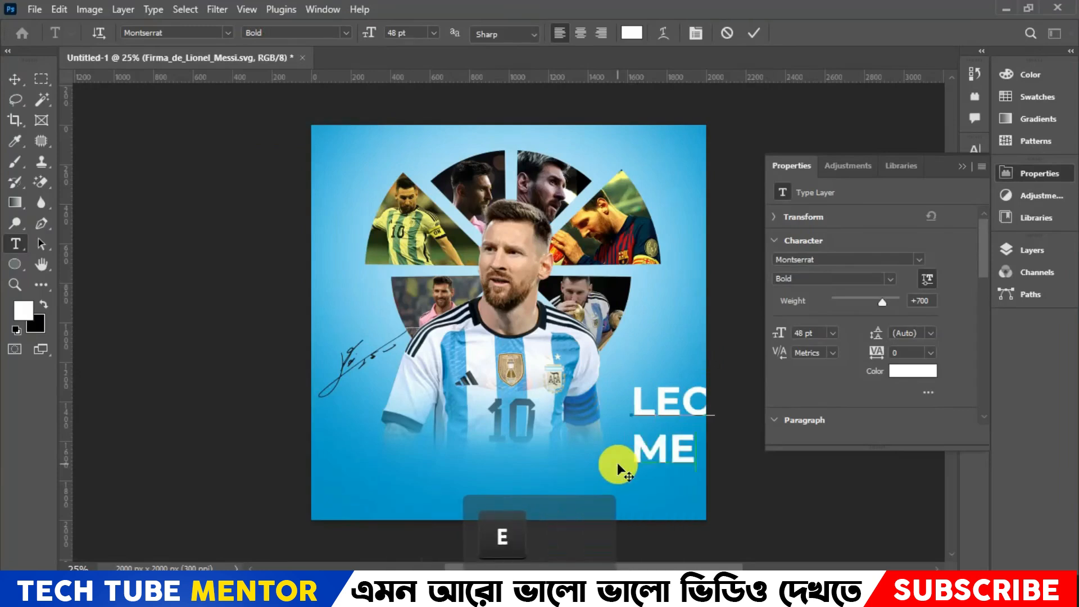
{"action": "type", "text": "SSI"}
{"action": "left_click", "coordinate": [16, 76]}
- Scale the LEO MESSI title to about 70% and place it beside the portrait's arm, within the poster's edge
{"action": "key", "text": "ctrl"}
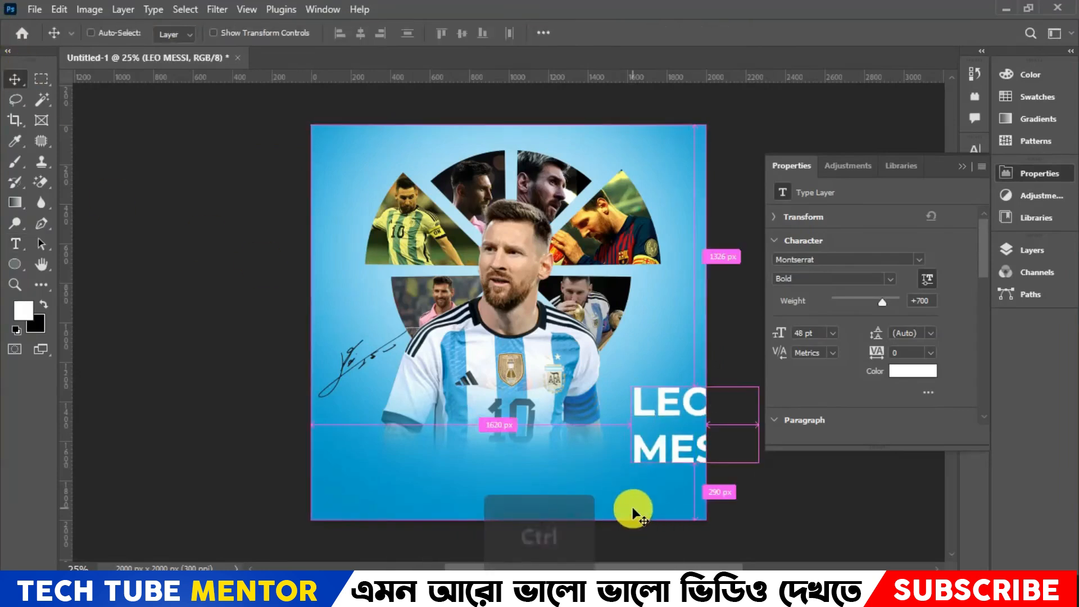
{"action": "key", "text": "ctrl+t"}
{"action": "left_click_drag", "start_coordinate": [622, 379], "coordinate": [644, 340]}
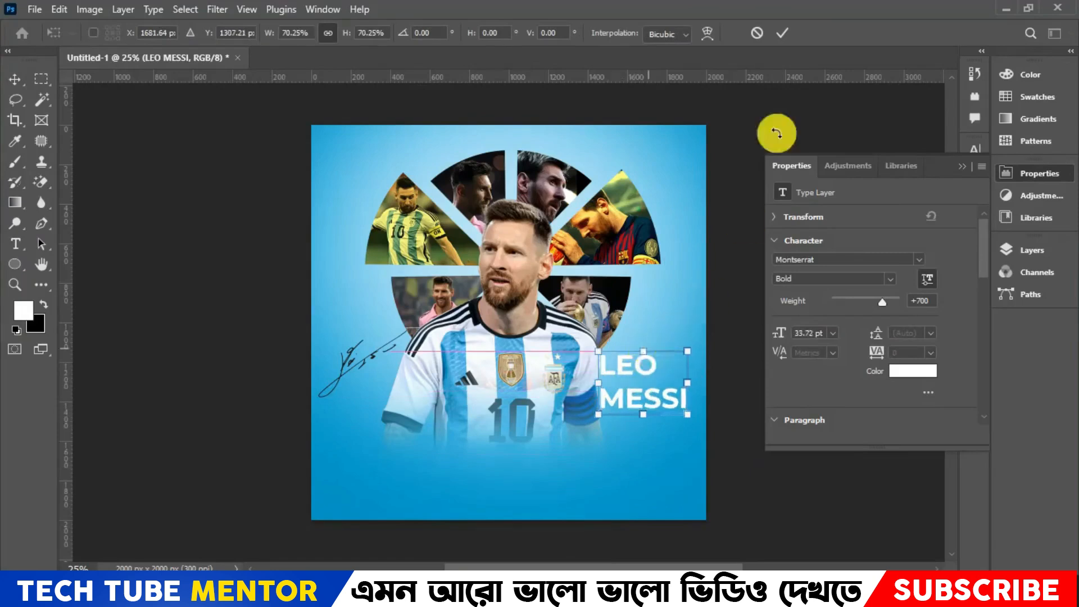
{"action": "left_click", "coordinate": [782, 34]}
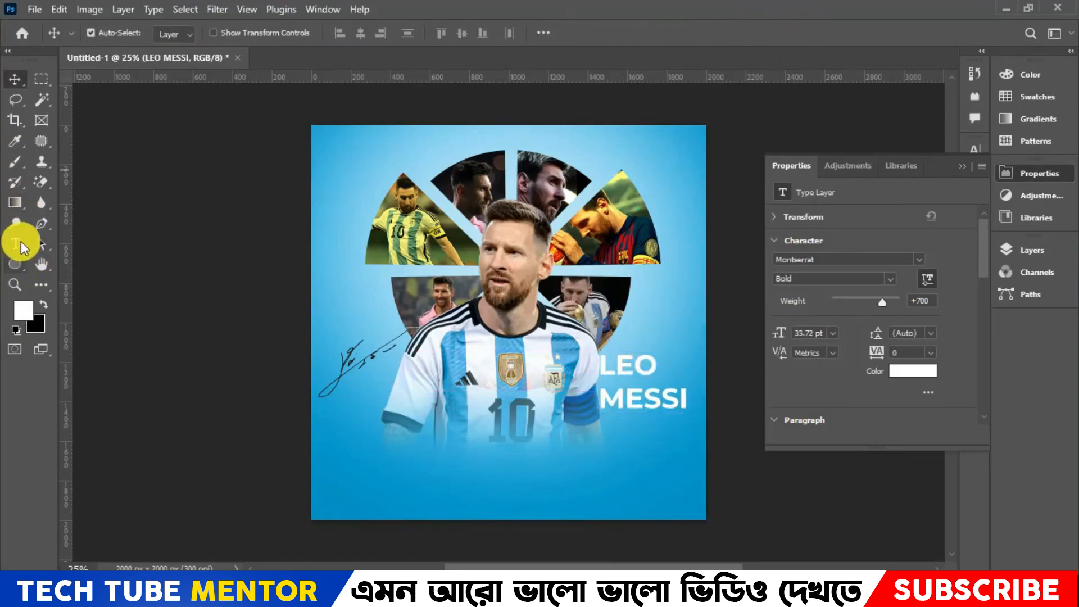
- Tighten the line spacing of the whole LEO MESSI title to 32 pt leading
{"action": "left_click", "coordinate": [15, 243]}
{"action": "left_click", "coordinate": [632, 399]}
{"action": "key", "text": "ctrl+a"}
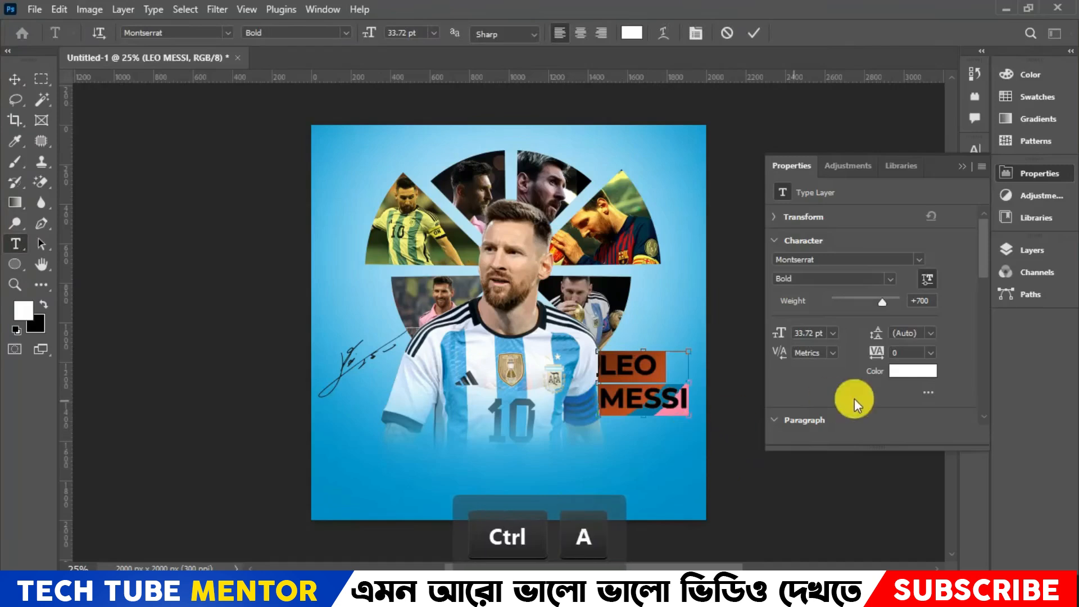
{"action": "key", "text": "ctrl+t"}
{"action": "left_click_drag", "start_coordinate": [930, 193], "coordinate": [843, 201]}
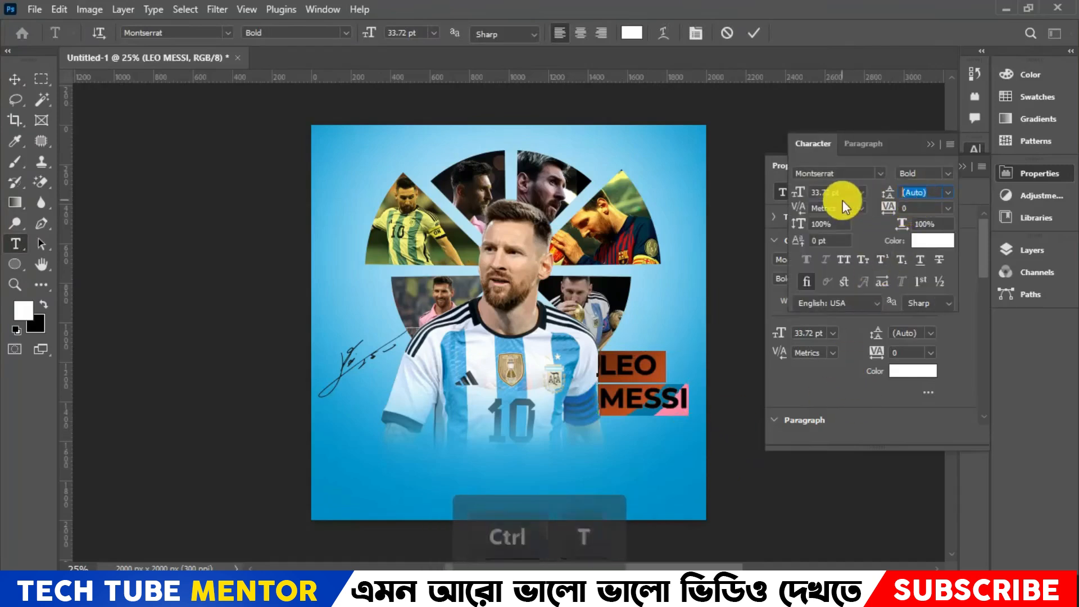
{"action": "key", "text": "Down"}
{"action": "key", "text": "Down"}
{"action": "key", "text": "Down"}
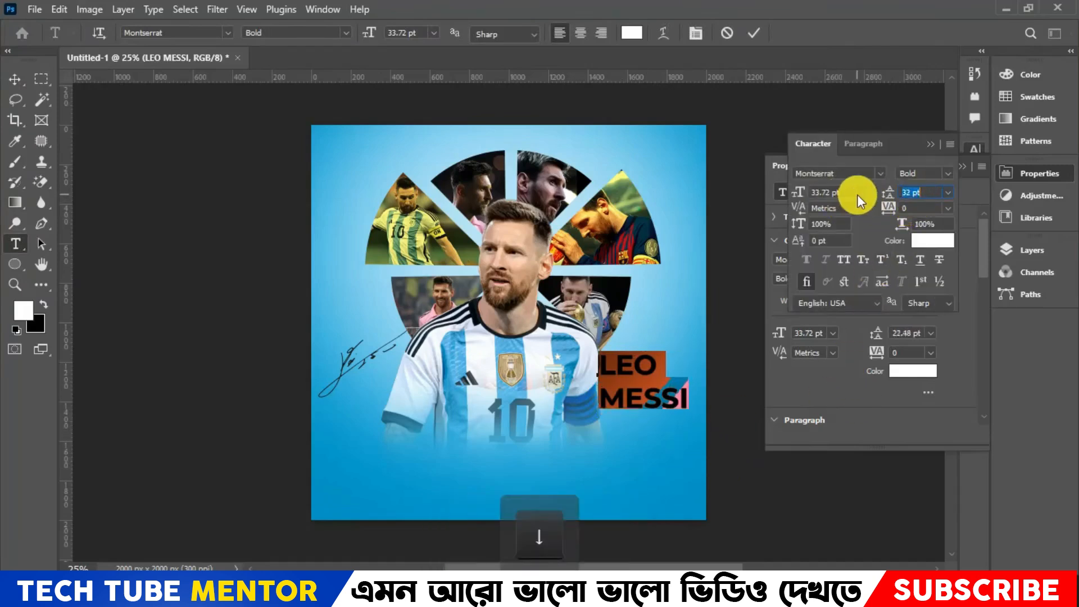
{"action": "key", "text": "Up"}
{"action": "key", "text": "Up"}
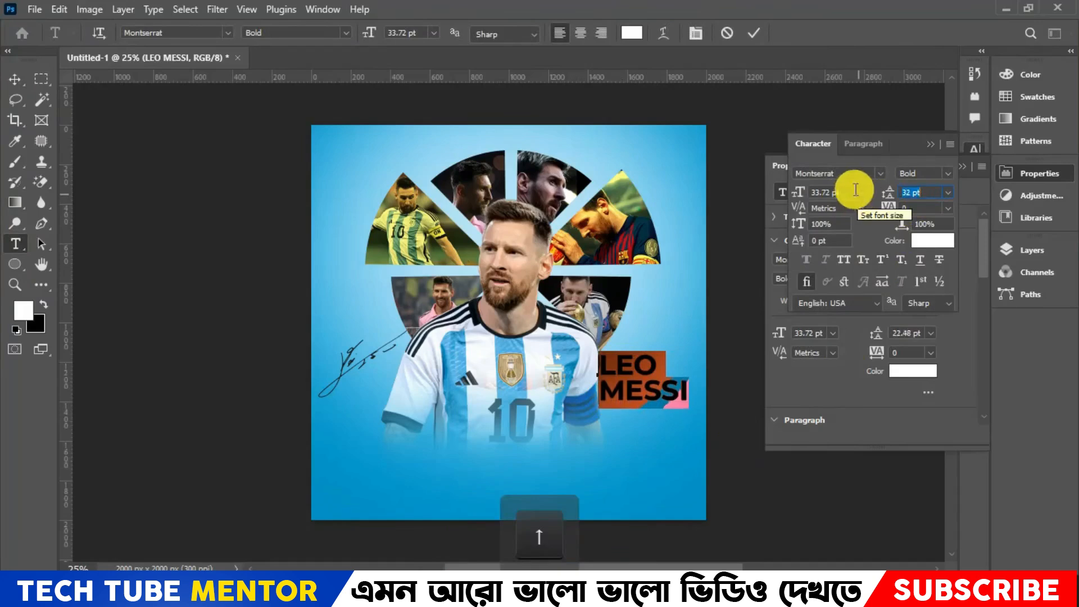
- Set the LEO MESSI title's font size to 35 pt, keeping the leading at 32 pt
{"action": "left_click_drag", "start_coordinate": [854, 192], "coordinate": [724, 193]}
{"action": "key", "text": "Up"}
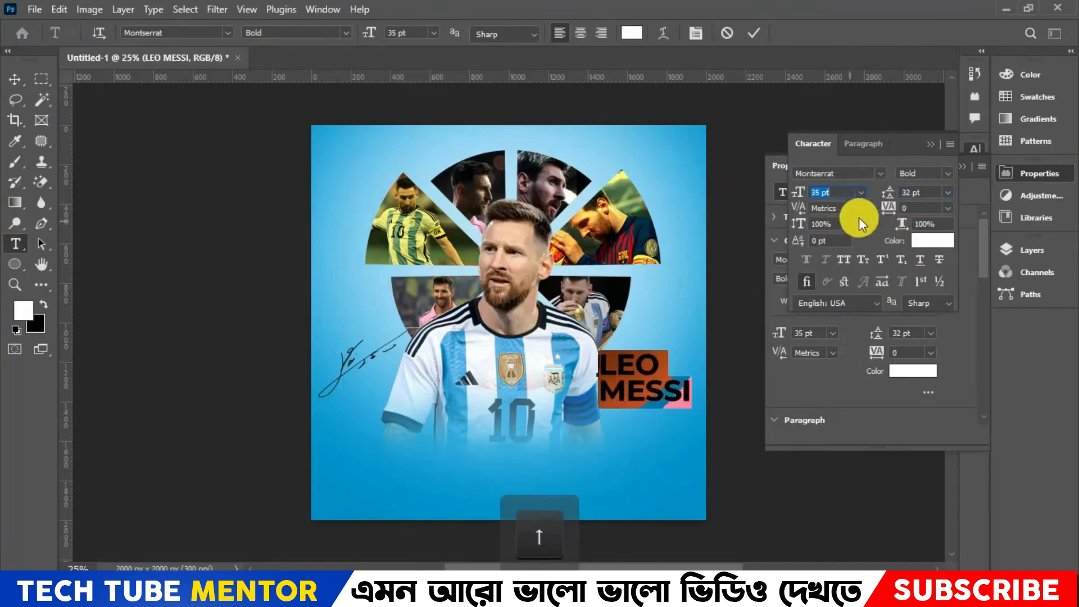
{"action": "left_click_drag", "start_coordinate": [929, 193], "coordinate": [831, 193]}
{"action": "key", "text": "Down"}
{"action": "key", "text": "Up"}
- Nudge the LEO MESSI title slightly to the right, clear of the portrait's arm
{"action": "left_click", "coordinate": [15, 85]}
{"action": "key", "text": "Right"}
{"action": "key", "text": "Right"}
{"action": "key", "text": "Right"}
{"action": "key", "text": "Right"}
{"action": "key", "text": "Right"}
{"action": "key", "text": "Right"}
{"action": "key", "text": "Left"}
{"action": "key", "text": "Left"}
{"action": "key", "text": "Left"}
{"action": "key", "text": "Left"}
{"action": "key", "text": "Left"}
{"action": "key", "text": "Left"}
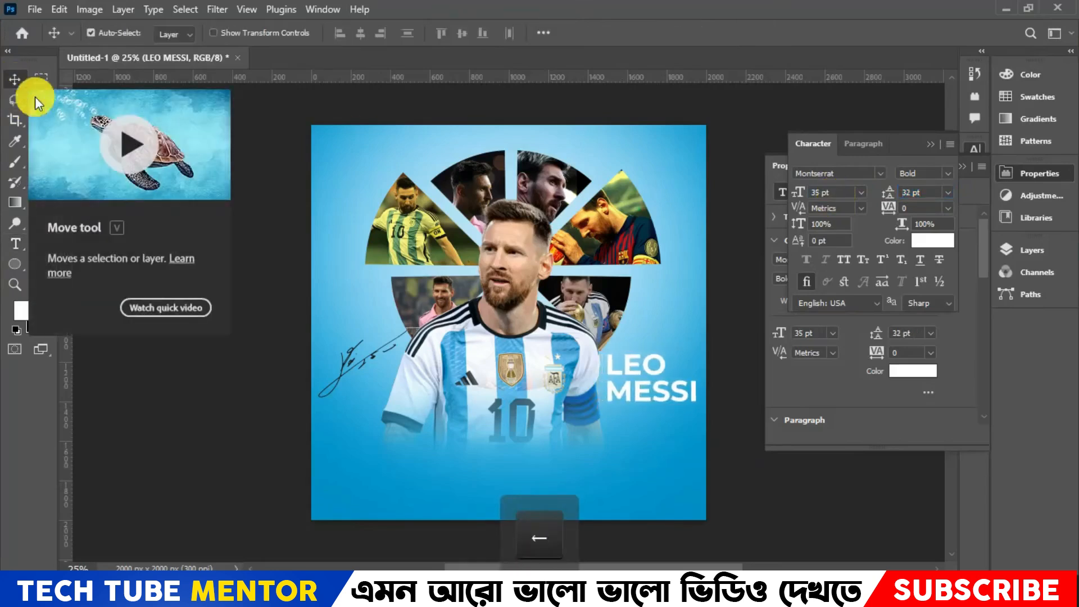
- Scale the LEO MESSI title to about 85% and nudge it slightly right and up beside the arm
{"action": "key", "text": "ctrl+t"}
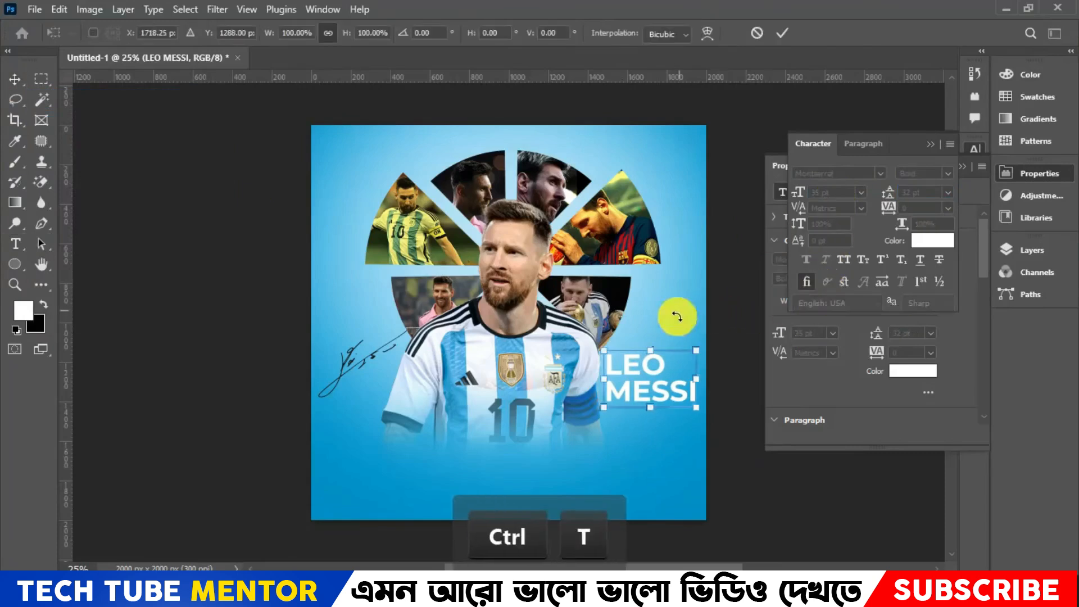
{"action": "left_click_drag", "start_coordinate": [699, 343], "coordinate": [683, 342]}
{"action": "key", "text": "Right"}
{"action": "key", "text": "Right"}
{"action": "key", "text": "Right"}
{"action": "key", "text": "Right"}
{"action": "key", "text": "Right"}
{"action": "key", "text": "Right"}
{"action": "key", "text": "Right"}
{"action": "key", "text": "Right"}
{"action": "key", "text": "Right"}
{"action": "key", "text": "Right"}
{"action": "key", "text": "Right"}
{"action": "key", "text": "Right"}
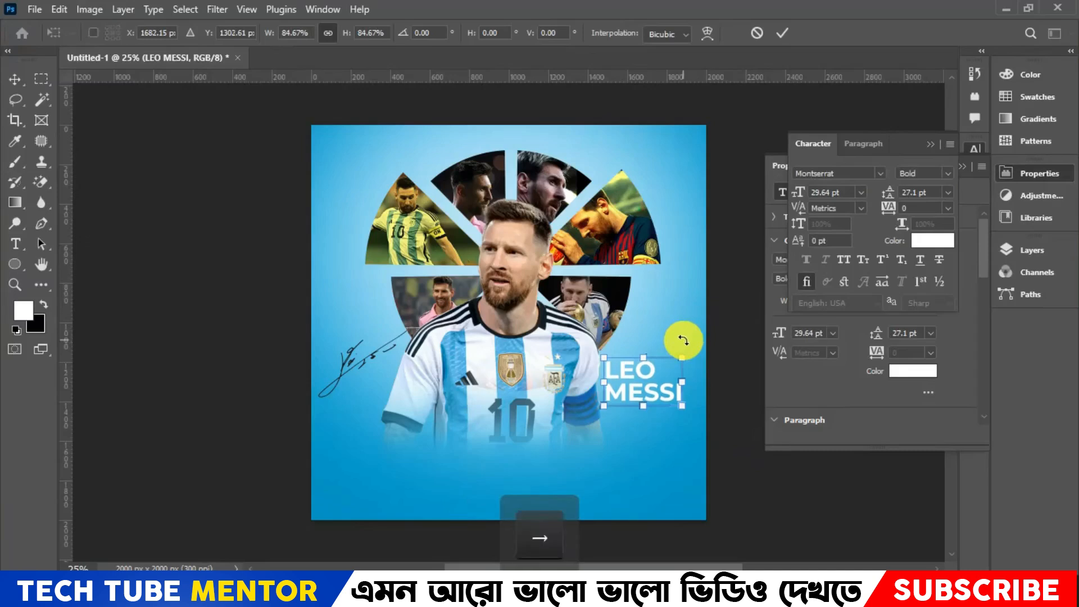
{"action": "key", "text": "Up"}
{"action": "key", "text": "Up"}
{"action": "key", "text": "Up"}
{"action": "key", "text": "Up"}
{"action": "key", "text": "Up"}
{"action": "key", "text": "Up"}
{"action": "key", "text": "Up"}
{"action": "key", "text": "Up"}
{"action": "key", "text": "Up"}
{"action": "key", "text": "Up"}
{"action": "key", "text": "Up"}
{"action": "key", "text": "Up"}
{"action": "key", "text": "Up"}
{"action": "key", "text": "Up"}
{"action": "key", "text": "Up"}
{"action": "key", "text": "Up"}
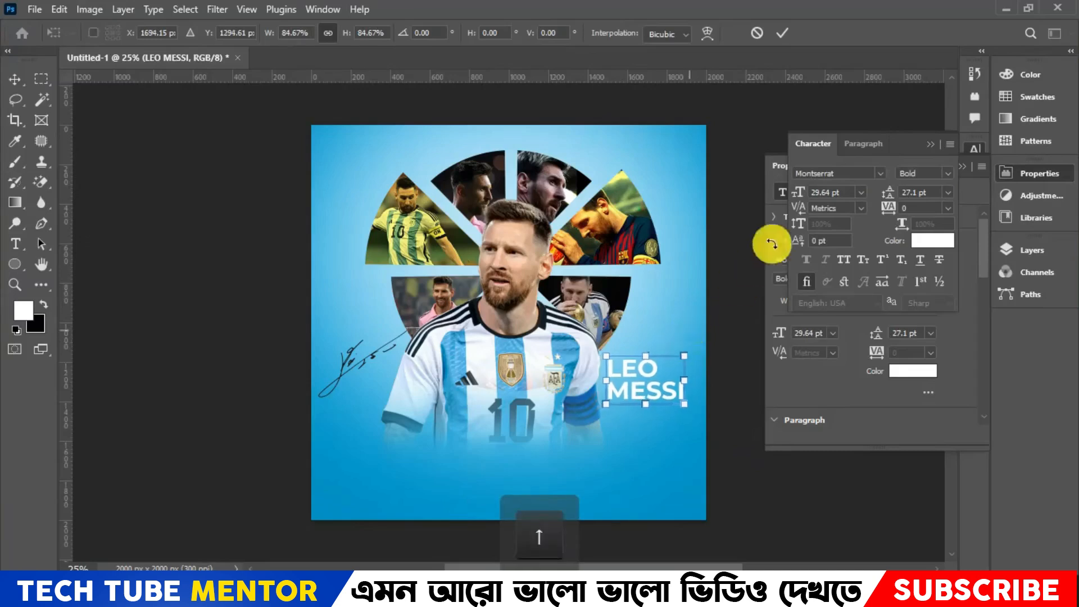
{"action": "left_click", "coordinate": [784, 33]}
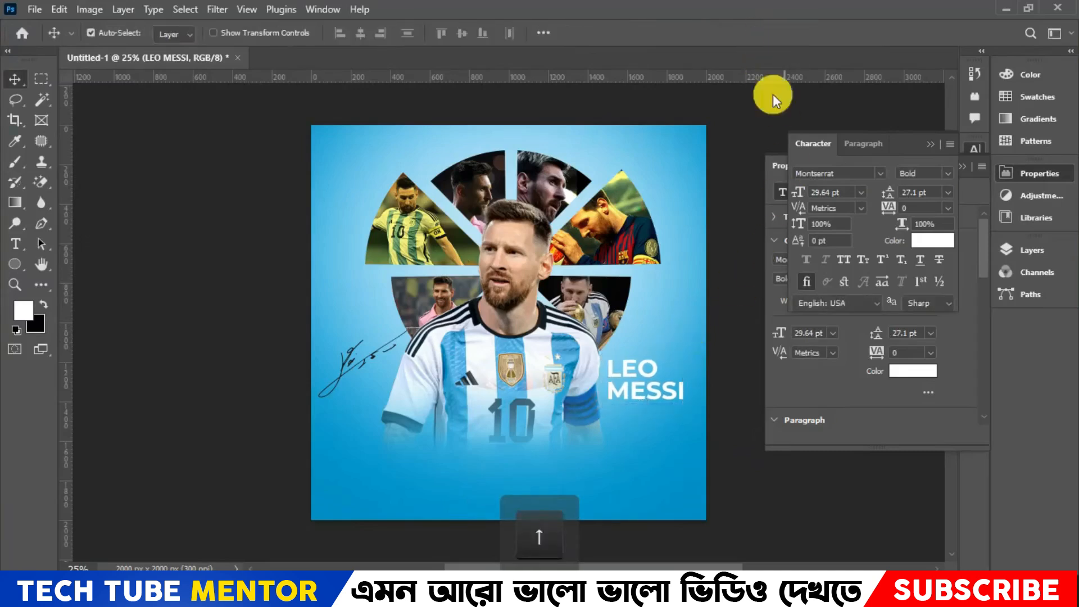
- Recolour only the word LEO in the title to bright yellow
{"action": "left_click", "coordinate": [17, 245]}
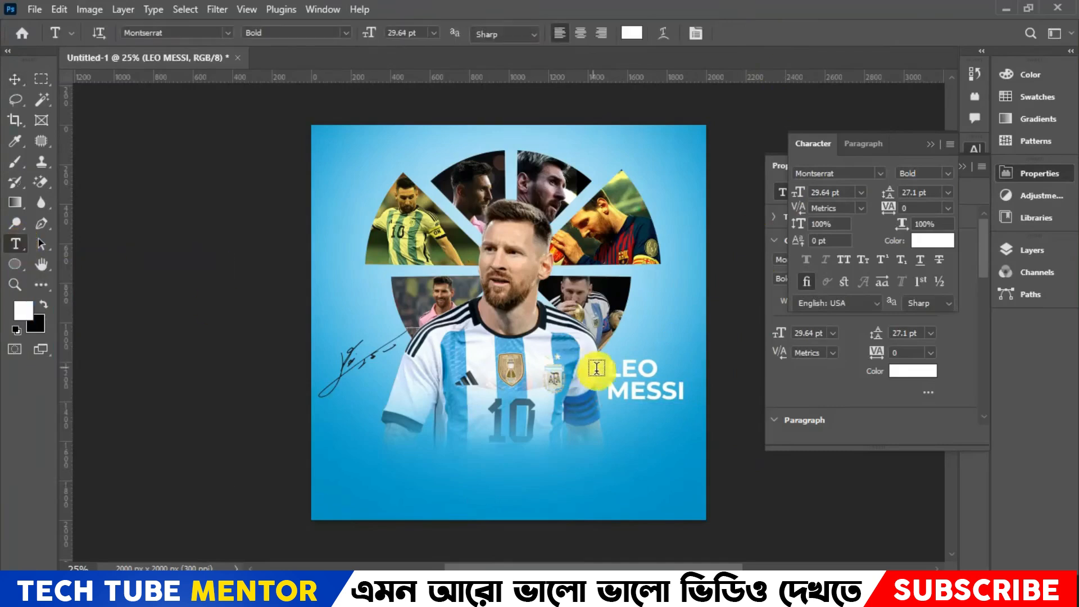
{"action": "left_click_drag", "start_coordinate": [607, 369], "coordinate": [659, 368]}
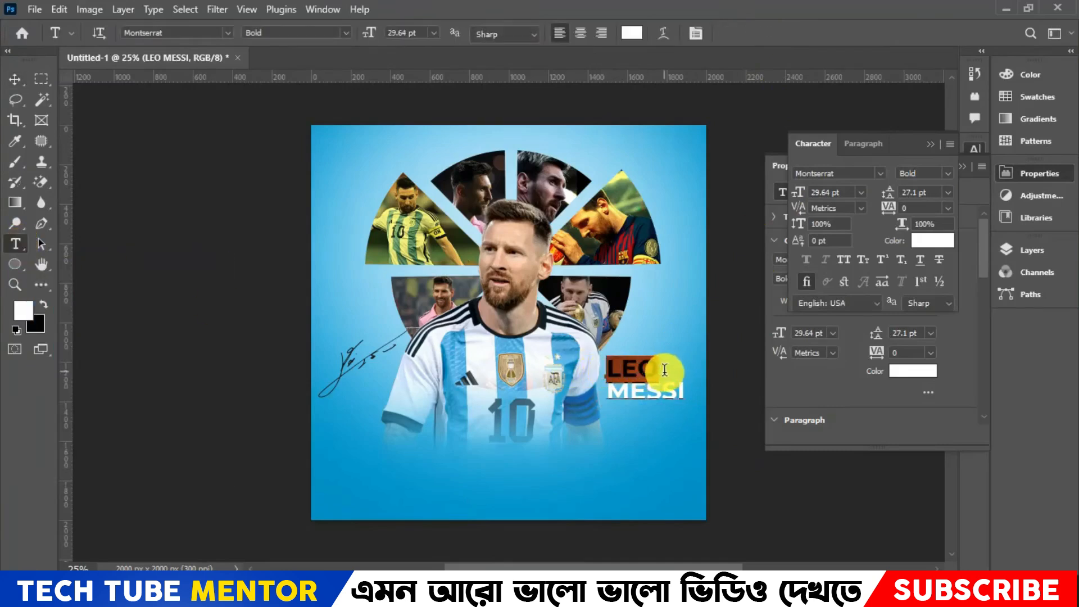
{"action": "left_click", "coordinate": [637, 31]}
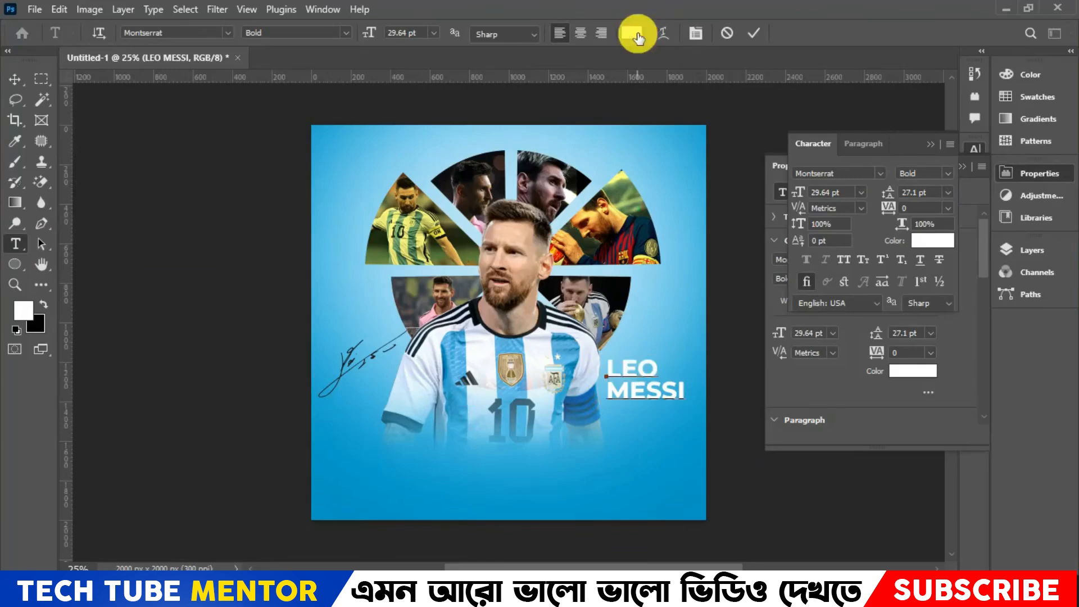
{"action": "left_click", "coordinate": [882, 292]}
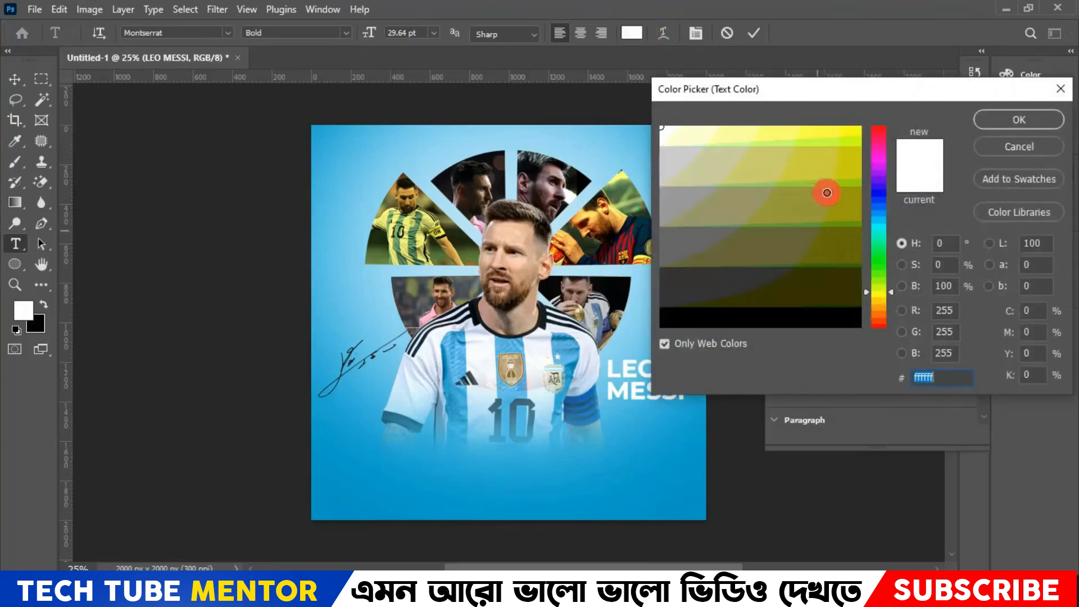
{"action": "left_click_drag", "start_coordinate": [826, 192], "coordinate": [860, 89]}
{"action": "left_click", "coordinate": [1015, 120]}
{"action": "left_click", "coordinate": [754, 32]}
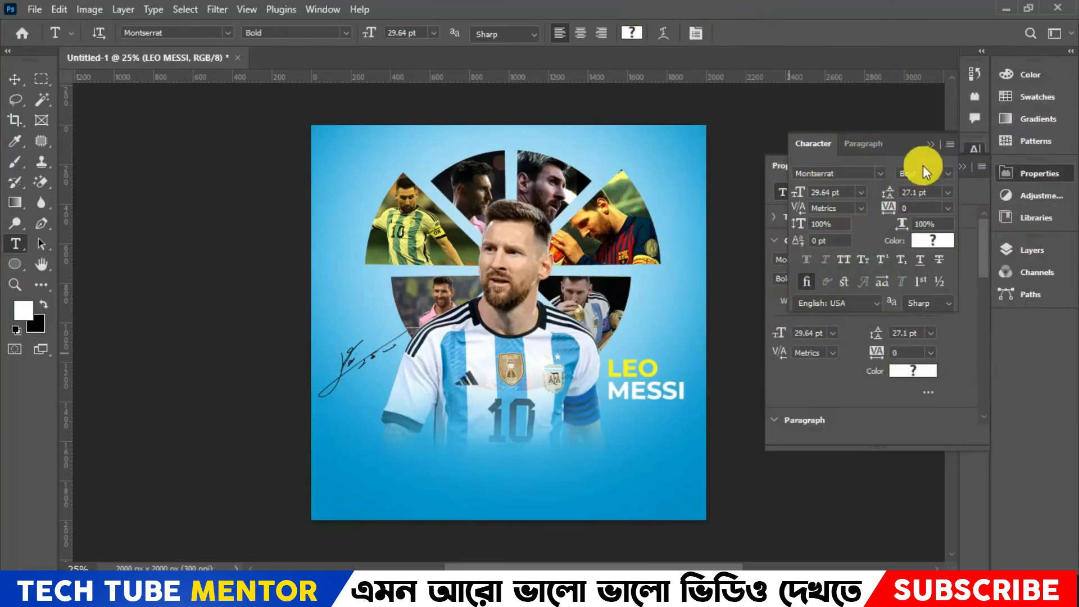
- Add a Multiply drop shadow to the LEO MESSI text layer and open its settings with the title in view
{"action": "left_click", "coordinate": [1034, 251]}
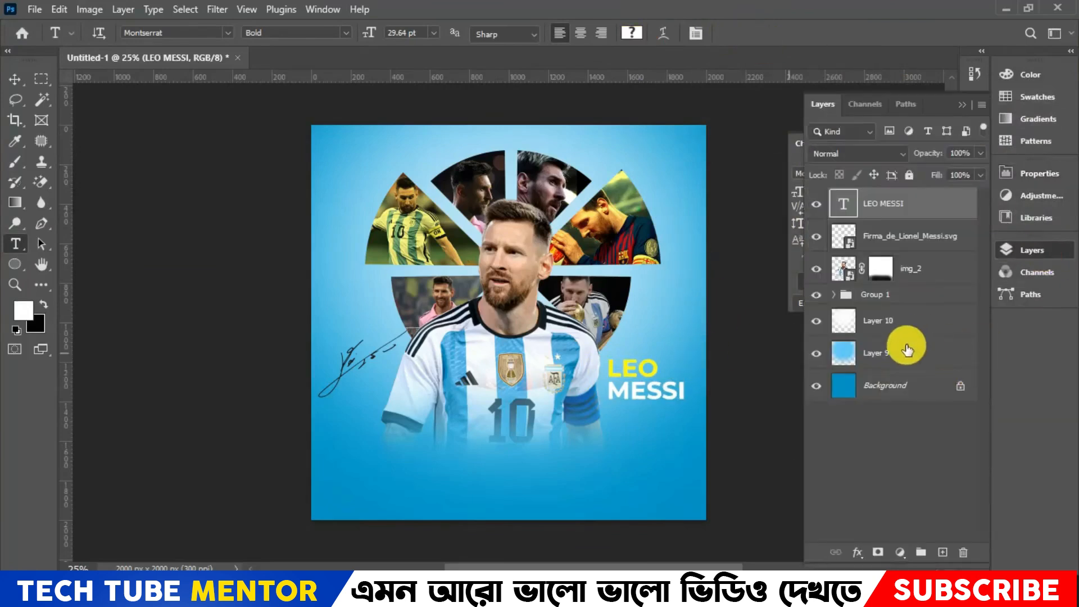
{"action": "left_click", "coordinate": [963, 212]}
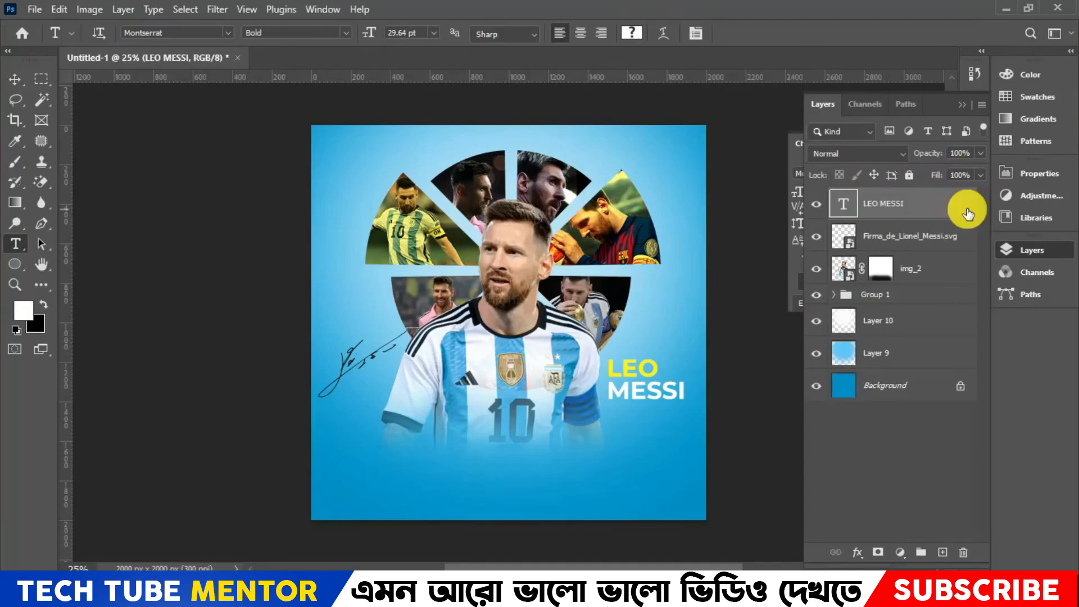
{"action": "double_click", "coordinate": [966, 213]}
{"action": "left_click_drag", "start_coordinate": [514, 77], "coordinate": [651, 133]}
{"action": "left_click_drag", "start_coordinate": [757, 126], "coordinate": [59, 101]}
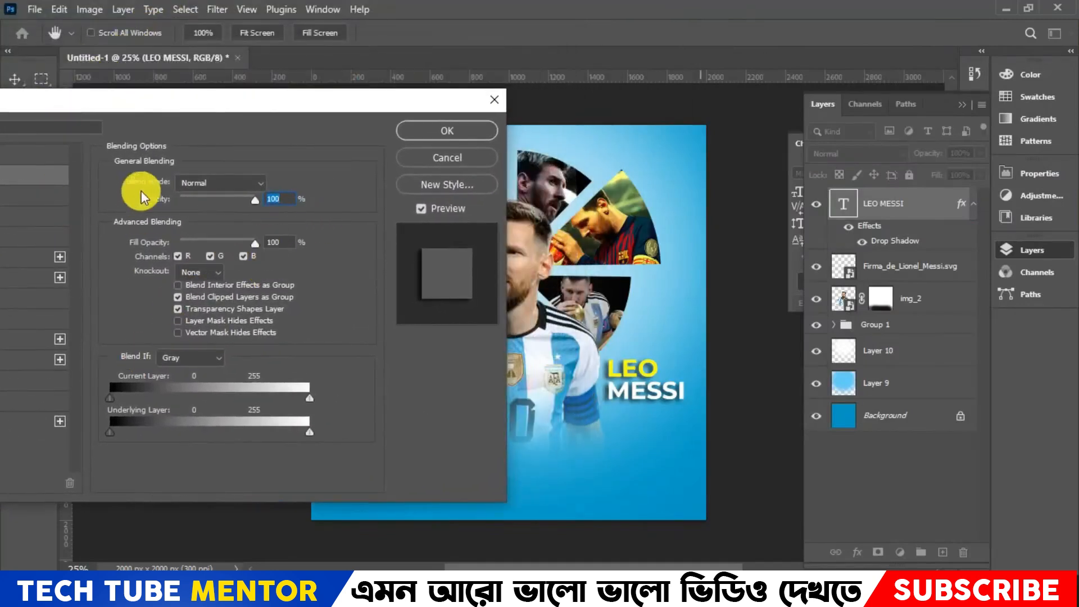
{"action": "left_click_drag", "start_coordinate": [147, 109], "coordinate": [404, 120]}
{"action": "left_click", "coordinate": [260, 439]}
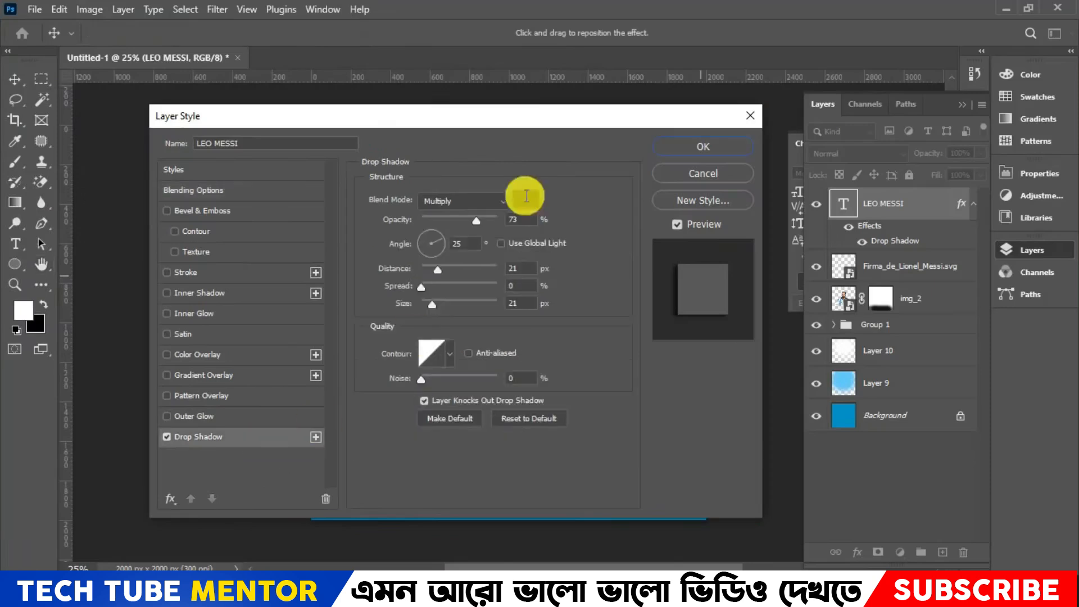
{"action": "left_click_drag", "start_coordinate": [491, 123], "coordinate": [272, 135]}
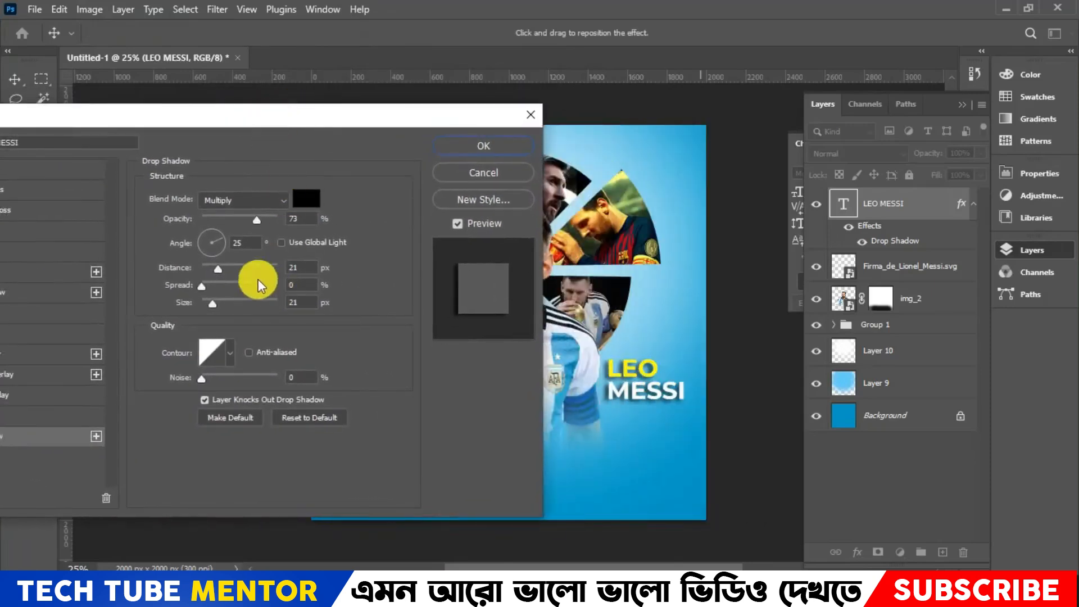
- Set the title's drop shadow to 1 px distance, 1 px size and 40% opacity, and apply it
{"action": "left_click_drag", "start_coordinate": [220, 271], "coordinate": [200, 267]}
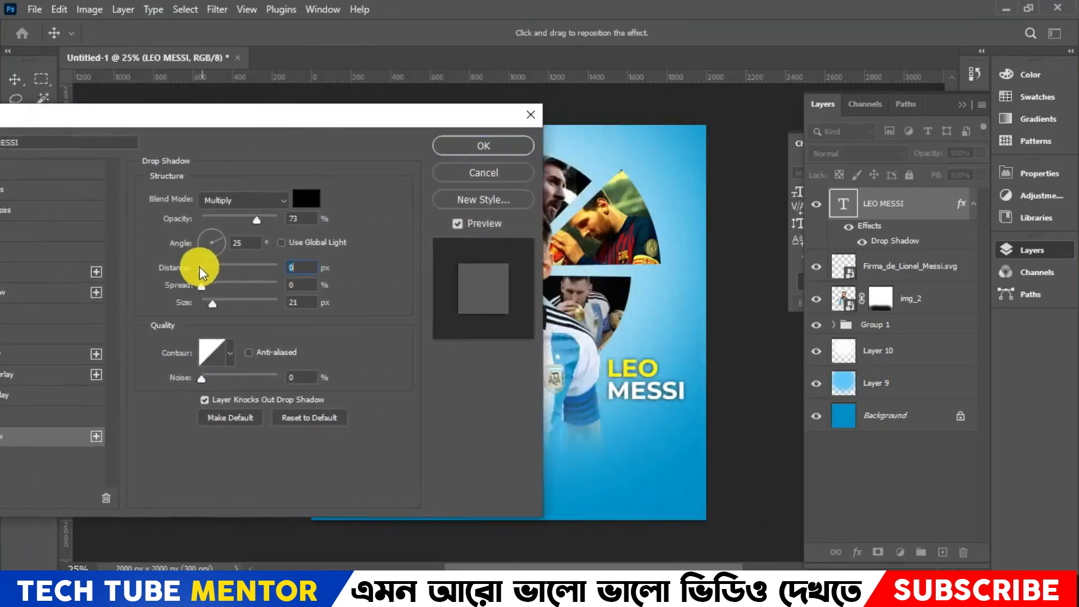
{"action": "left_click_drag", "start_coordinate": [210, 305], "coordinate": [204, 302]}
{"action": "left_click", "coordinate": [302, 265]}
{"action": "key", "text": "Up"}
{"action": "left_click", "coordinate": [299, 300]}
{"action": "key", "text": "Up"}
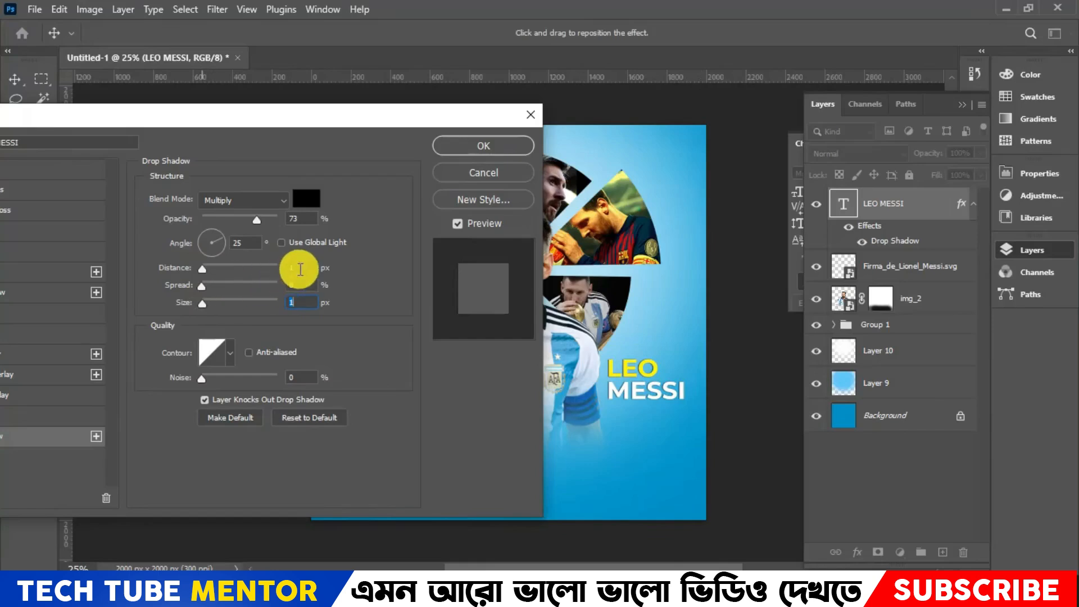
{"action": "left_click_drag", "start_coordinate": [252, 224], "coordinate": [234, 226]}
{"action": "type", "text": "40"}
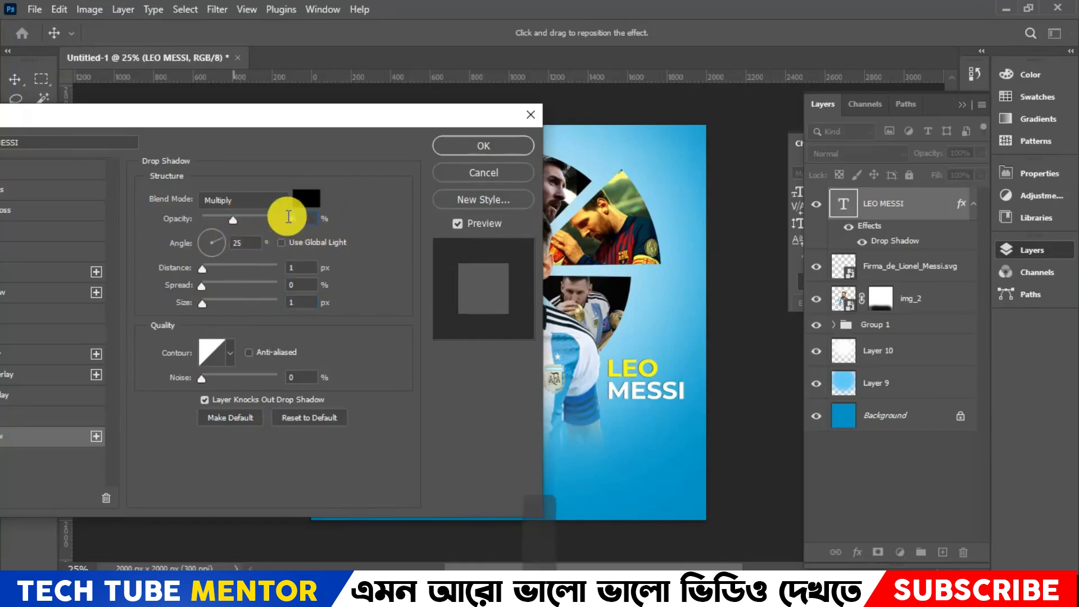
{"action": "left_click", "coordinate": [483, 145]}
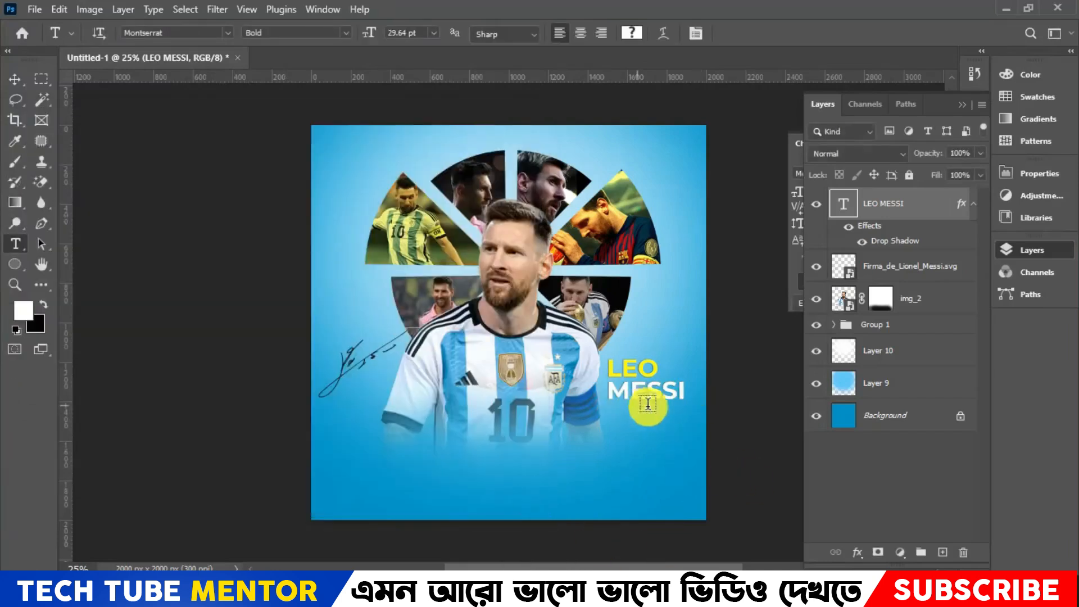
- Add a black FAN PAGE text line below MESSI in Montserrat Bold at 11 pt
{"action": "left_click", "coordinate": [615, 408]}
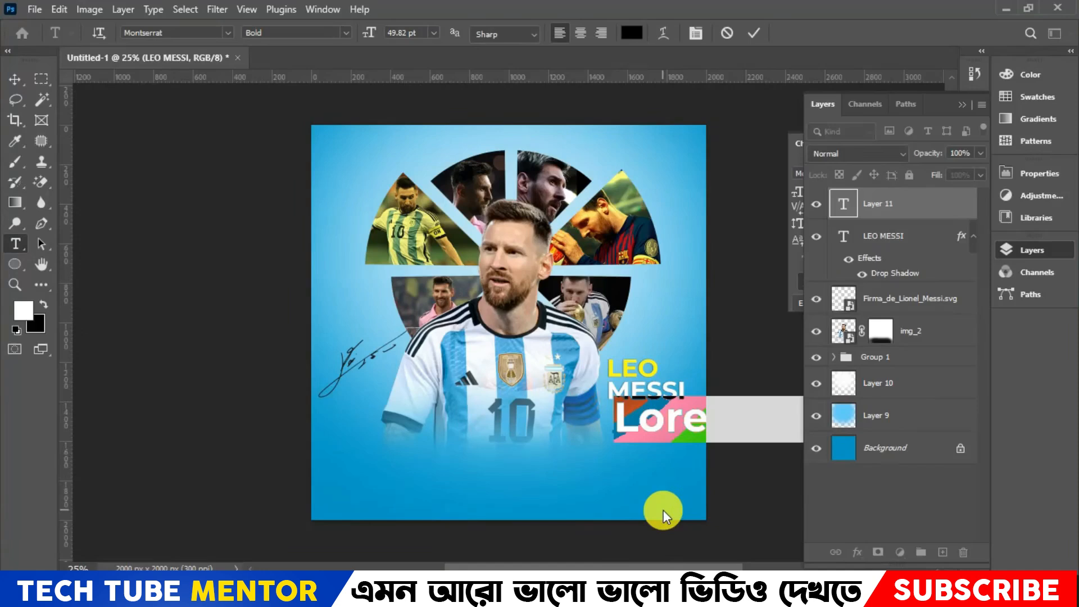
{"action": "type", "text": "FAN"}
{"action": "key", "text": "ctrl+a"}
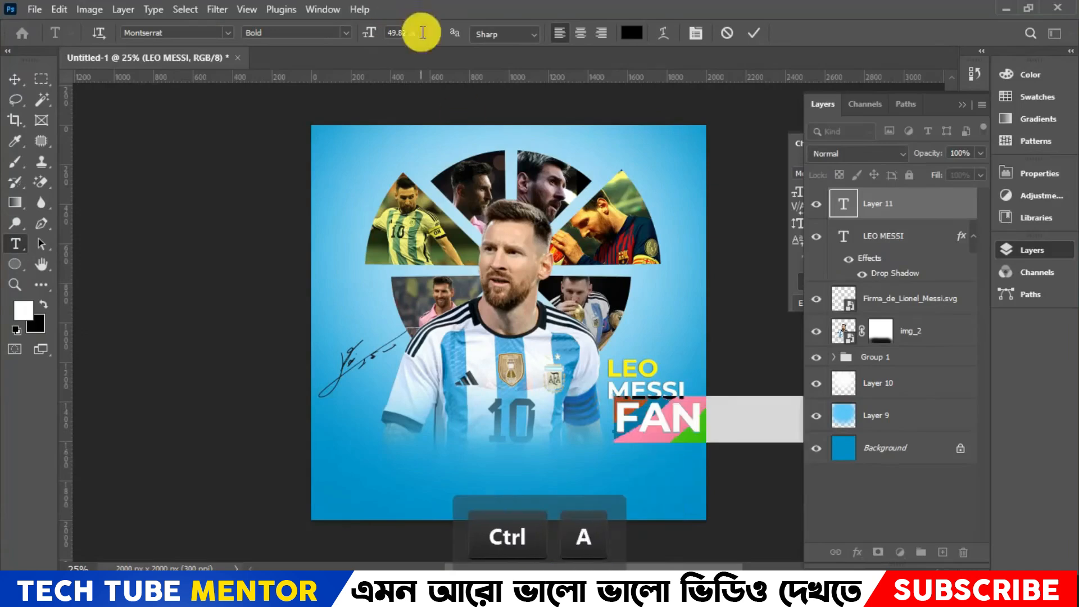
{"action": "left_click", "coordinate": [423, 33]}
{"action": "type", "text": "30"}
{"action": "key", "text": "Return"}
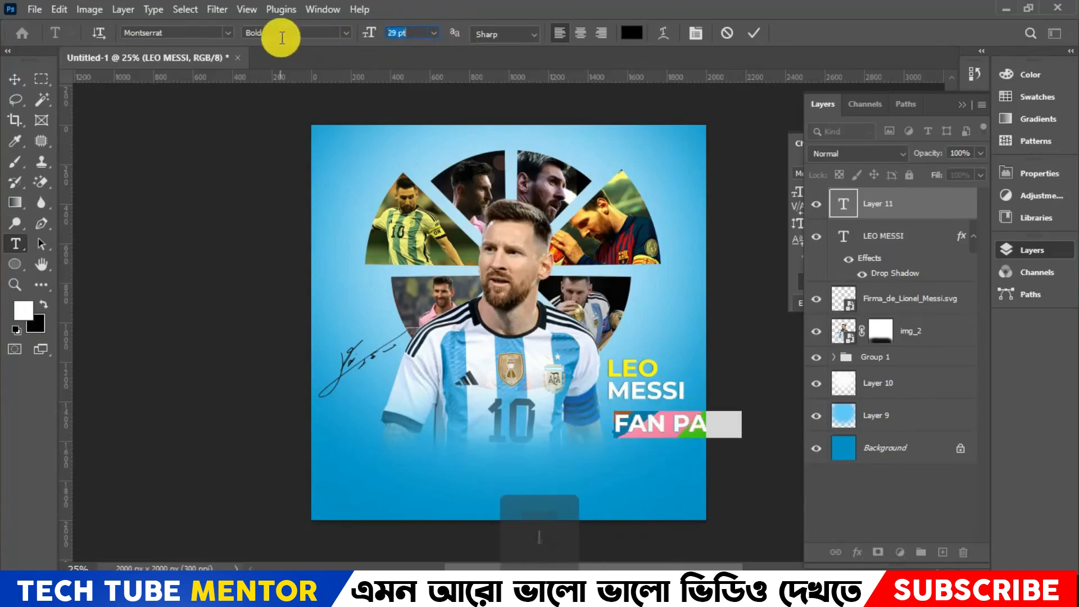
{"action": "key", "text": "Down"}
{"action": "key", "text": "Down"}
{"action": "key", "text": "Down"}
{"action": "key", "text": "Down"}
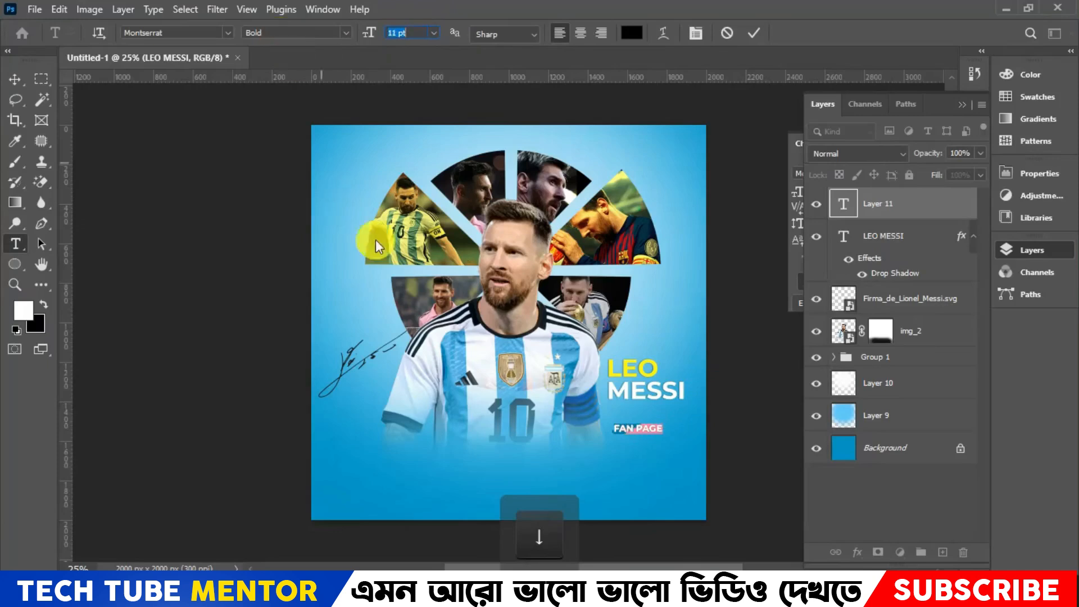
- Move the FAN PAGE line up directly under MESSI, aligned with the title's left edge
{"action": "left_click", "coordinate": [18, 79]}
{"action": "key", "text": "shift+Up"}
{"action": "key", "text": "shift+Up"}
{"action": "key", "text": "shift+Up"}
{"action": "key", "text": "shift+Up"}
{"action": "key", "text": "shift+Up"}
{"action": "key", "text": "shift+Up"}
{"action": "key", "text": "shift+Up"}
{"action": "key", "text": "shift+Up"}
{"action": "key", "text": "shift+Up"}
{"action": "key", "text": "shift+Up"}
{"action": "key", "text": "shift+Up"}
{"action": "key", "text": "shift+Up"}
{"action": "key", "text": "shift+Up"}
{"action": "key", "text": "shift+Up"}
{"action": "key", "text": "shift+Up"}
{"action": "key", "text": "shift+Up"}
{"action": "key", "text": "shift+Up"}
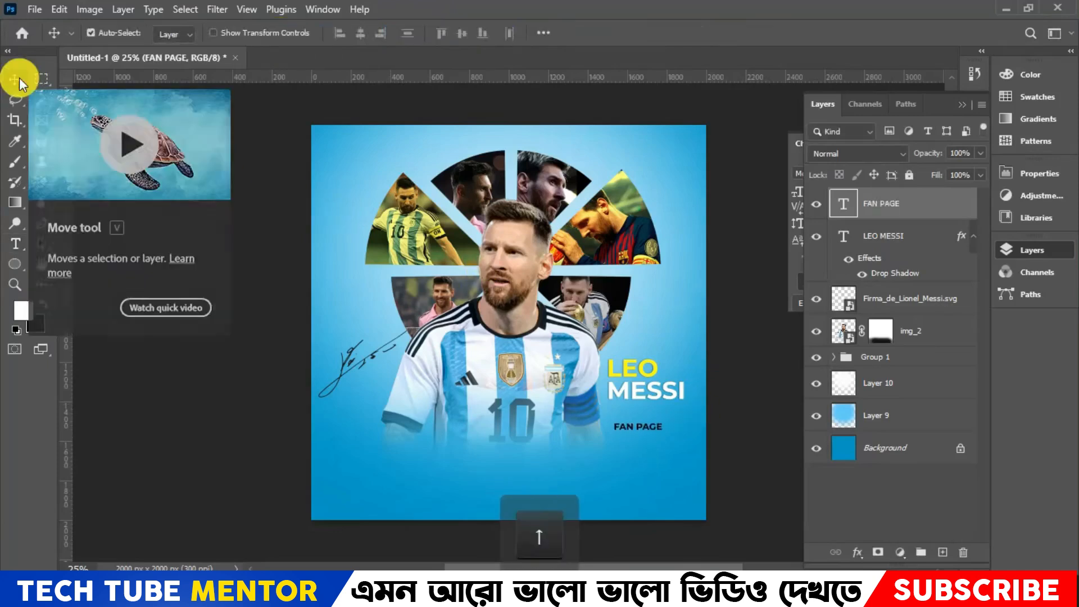
- Set the FAN PAGE text's font size to 12 pt and finish editing
{"action": "left_click", "coordinate": [633, 409]}
{"action": "key", "text": "ctrl+a"}
{"action": "left_click_drag", "start_coordinate": [416, 32], "coordinate": [309, 33]}
{"action": "key", "text": "Up"}
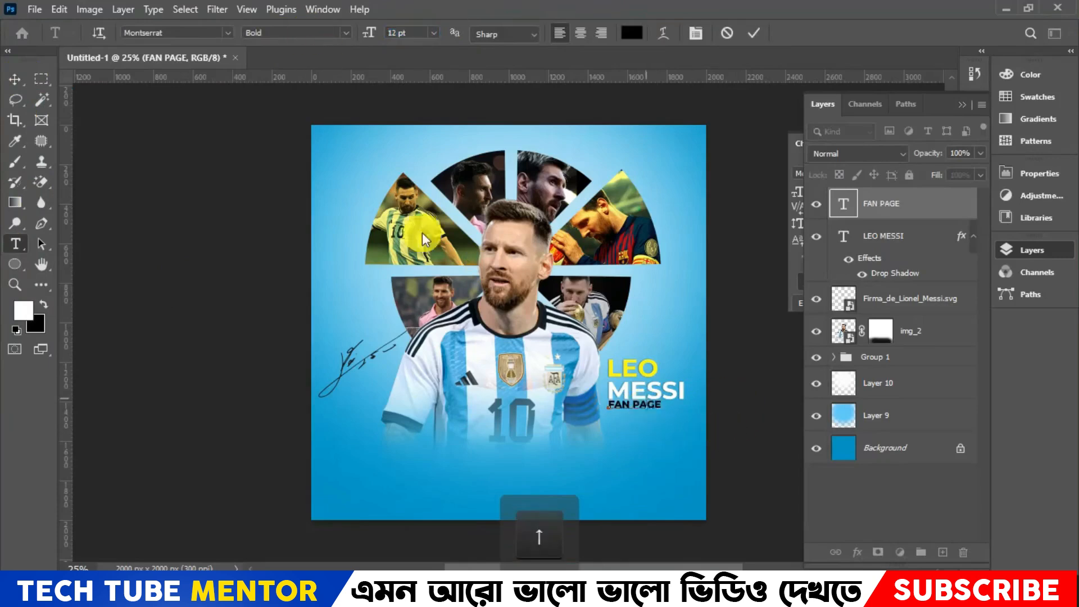
{"action": "left_click", "coordinate": [15, 80]}
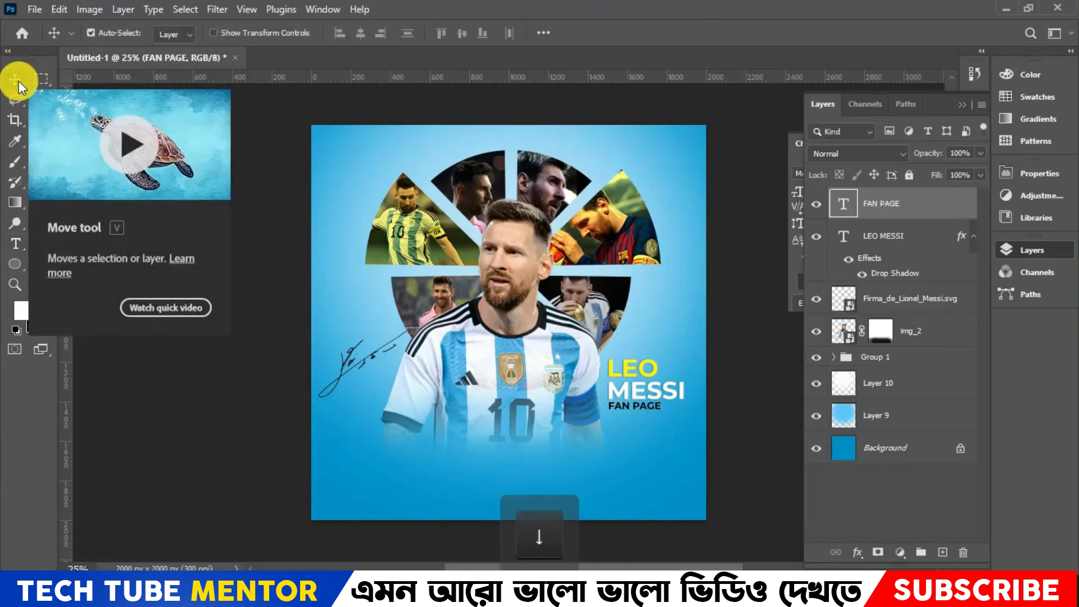
- Set the FAN PAGE text's tracking to 340 so the line spans the width of MESSI, and finish editing
{"action": "left_click", "coordinate": [16, 244]}
{"action": "left_click", "coordinate": [650, 409]}
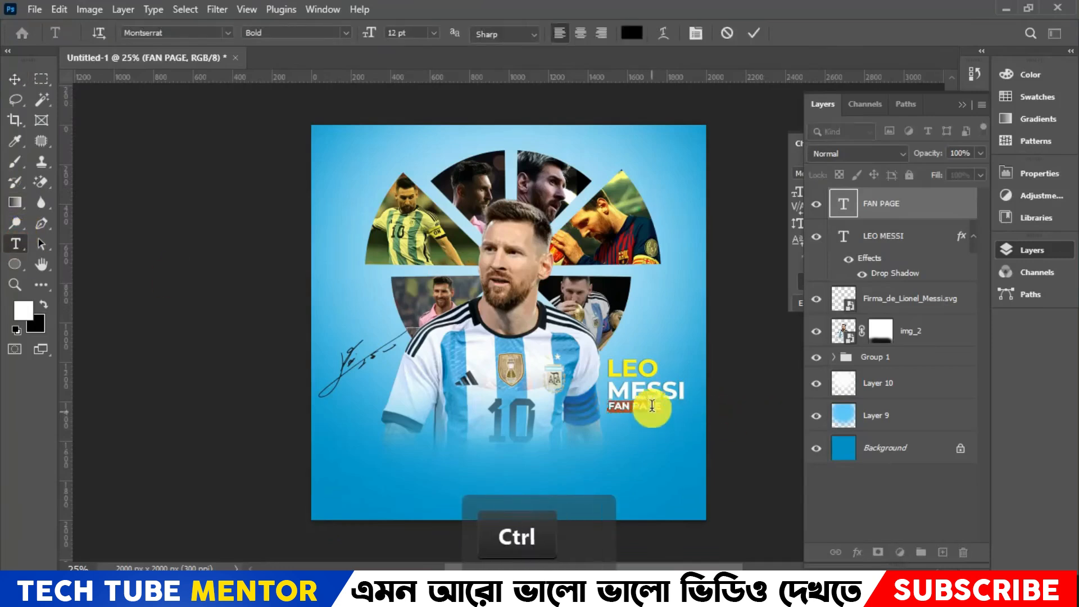
{"action": "key", "text": "ctrl+a"}
{"action": "key", "text": "ctrl+t"}
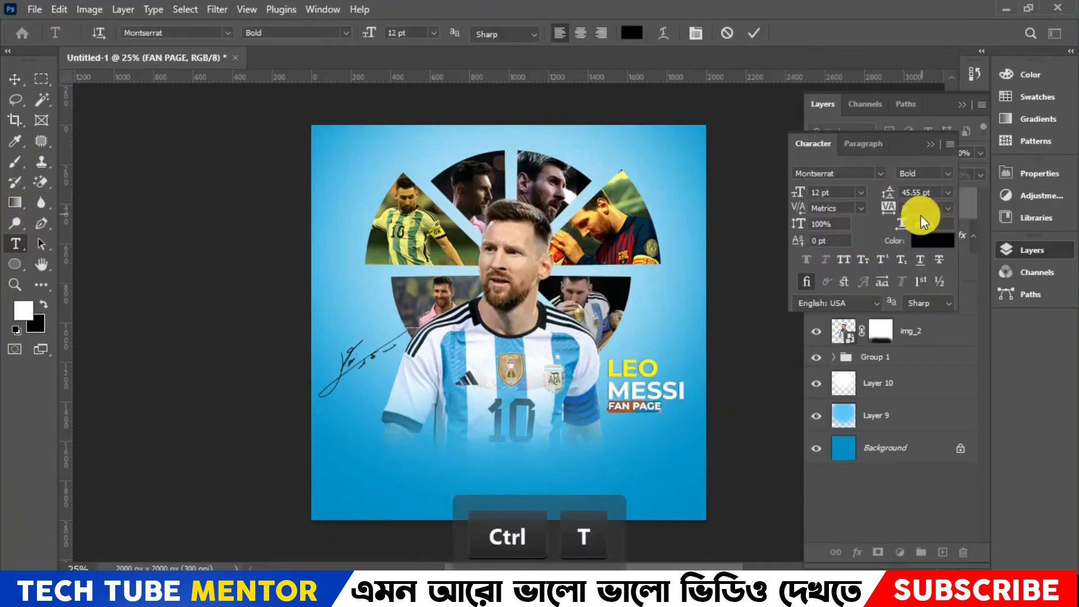
{"action": "left_click_drag", "start_coordinate": [920, 211], "coordinate": [768, 211]}
{"action": "key", "text": "Up"}
{"action": "key", "text": "Up"}
{"action": "key", "text": "Up"}
{"action": "key", "text": "Up"}
{"action": "key", "text": "Up"}
{"action": "key", "text": "Up"}
{"action": "key", "text": "Up"}
{"action": "key", "text": "Up"}
{"action": "key", "text": "Up"}
{"action": "key", "text": "Up"}
{"action": "key", "text": "Up"}
{"action": "key", "text": "Up"}
{"action": "key", "text": "Up"}
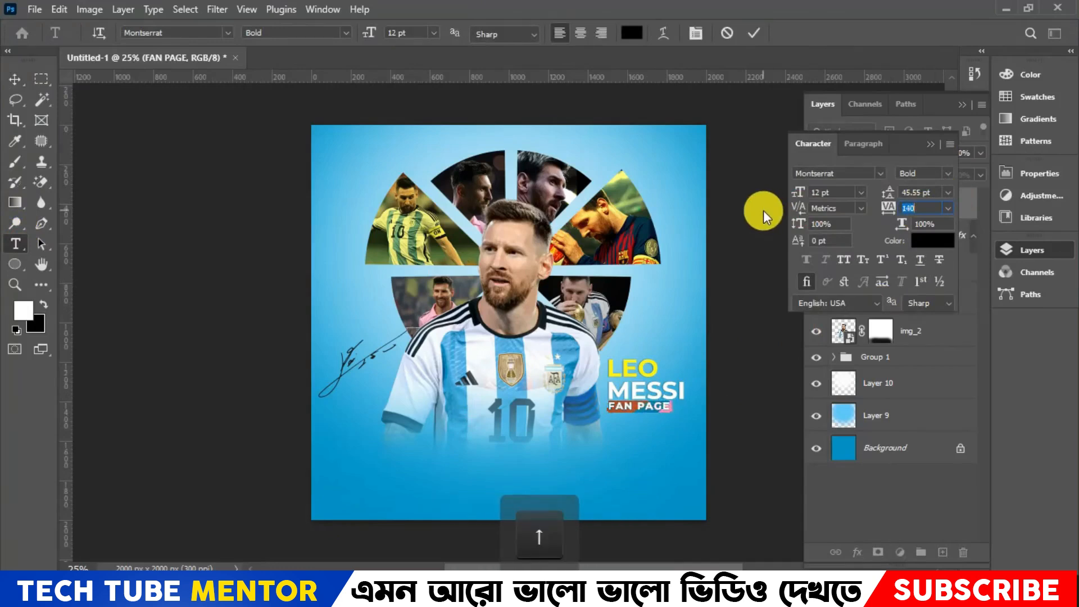
{"action": "key", "text": "Up"}
{"action": "key", "text": "Up"}
{"action": "key", "text": "Up"}
{"action": "key", "text": "Up"}
{"action": "key", "text": "Up"}
{"action": "key", "text": "Up"}
{"action": "key", "text": "Up"}
{"action": "key", "text": "Up"}
{"action": "key", "text": "Up"}
{"action": "key", "text": "Up"}
{"action": "key", "text": "Left"}
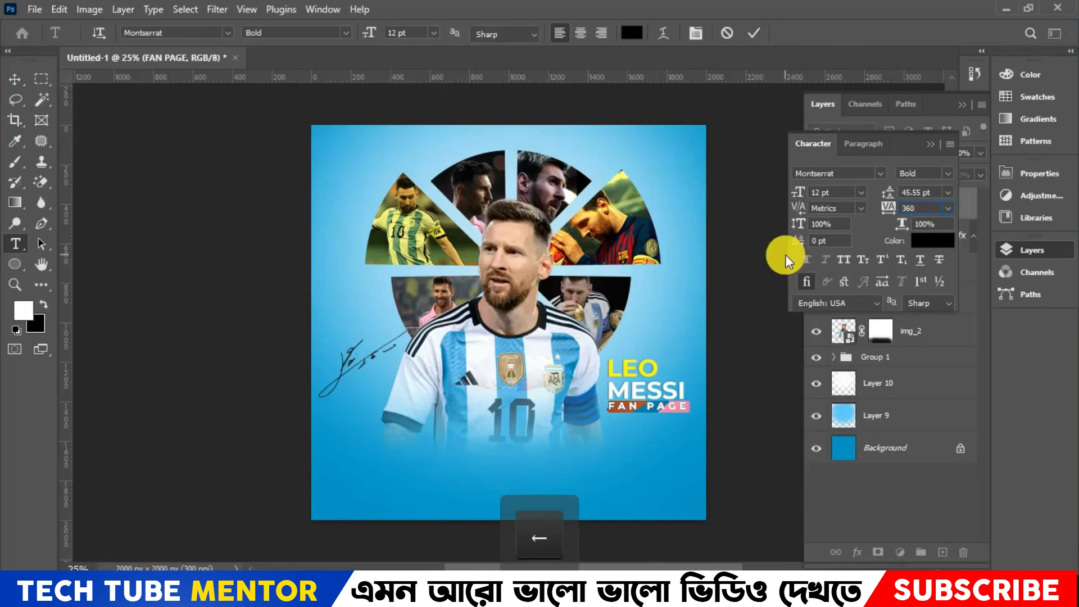
{"action": "left_click_drag", "start_coordinate": [922, 209], "coordinate": [868, 216]}
{"action": "key", "text": "Down"}
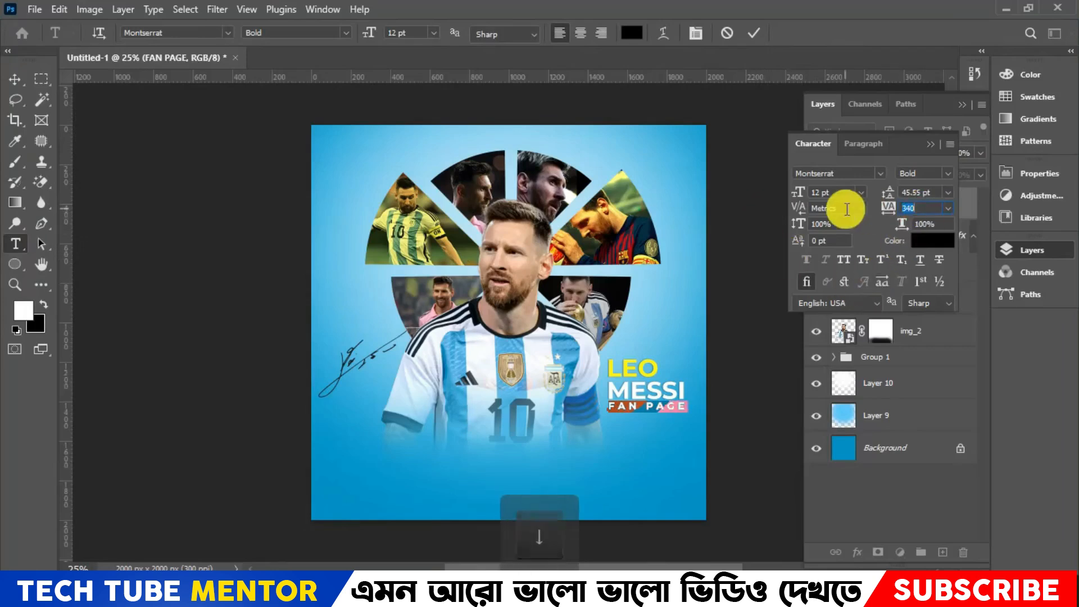
{"action": "left_click", "coordinate": [755, 33]}
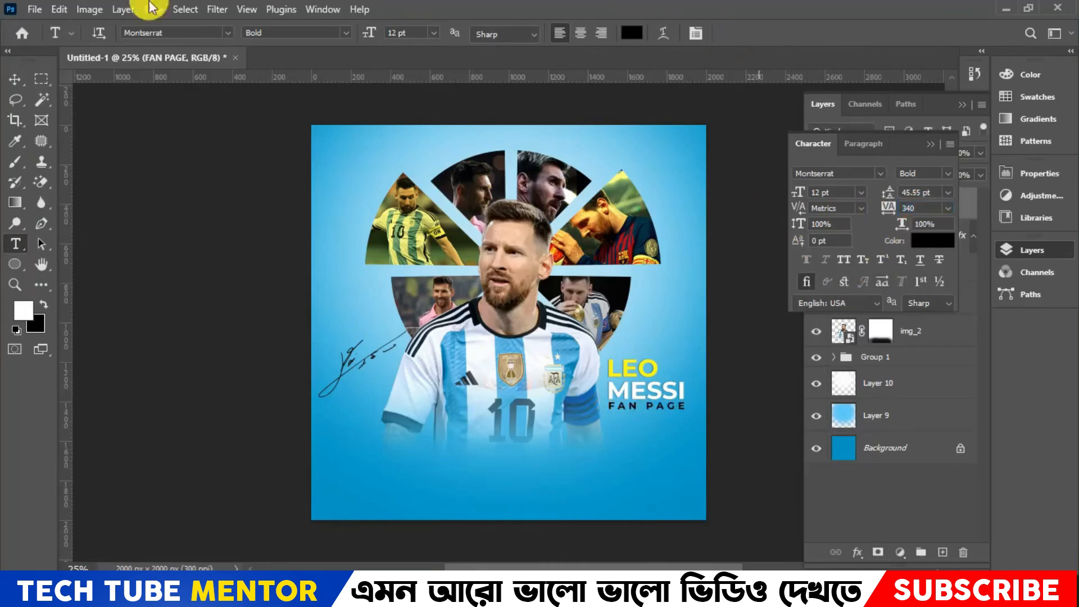
{"action": "key", "text": "v"}
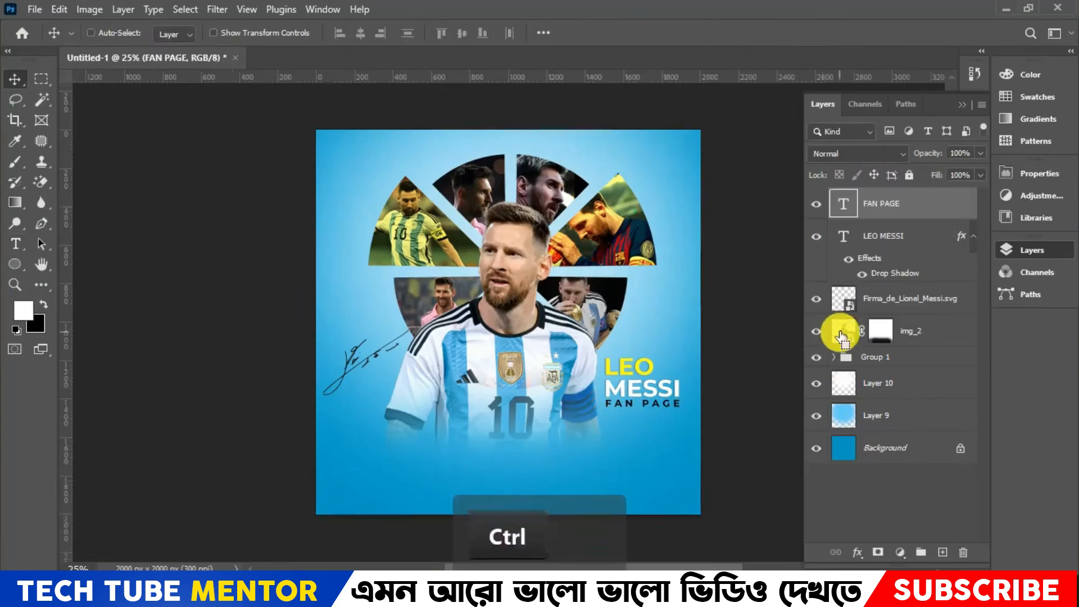
- Examine the complete poster's overall composition at reduced and full-canvas size
{"action": "key", "text": "ctrl+minus"}
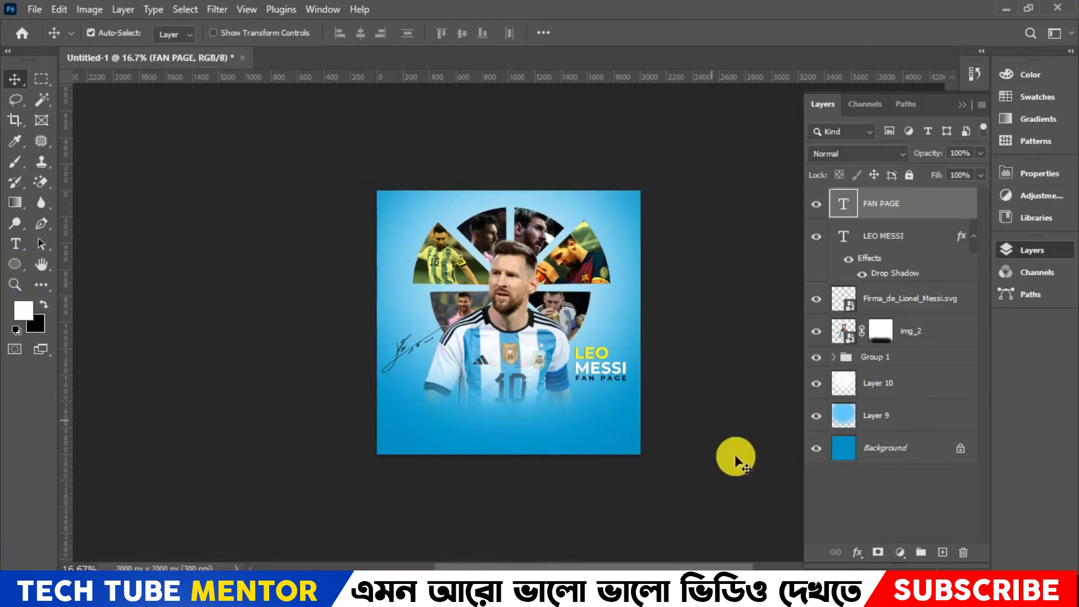
{"action": "key", "text": "ctrl+0"}
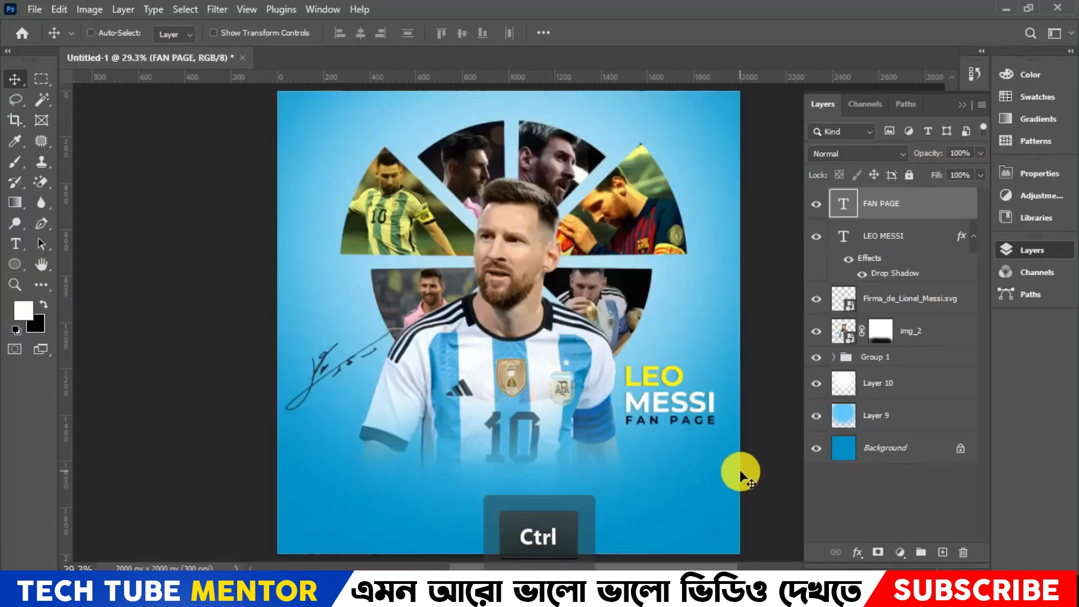
{"action": "key", "text": "ctrl+minus"}
{"action": "key", "text": "ctrl+minus"}
{"action": "key", "text": "ctrl+minus"}
{"action": "key", "text": "ctrl+minus"}
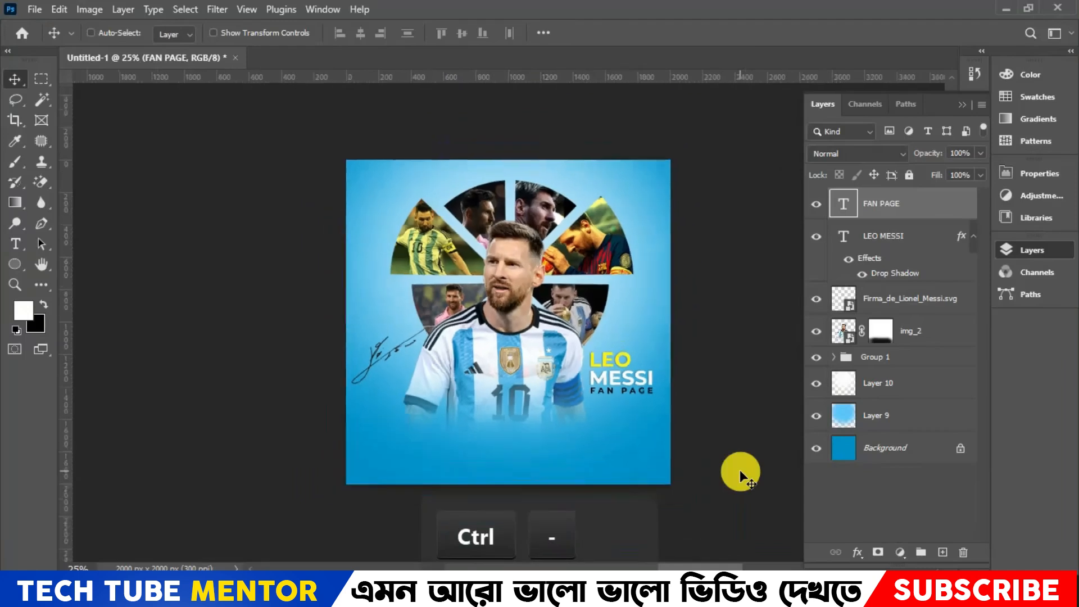
{"action": "key", "text": "ctrl+plus"}
{"action": "key", "text": "ctrl+plus"}
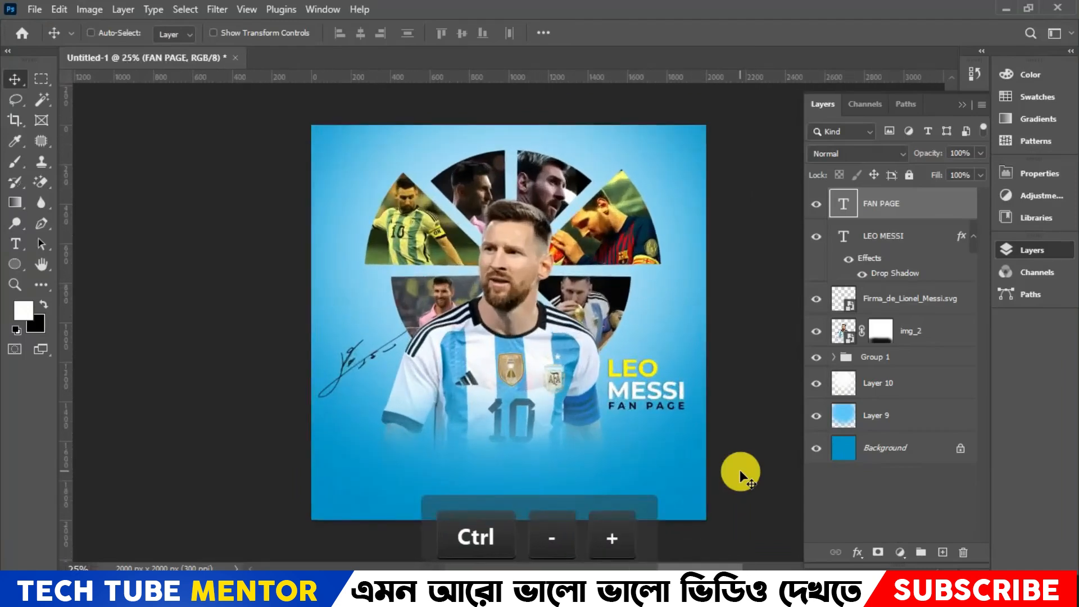